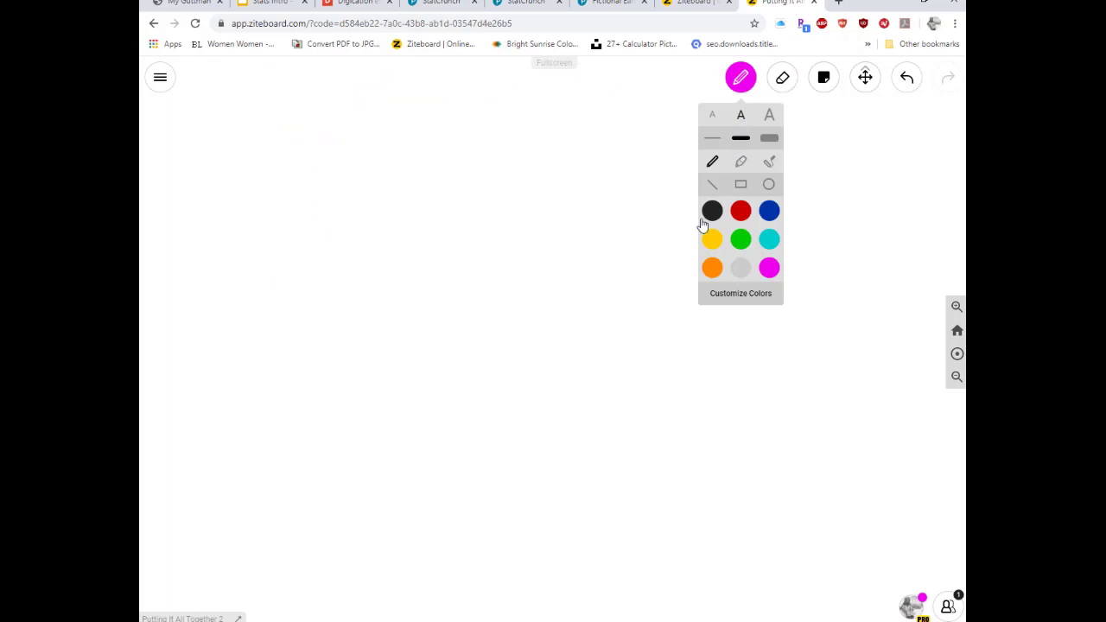
# Step: Paste the CUNY earned-credits question onto the board with the black pen, then go to StatCrunch
pyautogui.click(712, 214)
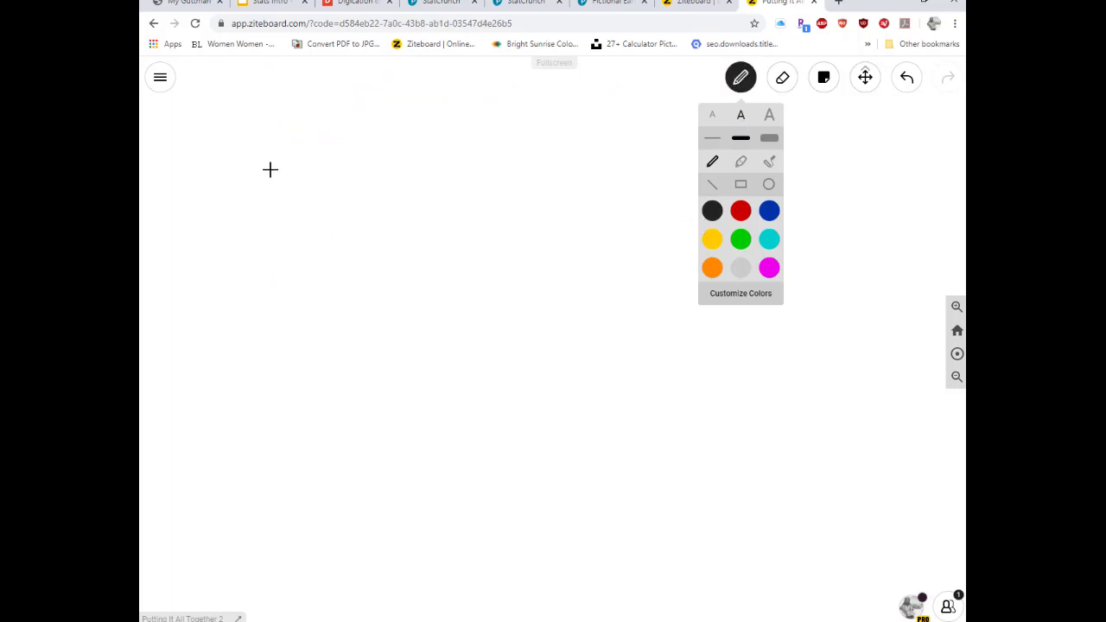
pyautogui.write('If a CUNY student completes their first semester courses successfully, they will earn 15 credits by the end of the semester. CUNY would like to study how quickly their students earn credits during their first semester in college using a randomly selected sample of students.   Sample Data  What percentage of students will earn at least 12 units at the end of the first semester? What number of units corresponds to the top 75th percentile?')
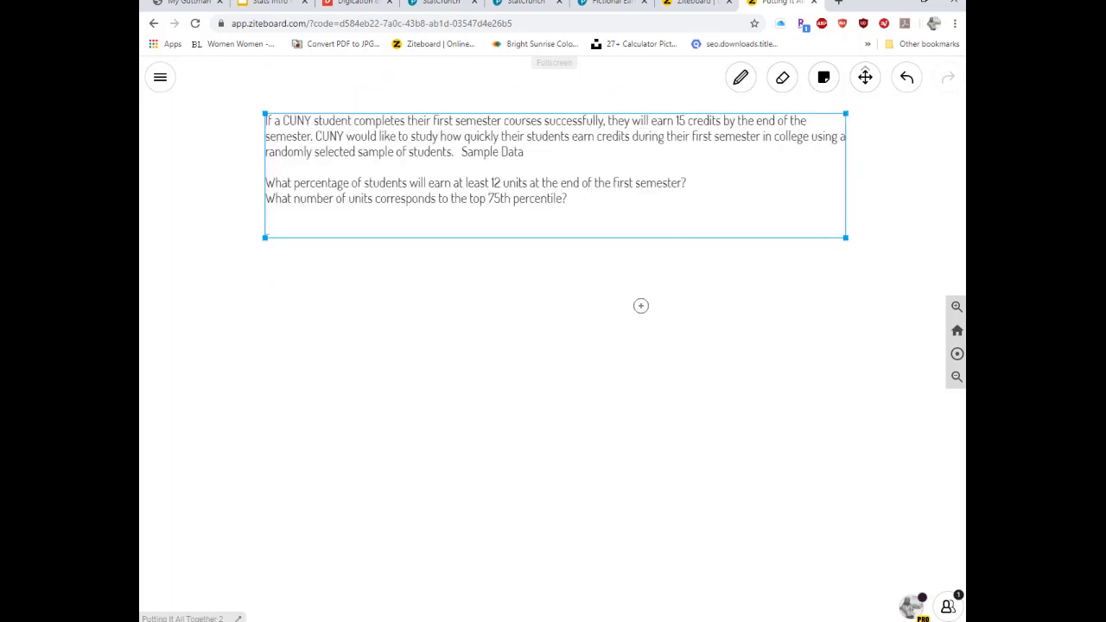
pyautogui.click(640, 305)
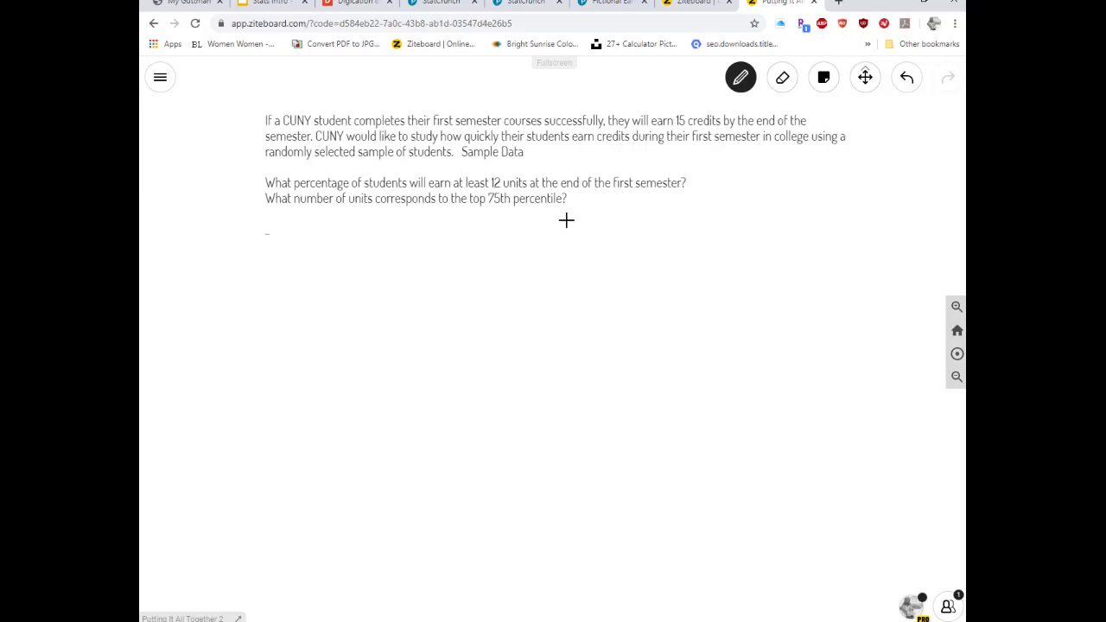
pyautogui.click(441, 3)
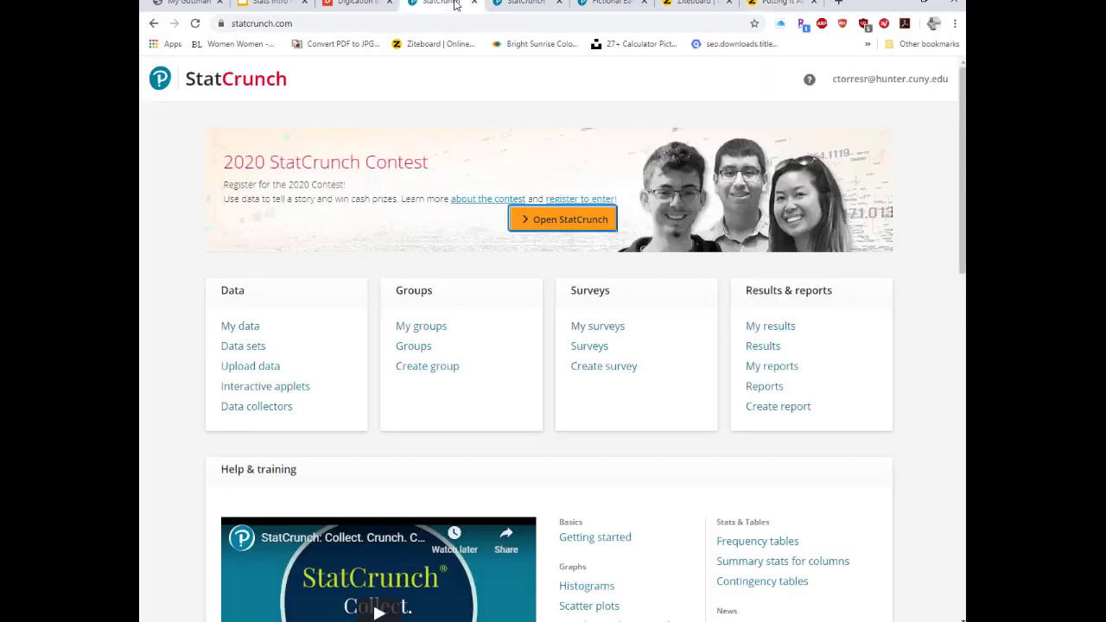
# Step: Close the Normal Calculator and the old data sheet, then launch a new empty StatCrunch table
pyautogui.click(526, 3)
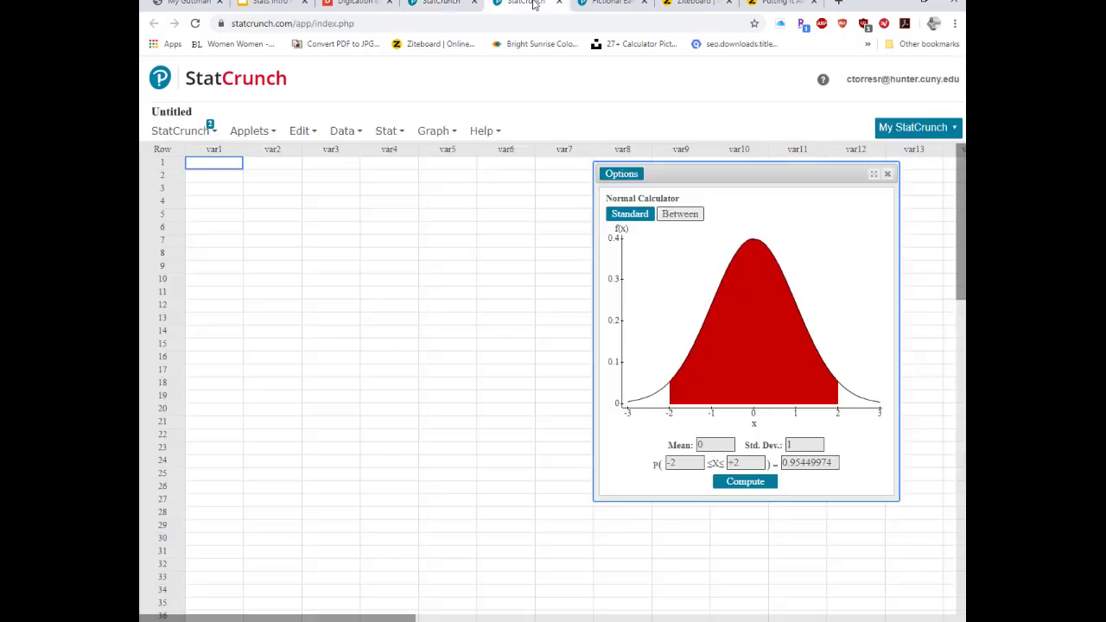
pyautogui.click(887, 174)
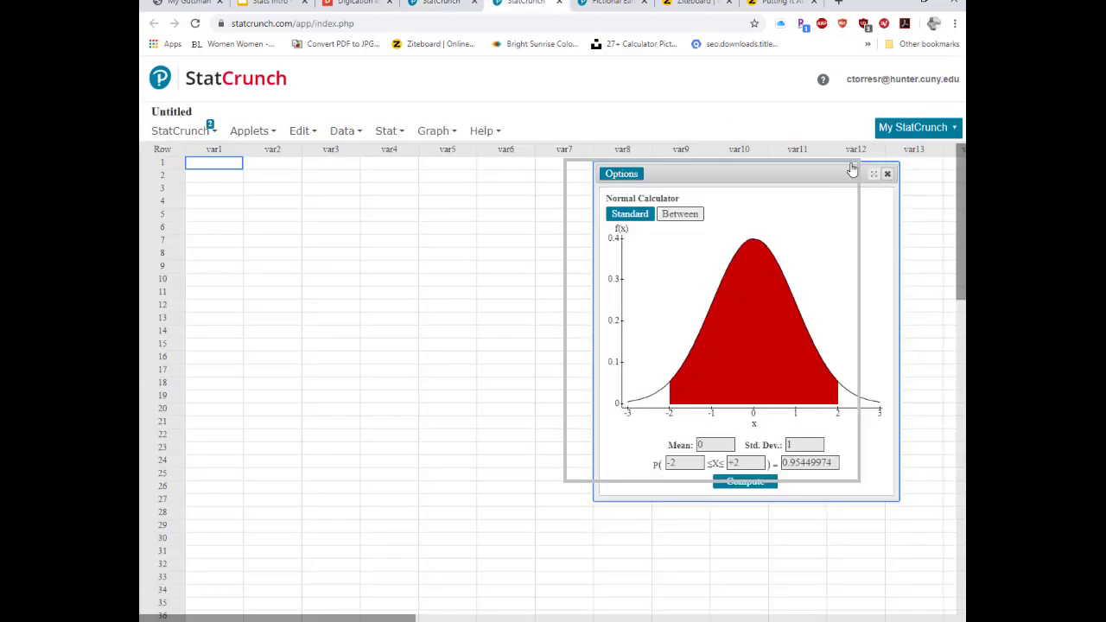
pyautogui.click(560, 4)
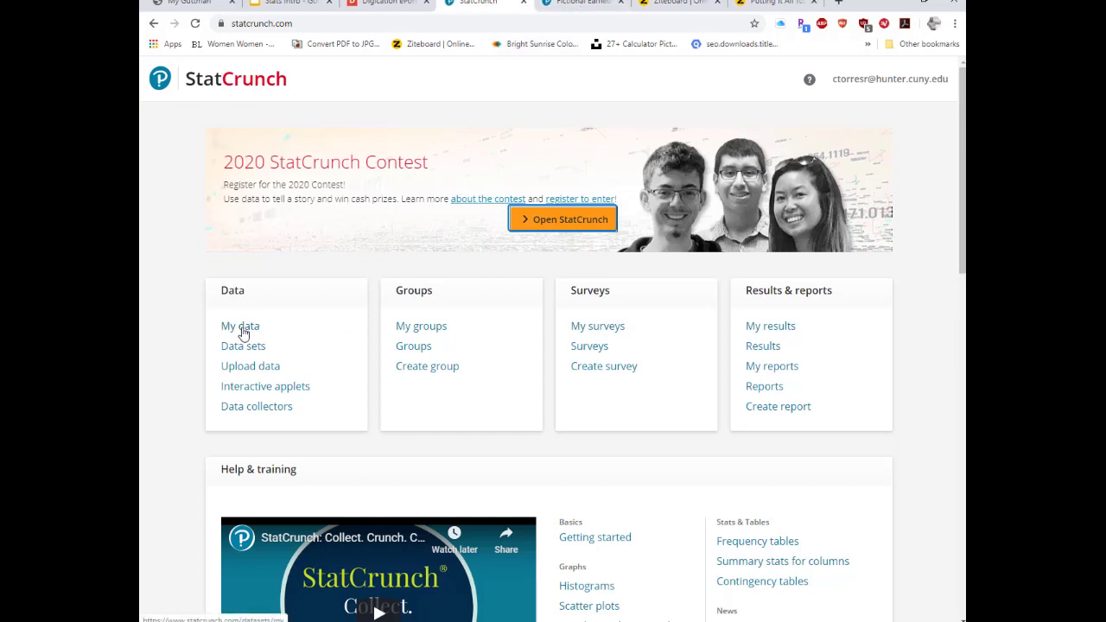
pyautogui.click(562, 223)
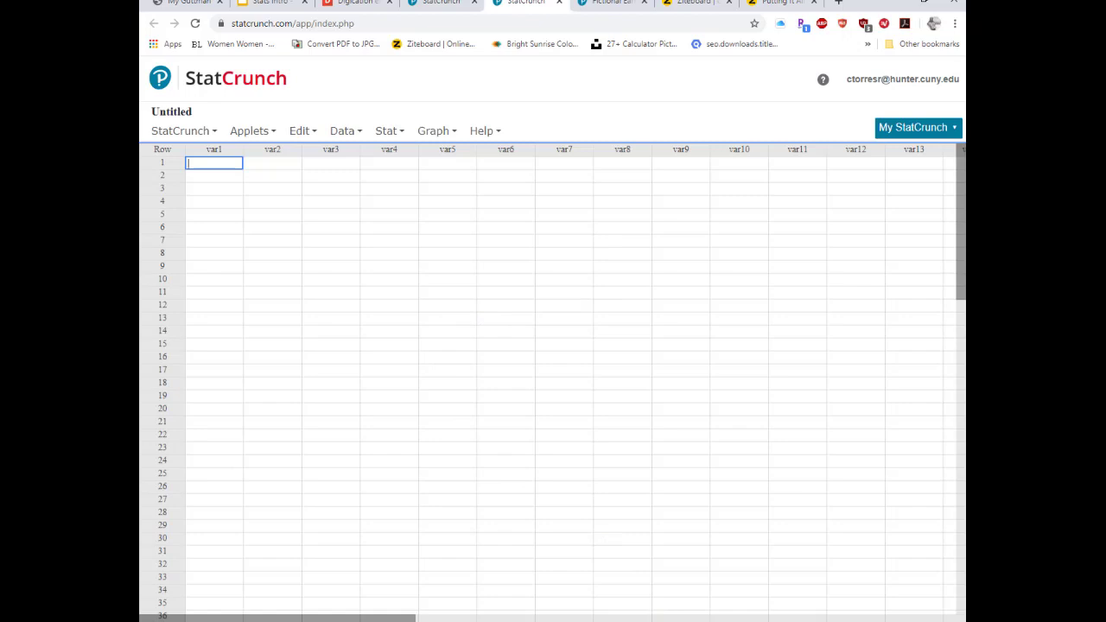
pyautogui.moveTo(664, 621)
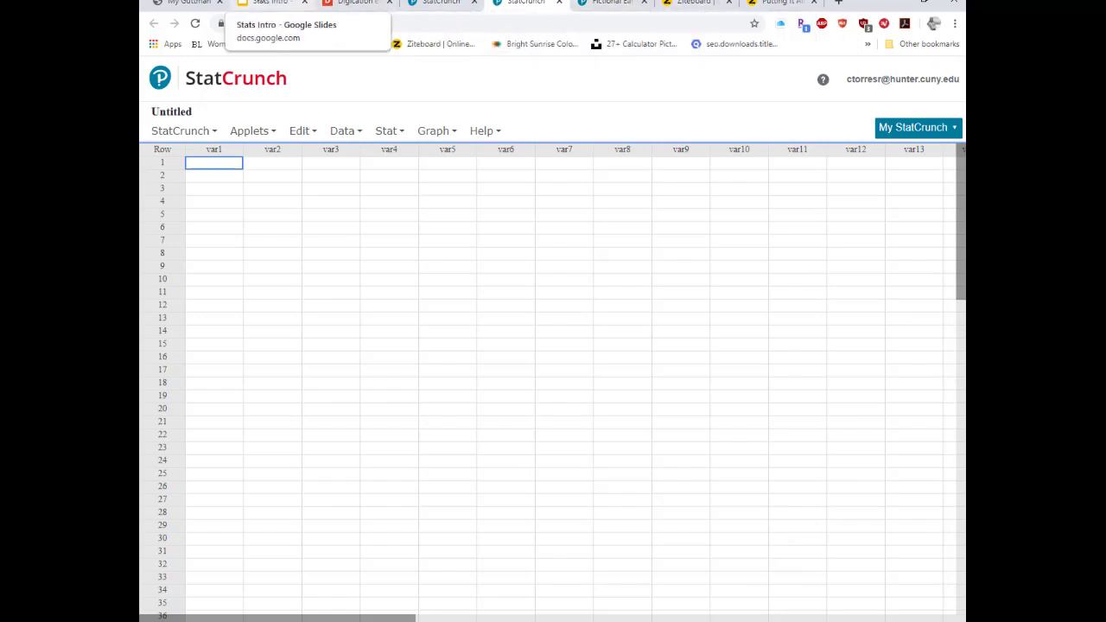
# Step: Open the FictionalEarnedCreditData_200325 sample file from the slide's Sample Data link in Google Sheets
pyautogui.click(270, 4)
pyautogui.click(731, 361)
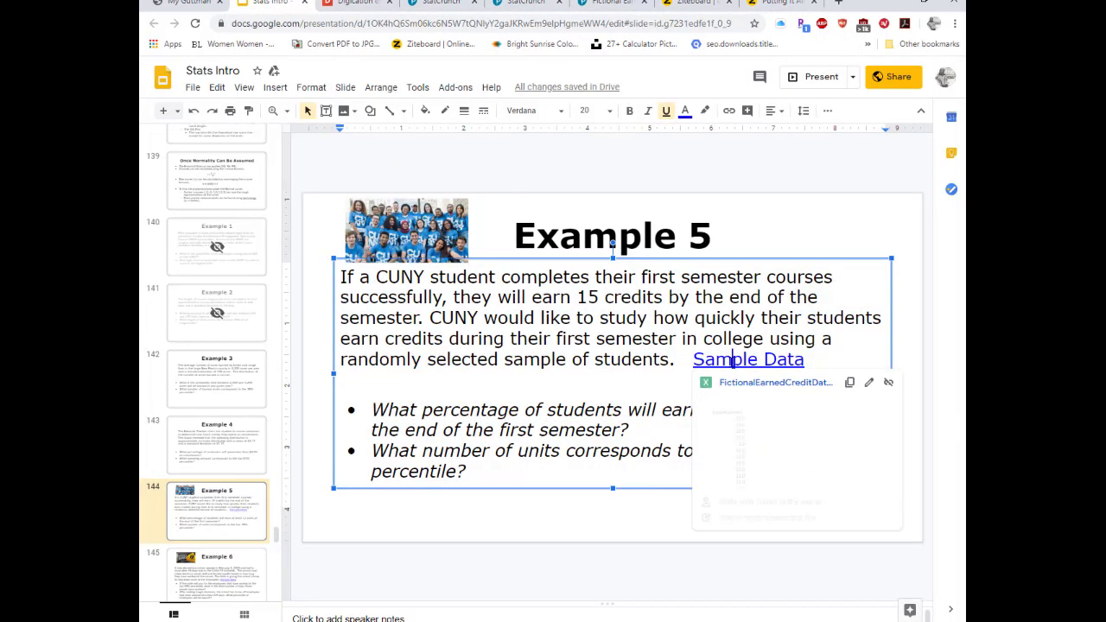
pyautogui.click(741, 387)
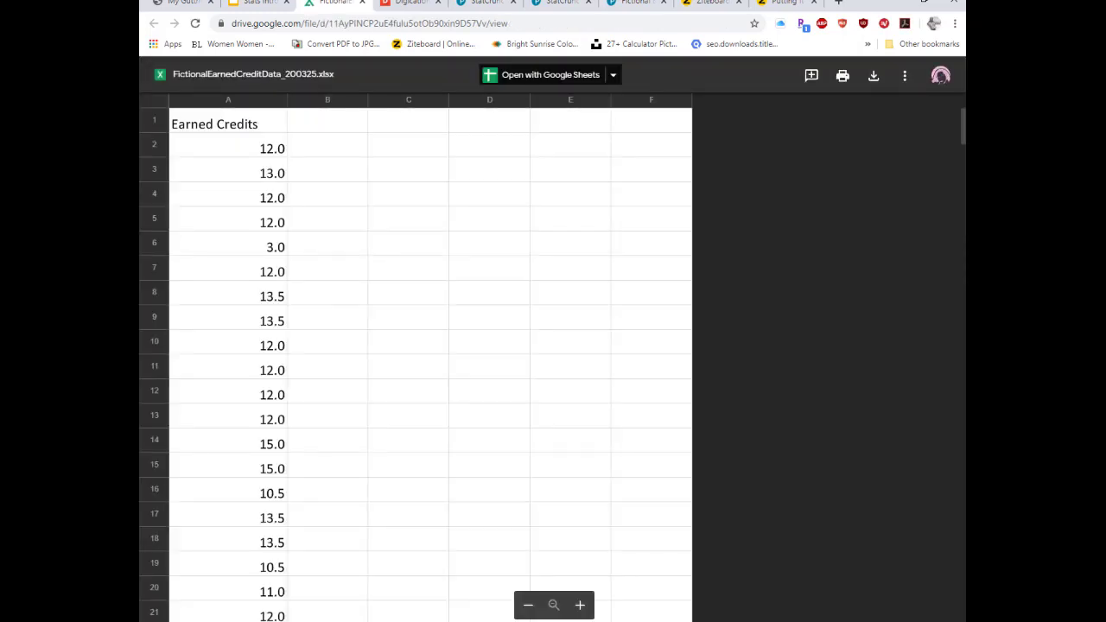
pyautogui.click(582, 83)
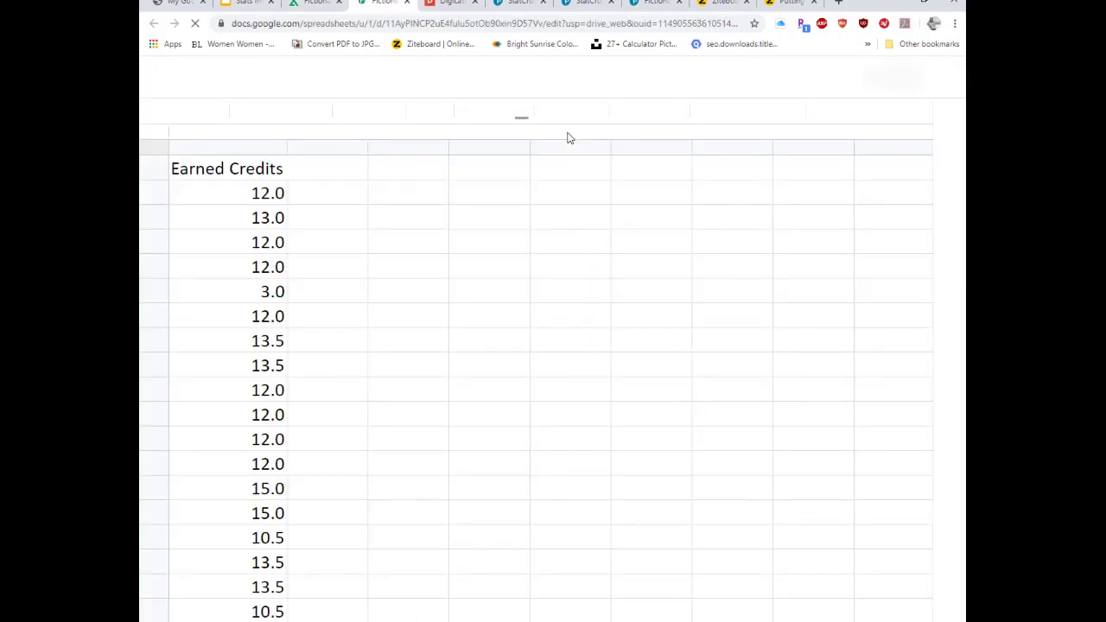
# Step: Copy the Earned Credits column A and return to the empty StatCrunch table
pyautogui.click(228, 149)
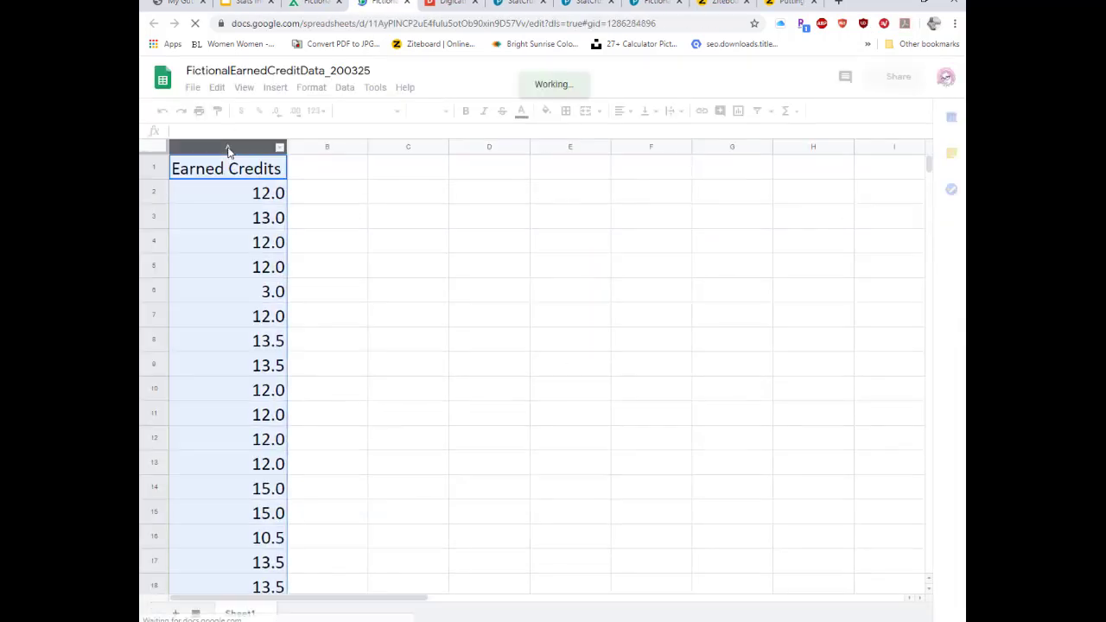
pyautogui.rightClick(226, 145)
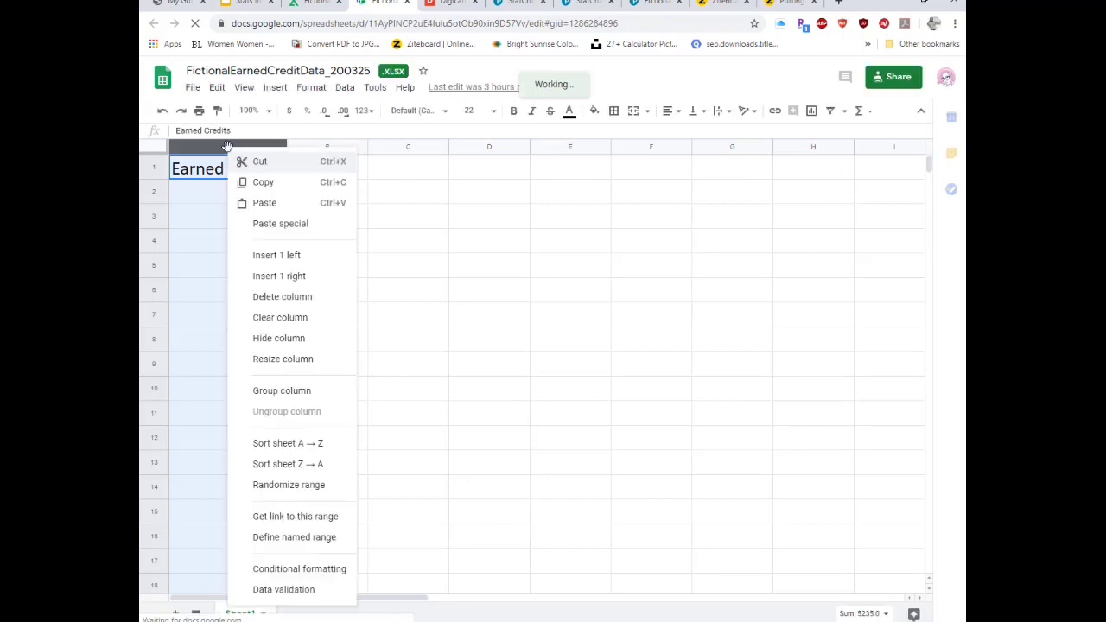
pyautogui.click(253, 184)
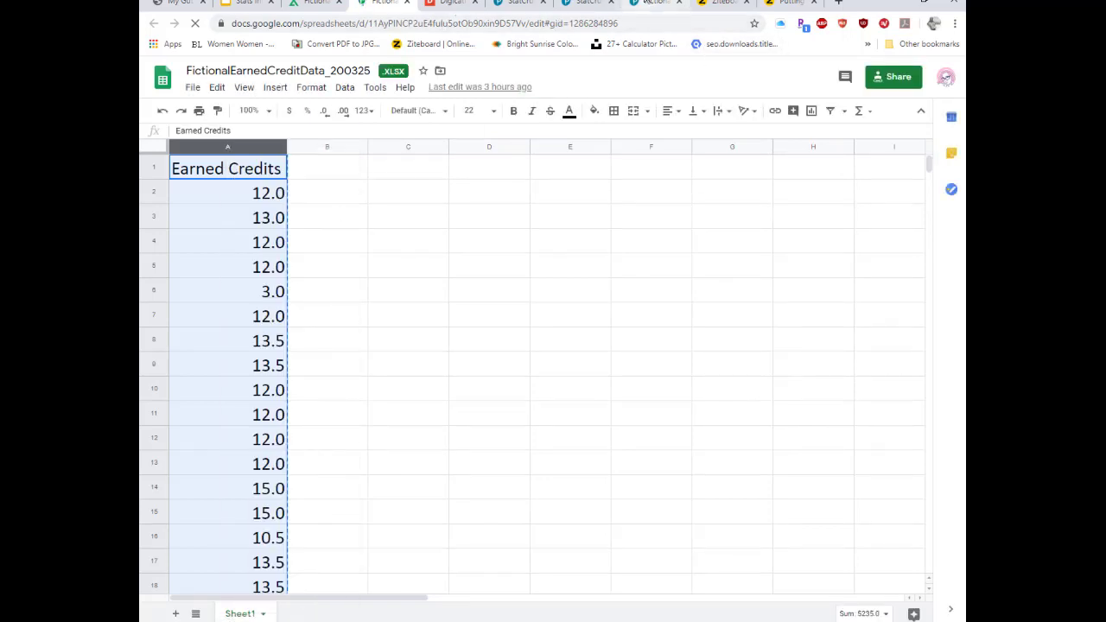
pyautogui.click(585, 5)
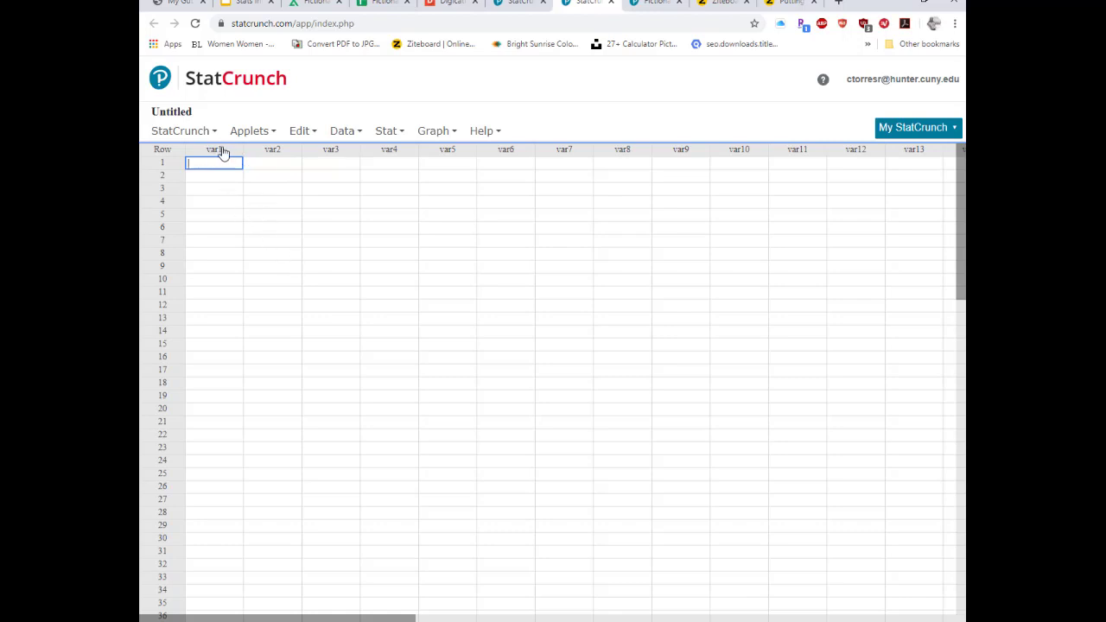
# Step: Paste the Earned Credits data into StatCrunch's first column, var1
pyautogui.click(229, 150)
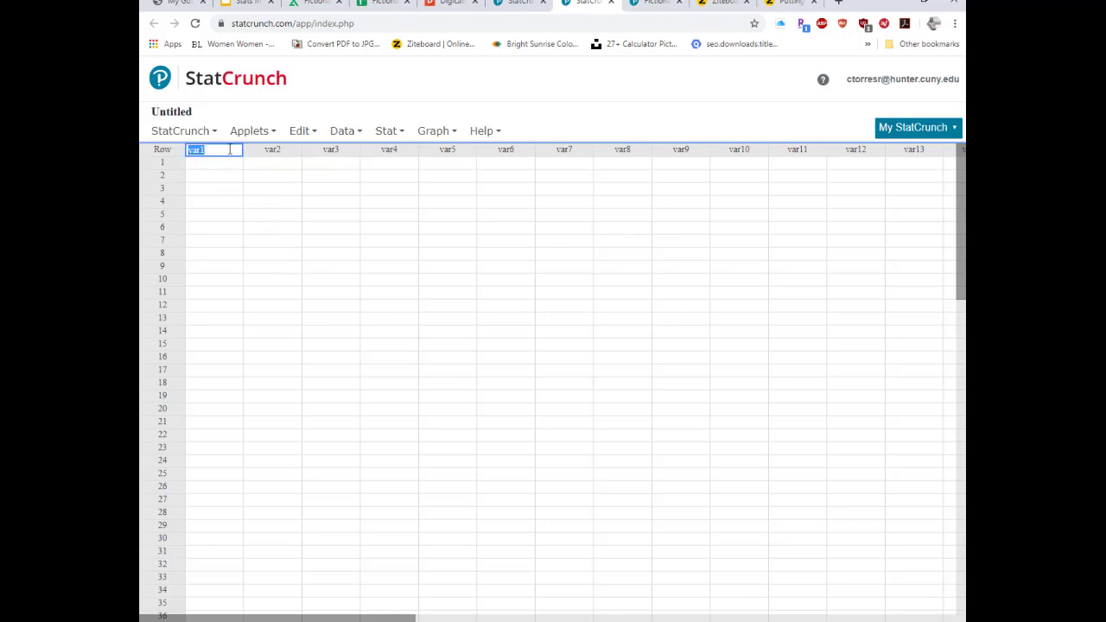
pyautogui.hotkey('ctrl', 'v')
pyautogui.click(363, 267)
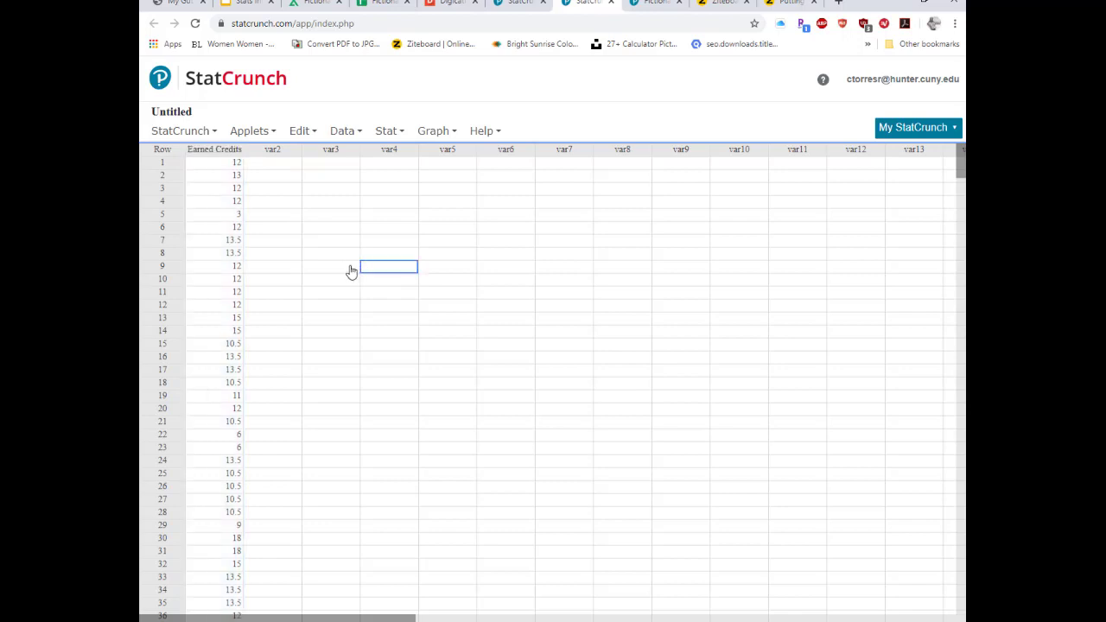
# Step: Rename and save the data set as 'Fictional Earned Credit Scores Example 5'
pyautogui.click(177, 114)
pyautogui.doubleClick(207, 120)
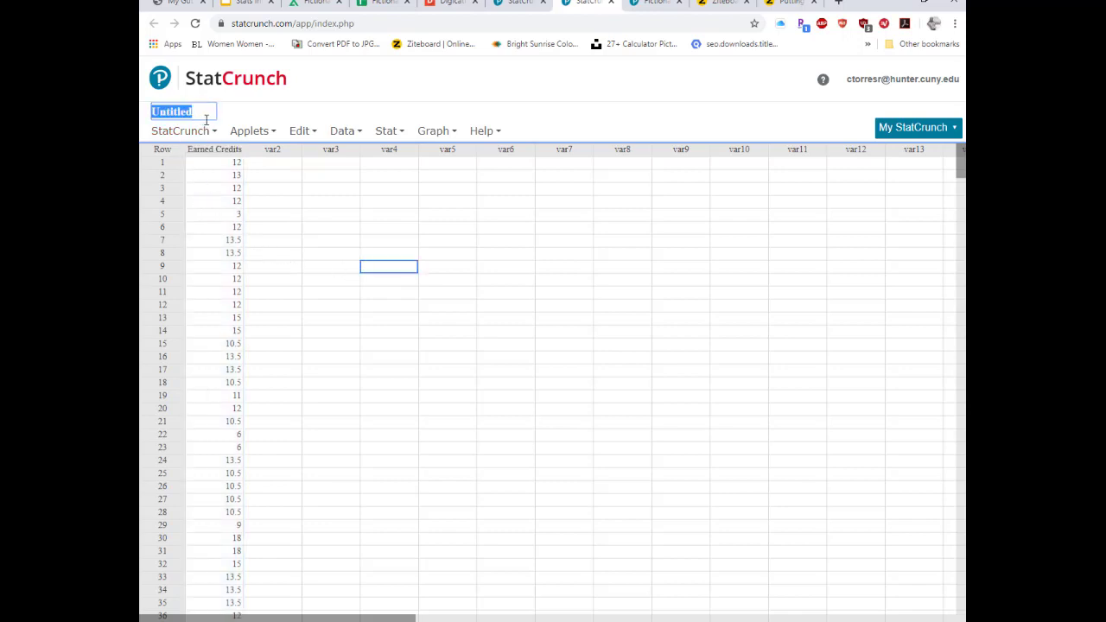
pyautogui.write('Fiction')
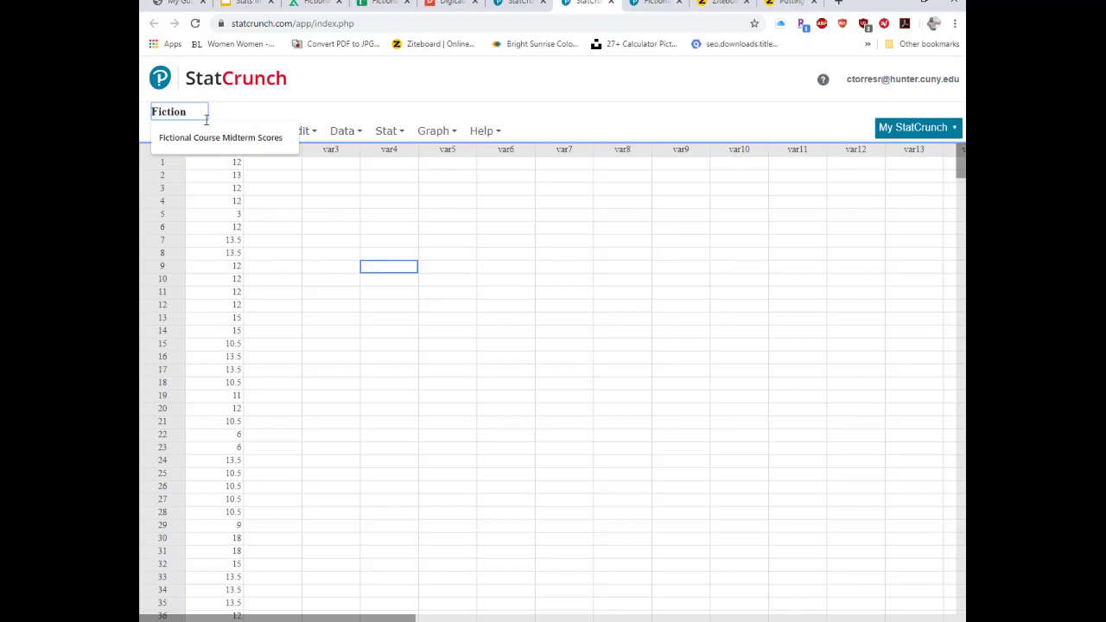
pyautogui.write('al Ear')
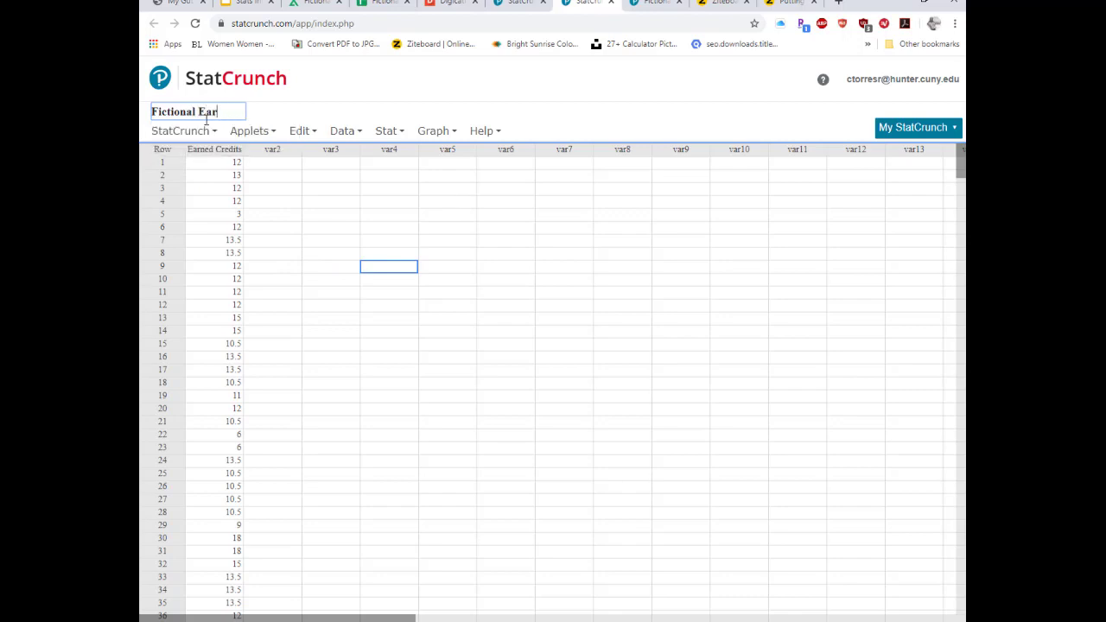
pyautogui.write('ned Credit Scores Examle')
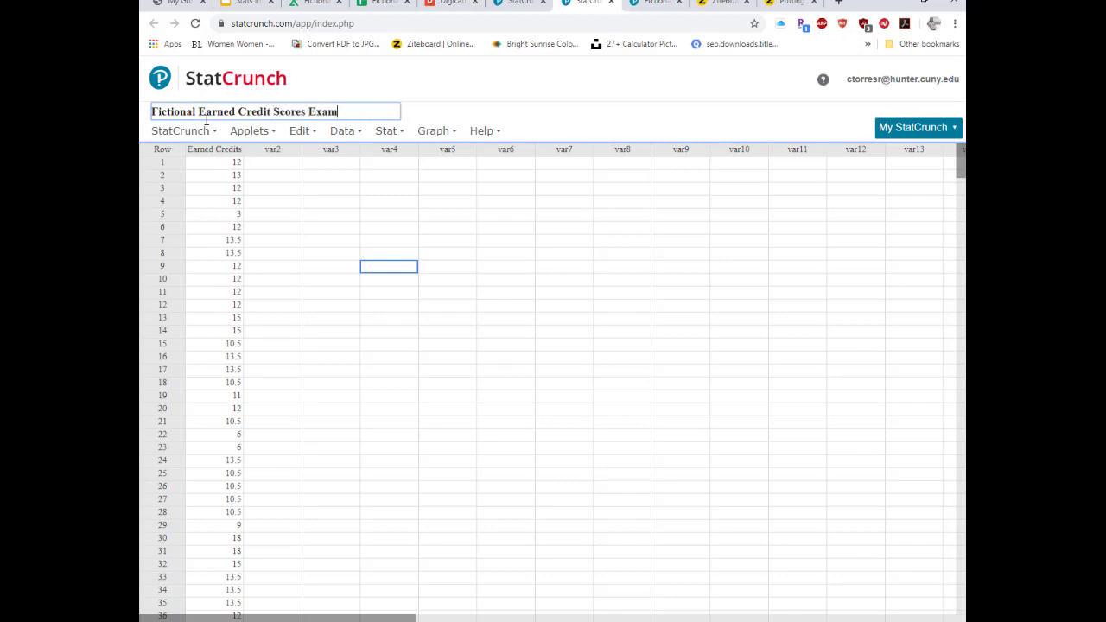
pyautogui.press('BackSpace')
pyautogui.press('BackSpace')
pyautogui.press('BackSpace')
pyautogui.write('ple 5')
pyautogui.press('Return')
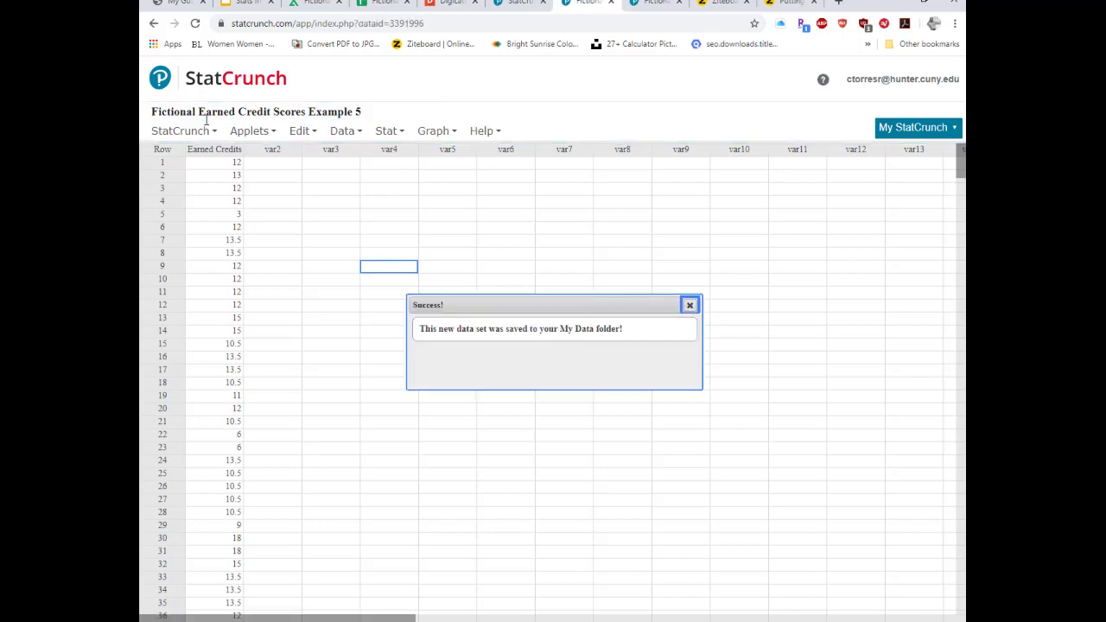
pyautogui.click(690, 305)
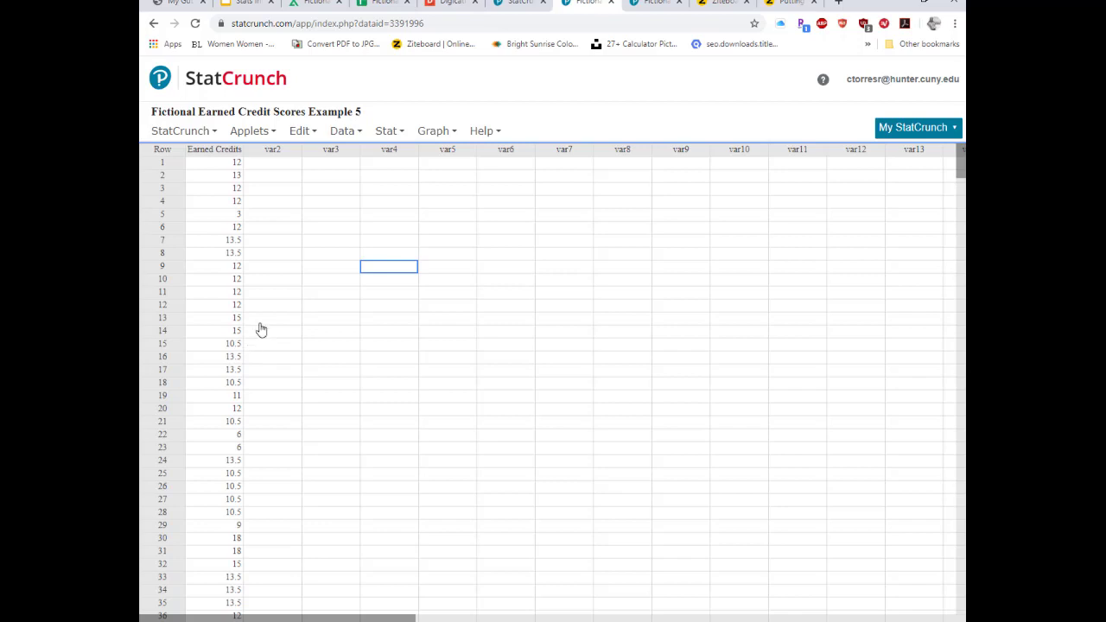
# Step: Start summary statistics on Earned Credits, selecting n, mean, standard deviation and median
pyautogui.click(388, 137)
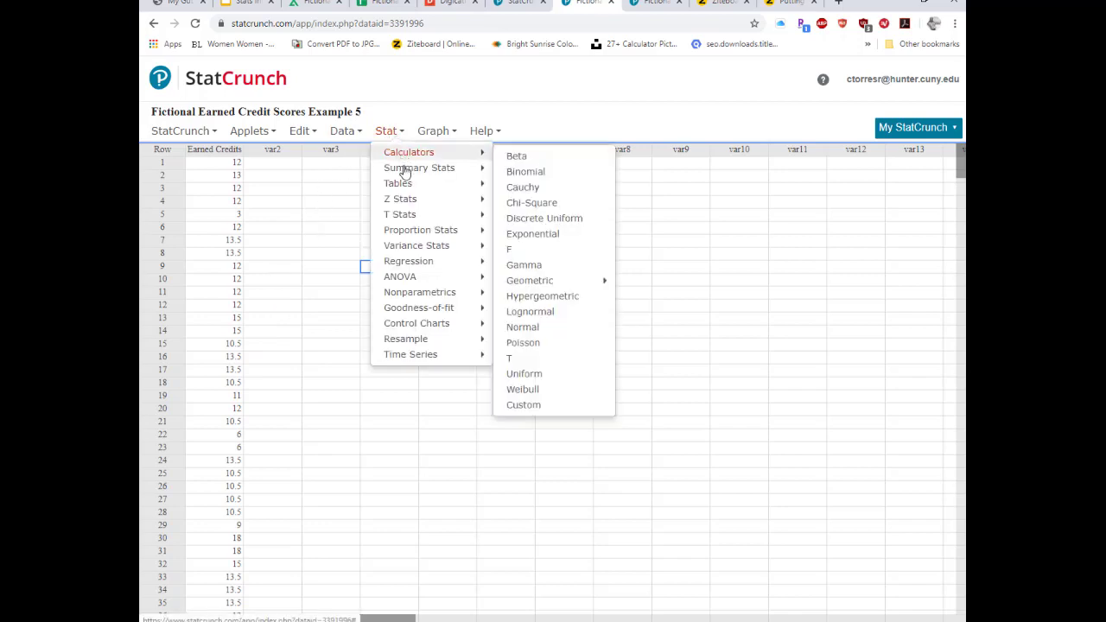
pyautogui.moveTo(404, 173)
pyautogui.click(522, 174)
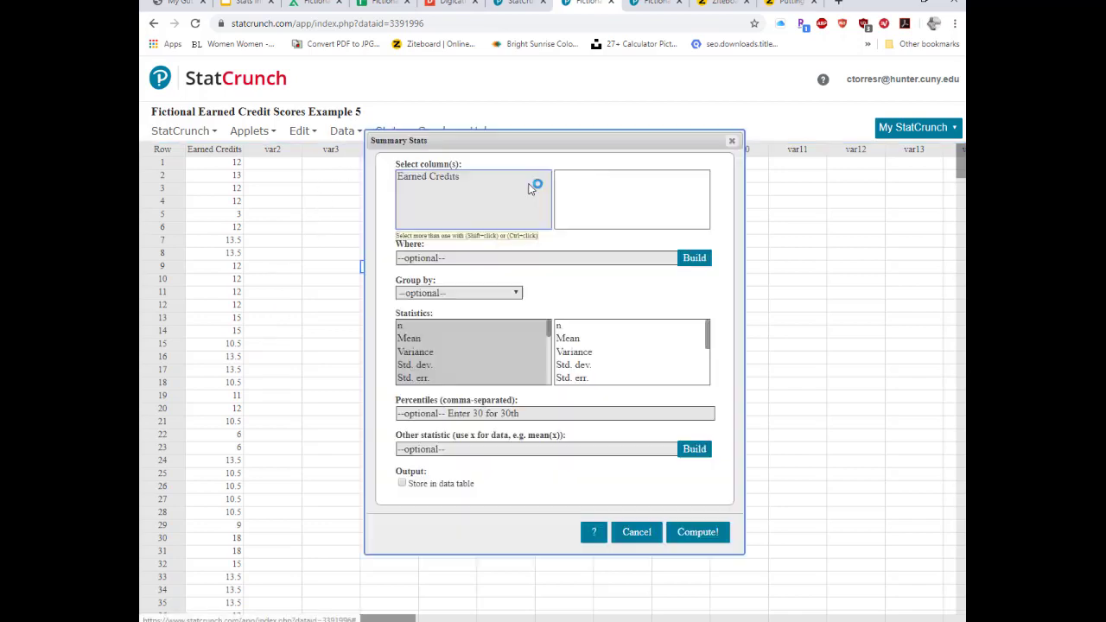
pyautogui.click(436, 178)
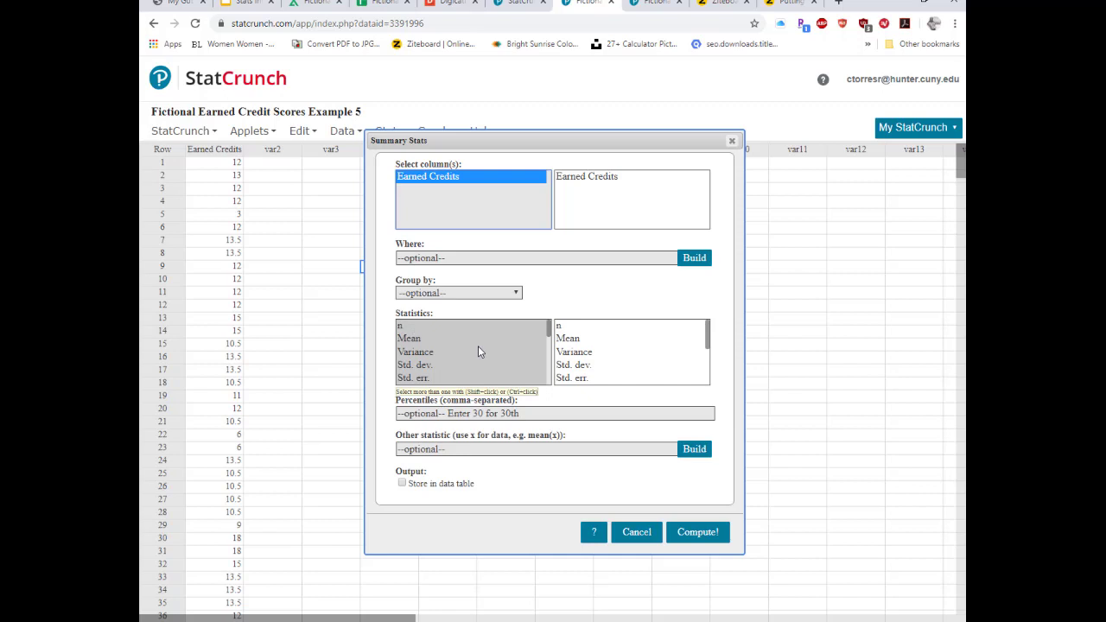
pyautogui.click(407, 327)
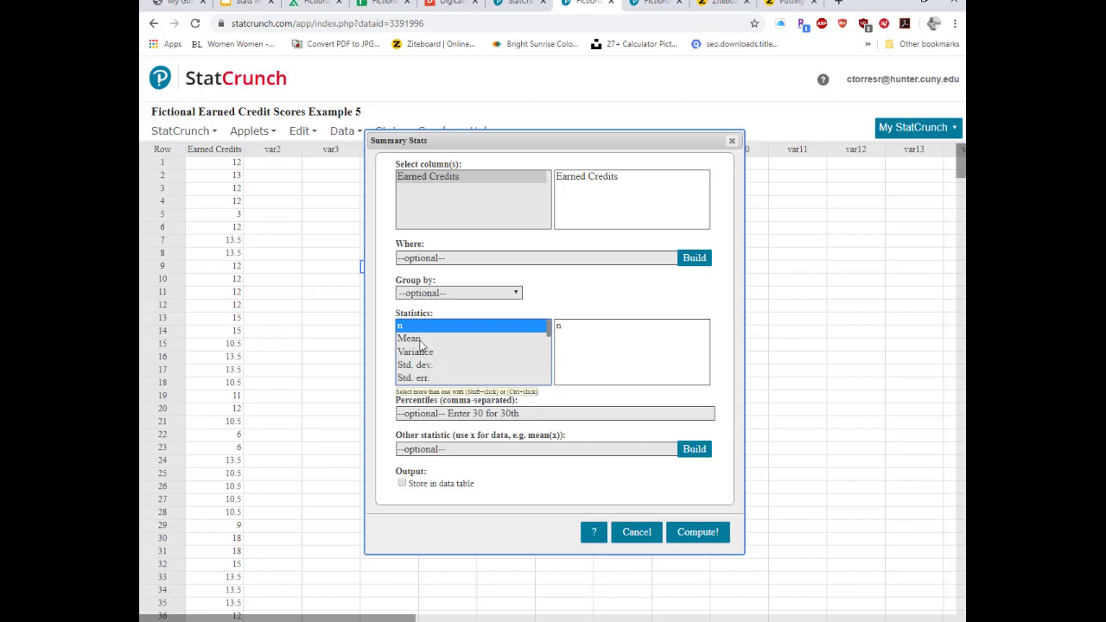
pyautogui.keyDown('ctrl'); pyautogui.click(420, 339); pyautogui.keyUp('ctrl')
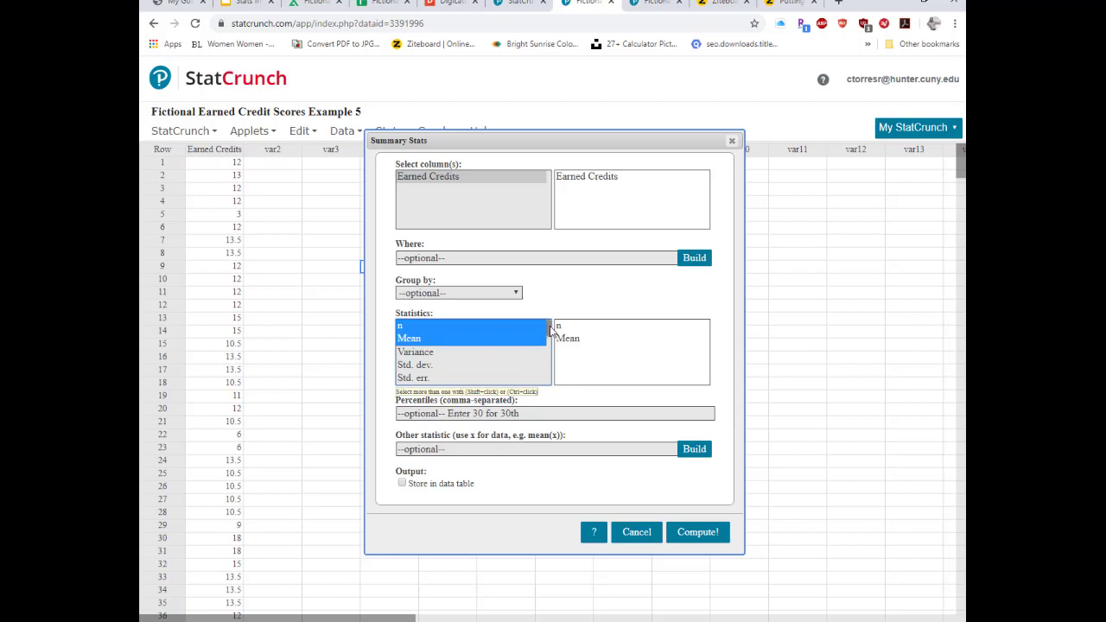
pyautogui.scroll(-1, 518, 345)
pyautogui.keyDown('ctrl'); pyautogui.click(435, 353); pyautogui.keyUp('ctrl')
pyautogui.keyDown('ctrl'); pyautogui.click(437, 378); pyautogui.keyUp('ctrl')
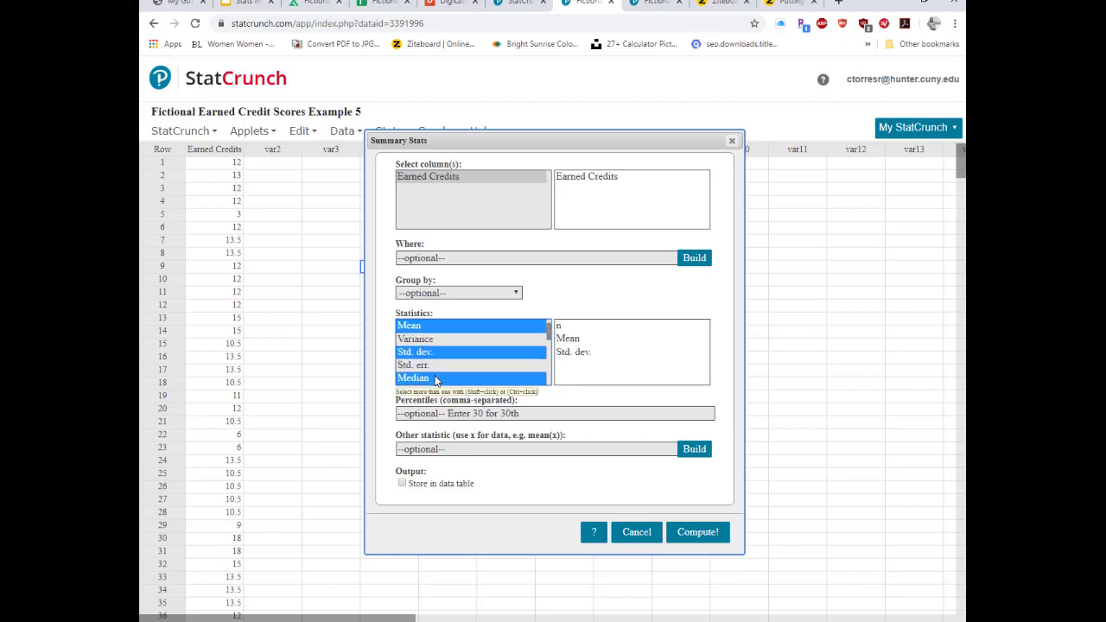
pyautogui.moveTo(549, 338); pyautogui.dragTo(550, 347)
# Step: Add range, min, max, Q1, Q3, IQR, skewness, kurtosis and mode, then compute the table
pyautogui.keyDown('ctrl'); pyautogui.click(410, 333); pyautogui.keyUp('ctrl')
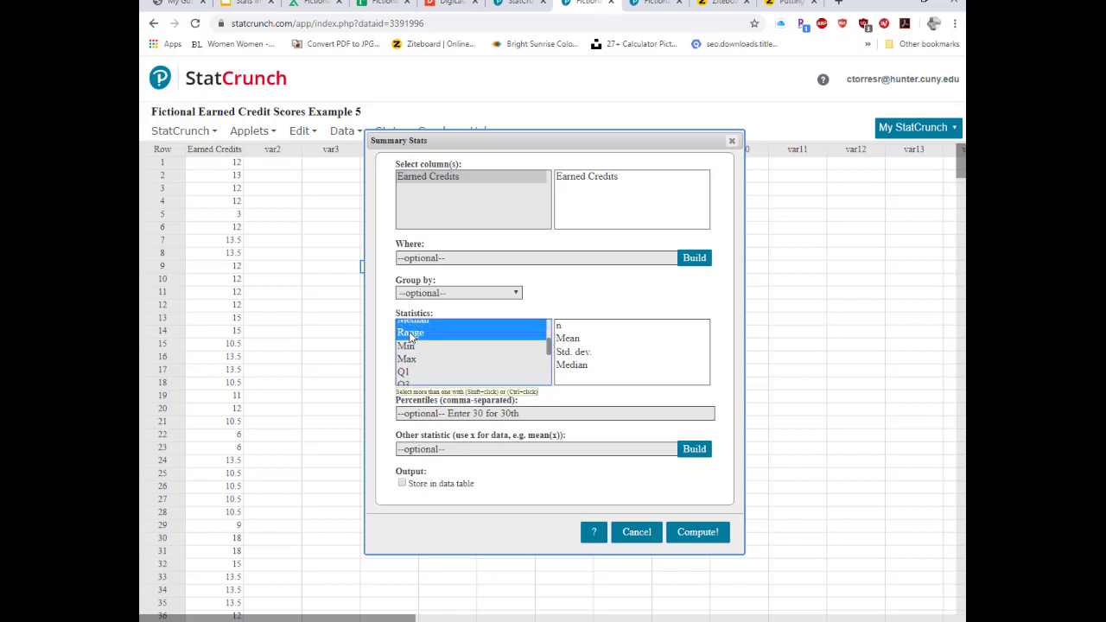
pyautogui.keyDown('ctrl'); pyautogui.click(406, 345); pyautogui.keyUp('ctrl')
pyautogui.keyDown('ctrl'); pyautogui.click(409, 359); pyautogui.keyUp('ctrl')
pyautogui.keyDown('ctrl'); pyautogui.click(417, 372); pyautogui.keyUp('ctrl')
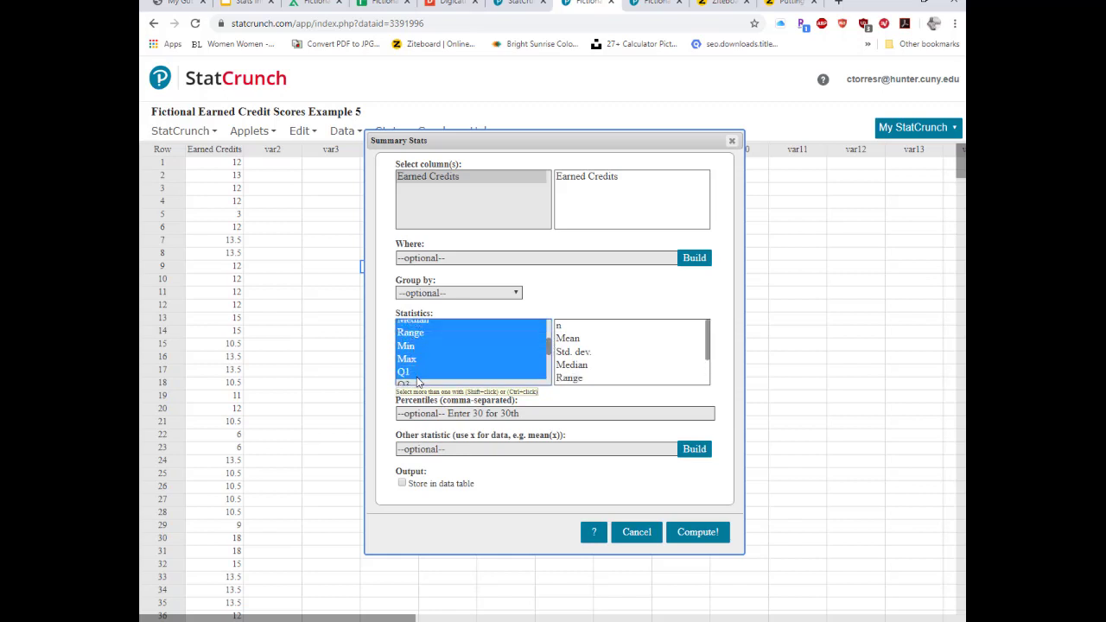
pyautogui.keyDown('ctrl'); pyautogui.click(437, 385); pyautogui.keyUp('ctrl')
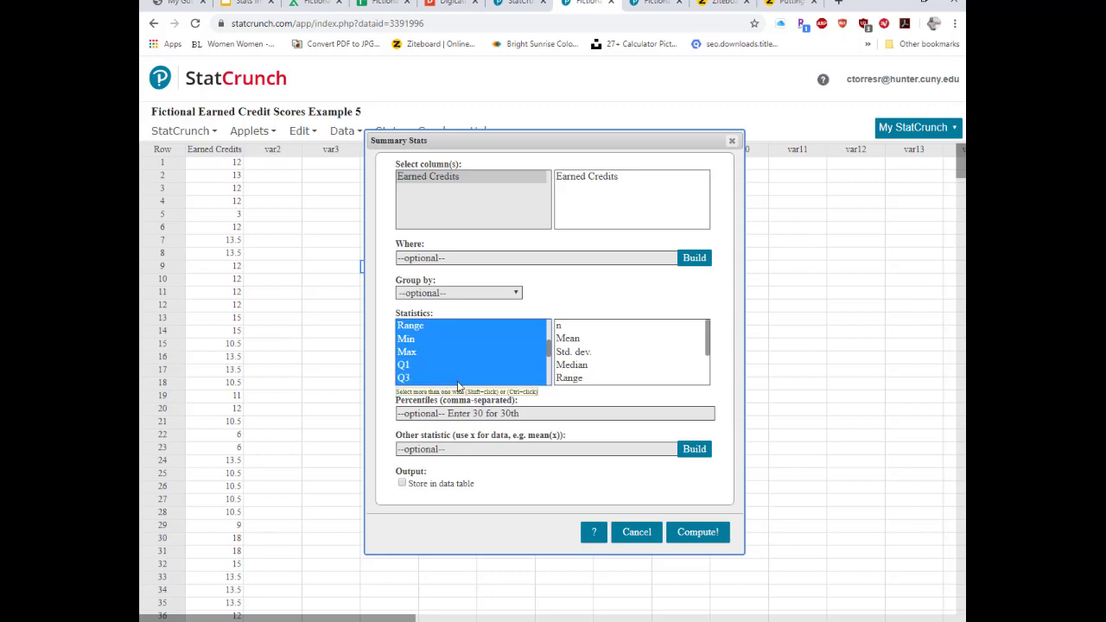
pyautogui.moveTo(549, 349); pyautogui.dragTo(551, 363)
pyautogui.keyDown('ctrl'); pyautogui.click(410, 359); pyautogui.keyUp('ctrl')
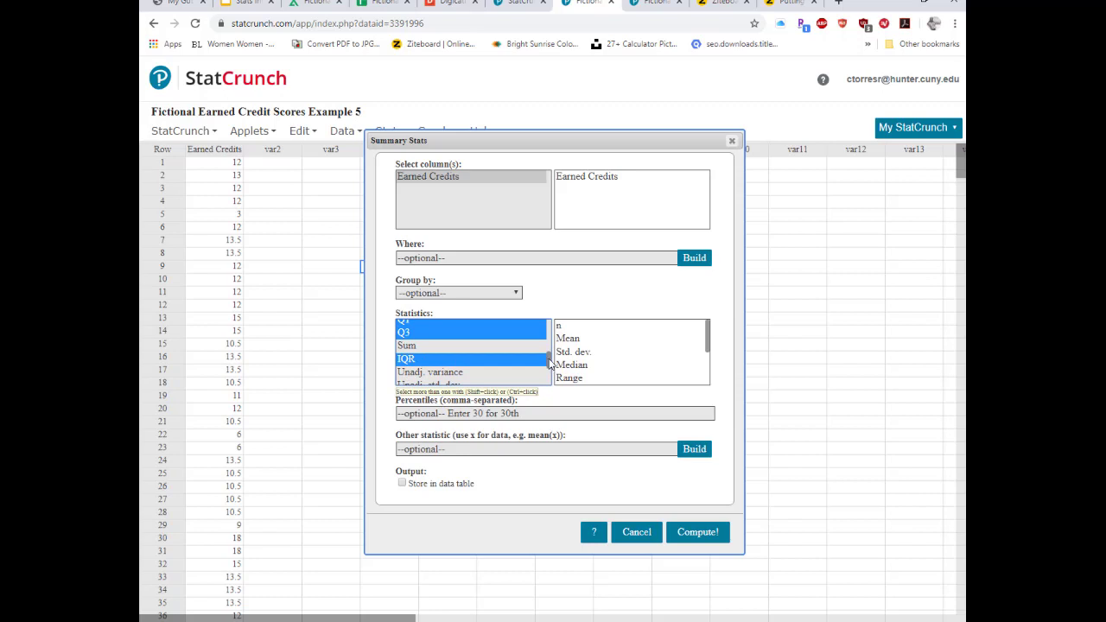
pyautogui.moveTo(549, 363); pyautogui.dragTo(550, 375)
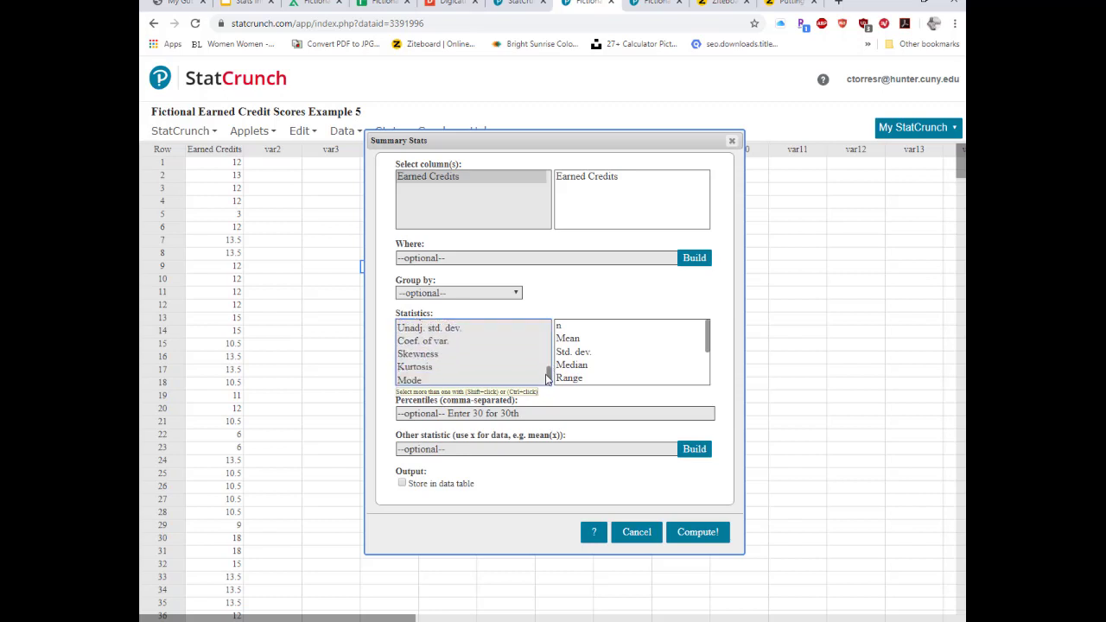
pyautogui.keyDown('ctrl'); pyautogui.click(446, 361); pyautogui.keyUp('ctrl')
pyautogui.keyDown('ctrl'); pyautogui.click(437, 368); pyautogui.keyUp('ctrl')
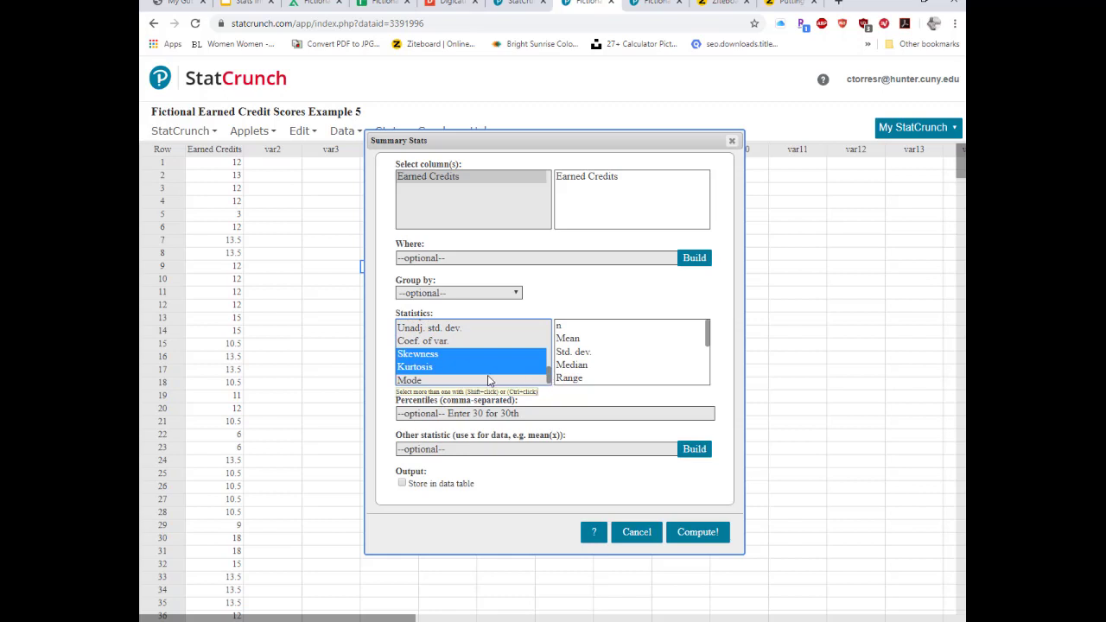
pyautogui.keyDown('ctrl'); pyautogui.click(487, 380); pyautogui.keyUp('ctrl')
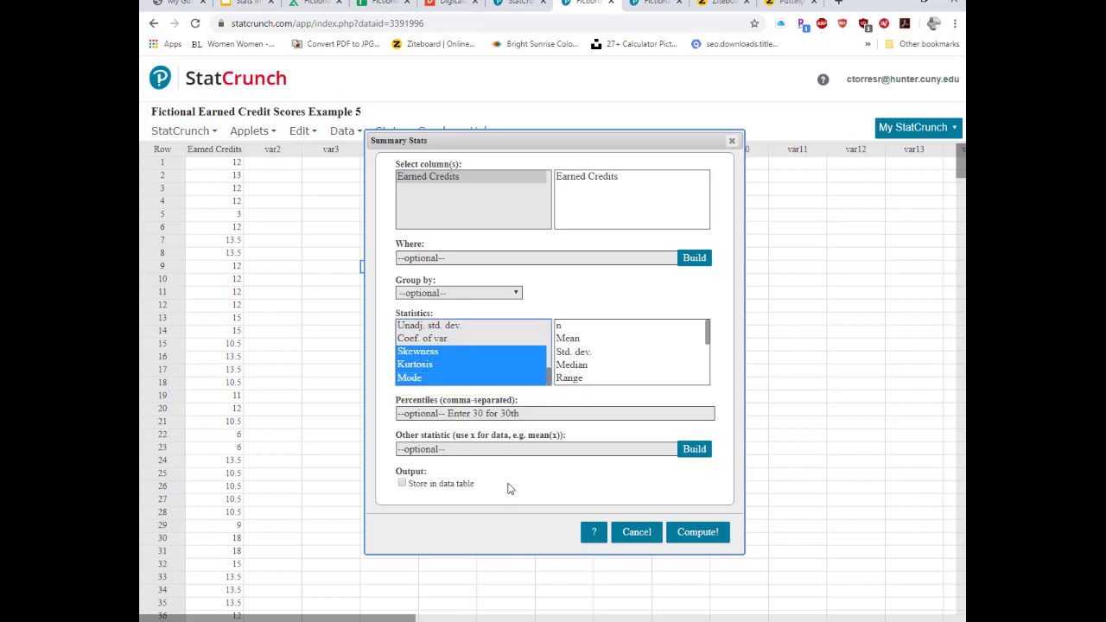
pyautogui.click(700, 533)
pyautogui.moveTo(681, 148); pyautogui.dragTo(593, 202)
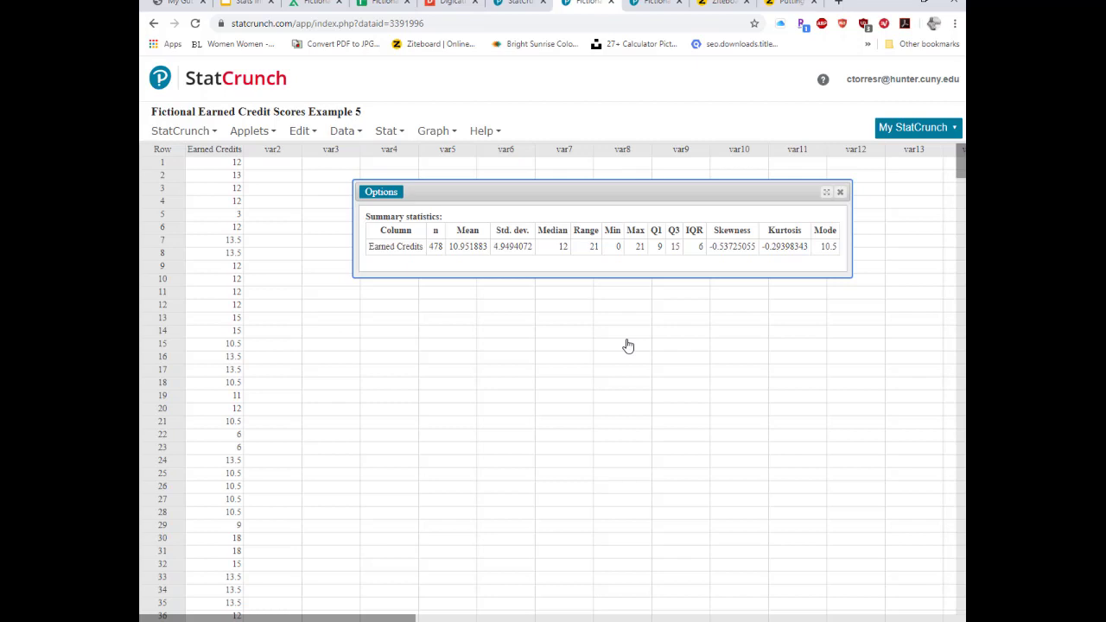
# Step: Draw an Earned Credits histogram with a Normal overlay (mean 10.952, SD 4.9494)
pyautogui.click(444, 137)
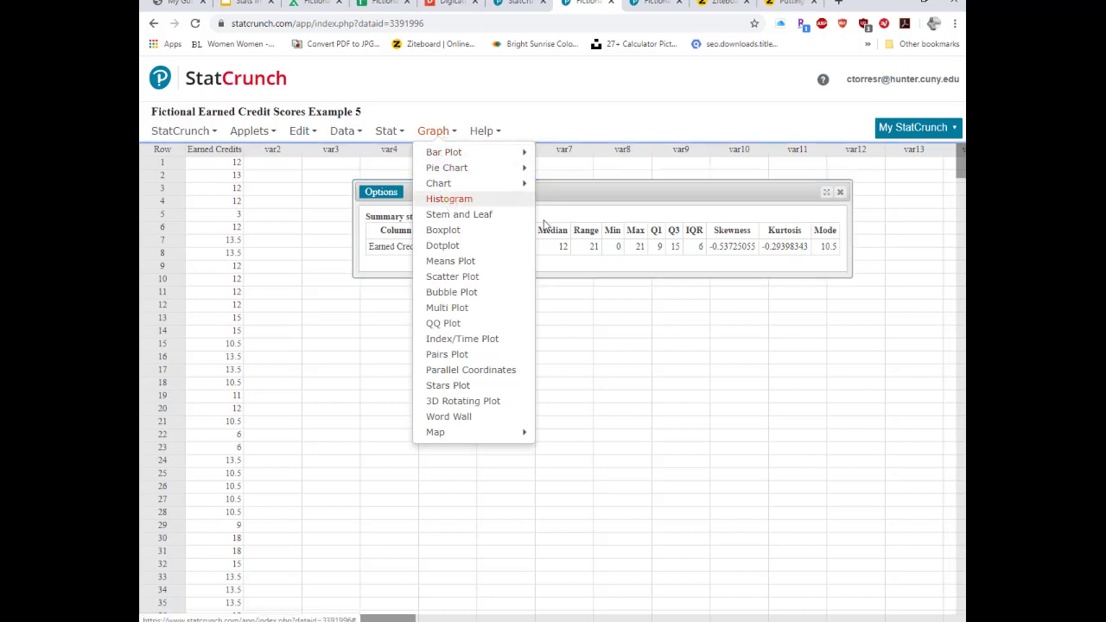
pyautogui.click(449, 199)
pyautogui.click(429, 116)
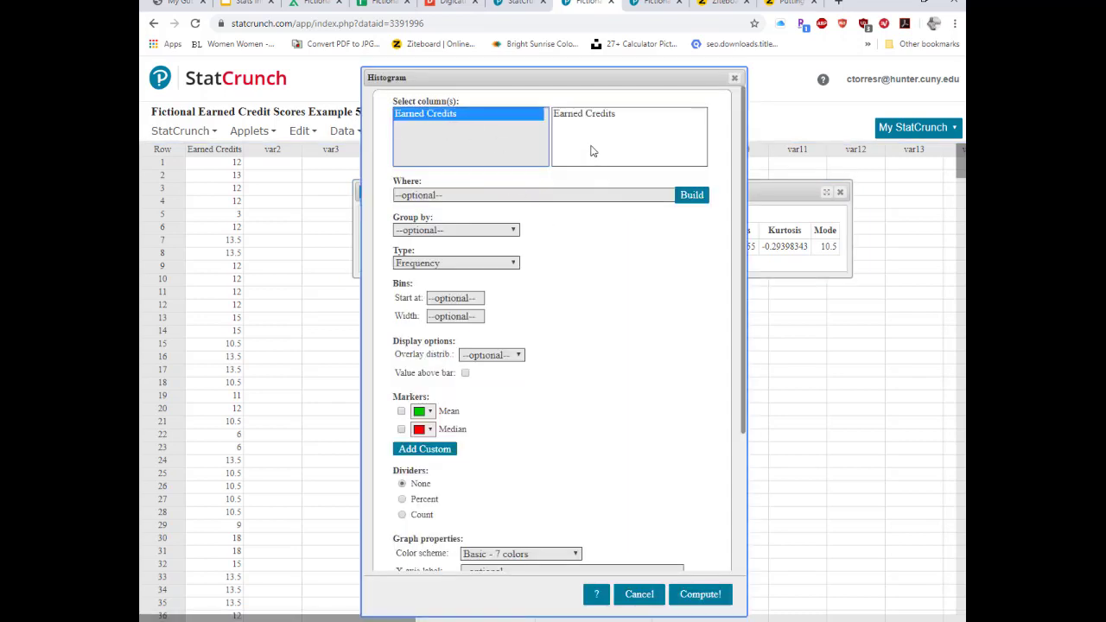
pyautogui.click(512, 355)
pyautogui.click(499, 382)
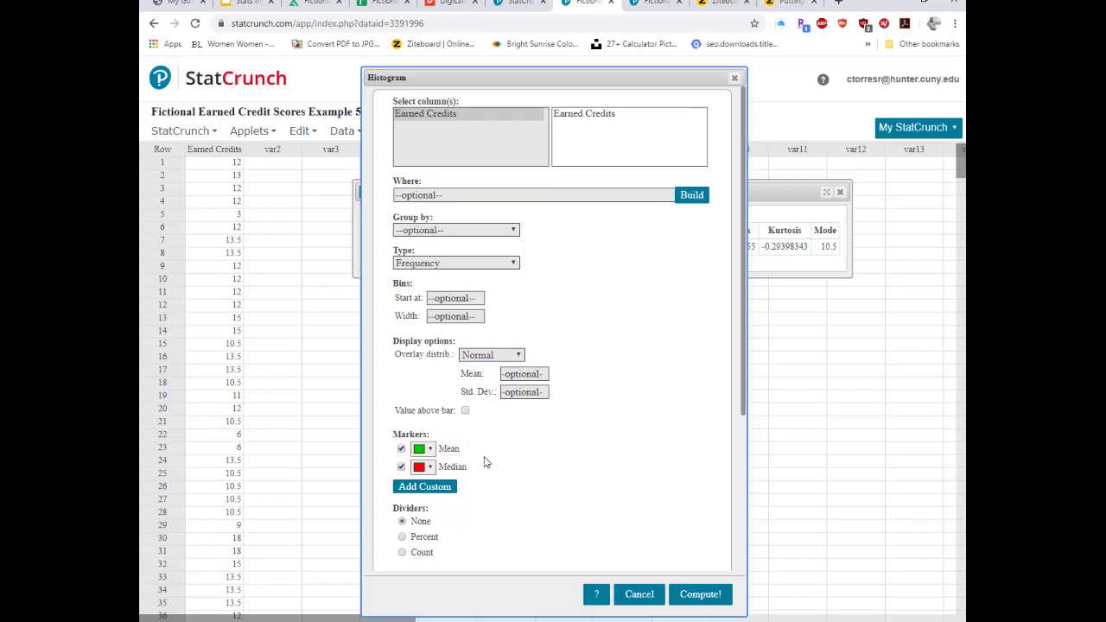
pyautogui.click(696, 594)
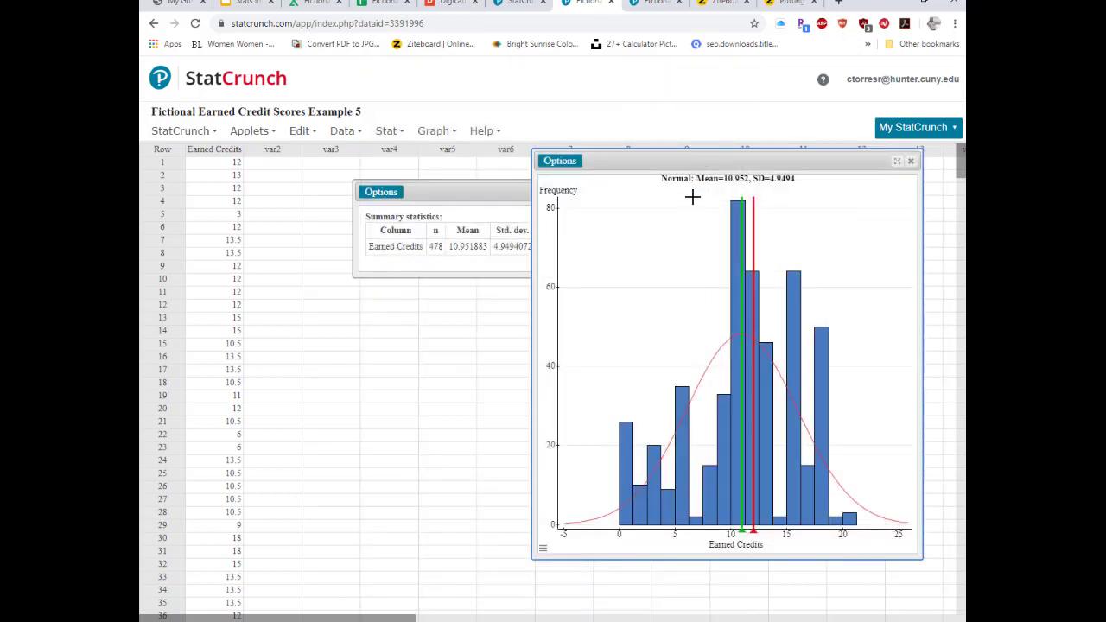
pyautogui.moveTo(724, 161); pyautogui.dragTo(607, 140)
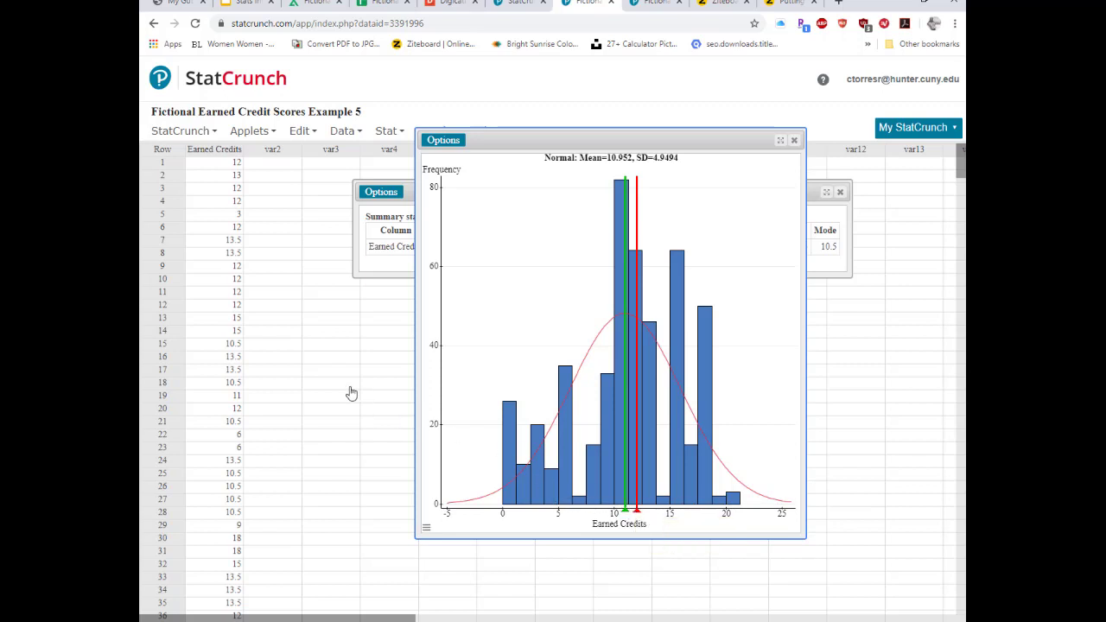
# Step: Draw a horizontal Earned Credits boxplot marking the mean and median
pyautogui.click(388, 134)
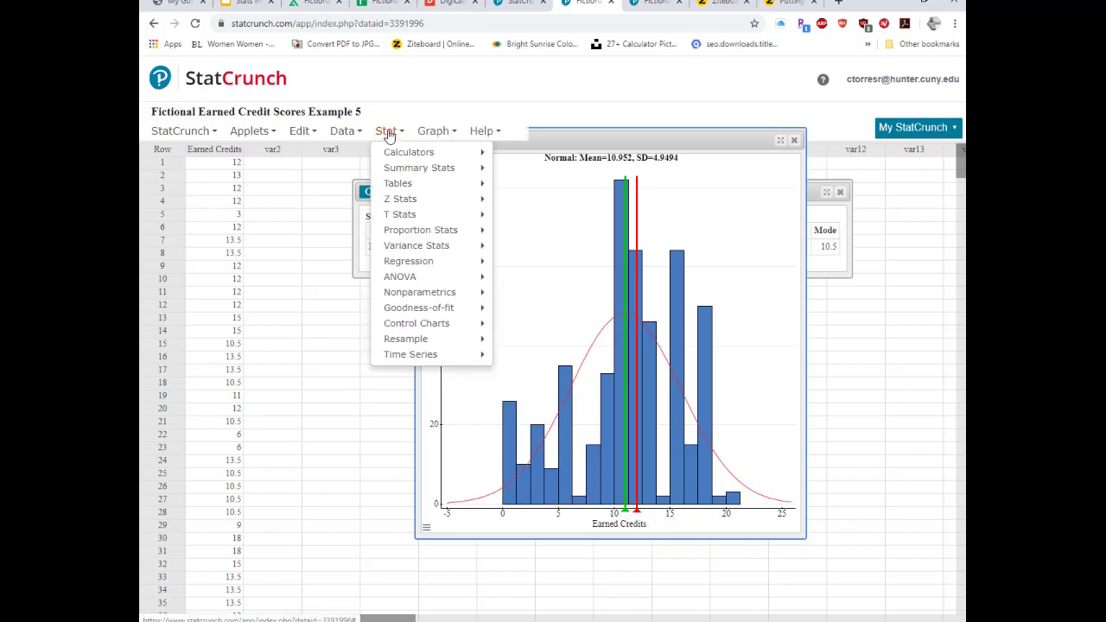
pyautogui.click(438, 131)
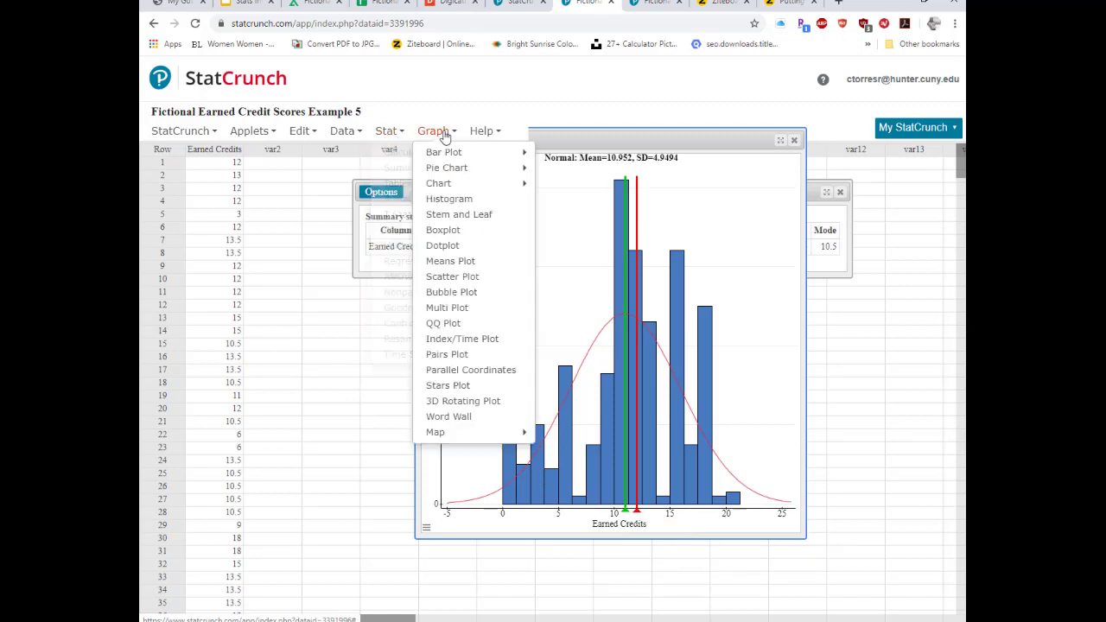
pyautogui.click(509, 229)
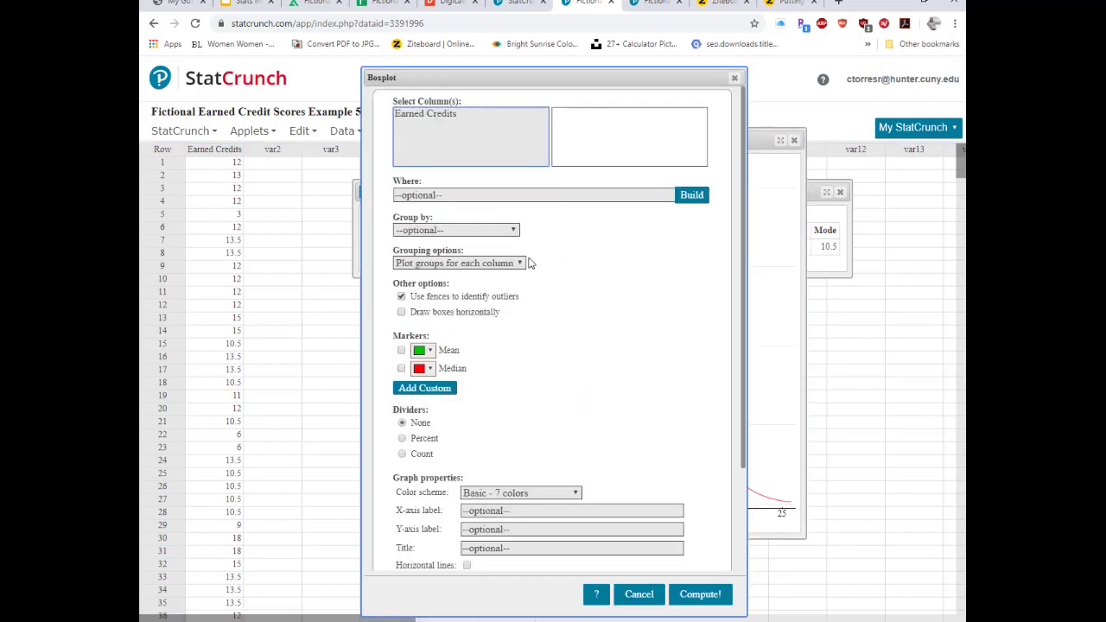
pyautogui.click(432, 113)
pyautogui.click(401, 350)
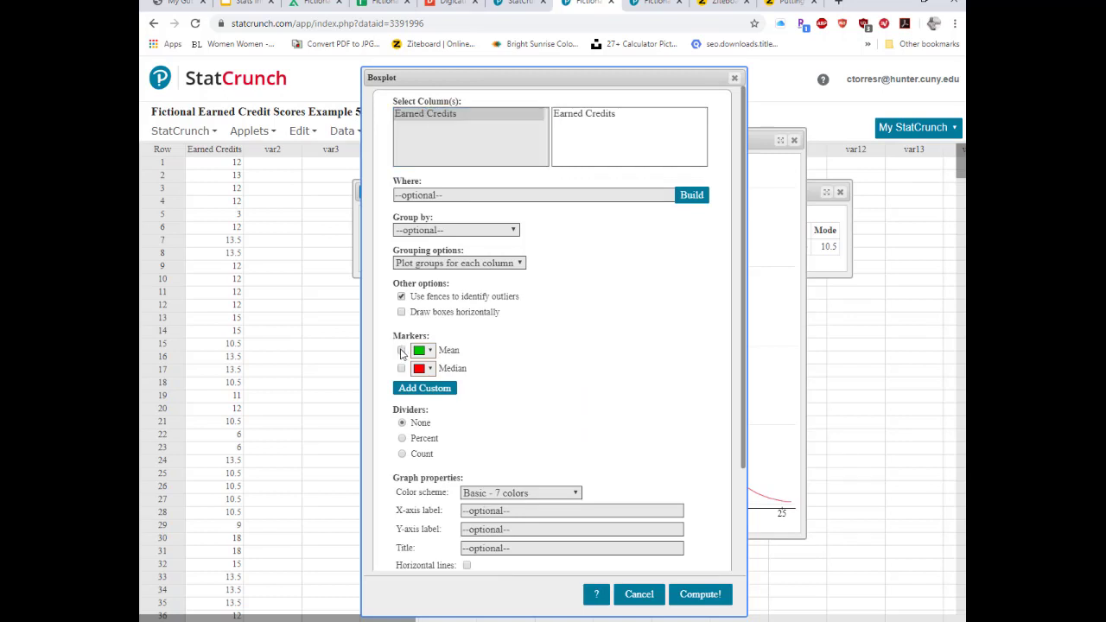
pyautogui.click(401, 369)
pyautogui.click(401, 313)
pyautogui.scroll(-3, 531, 363)
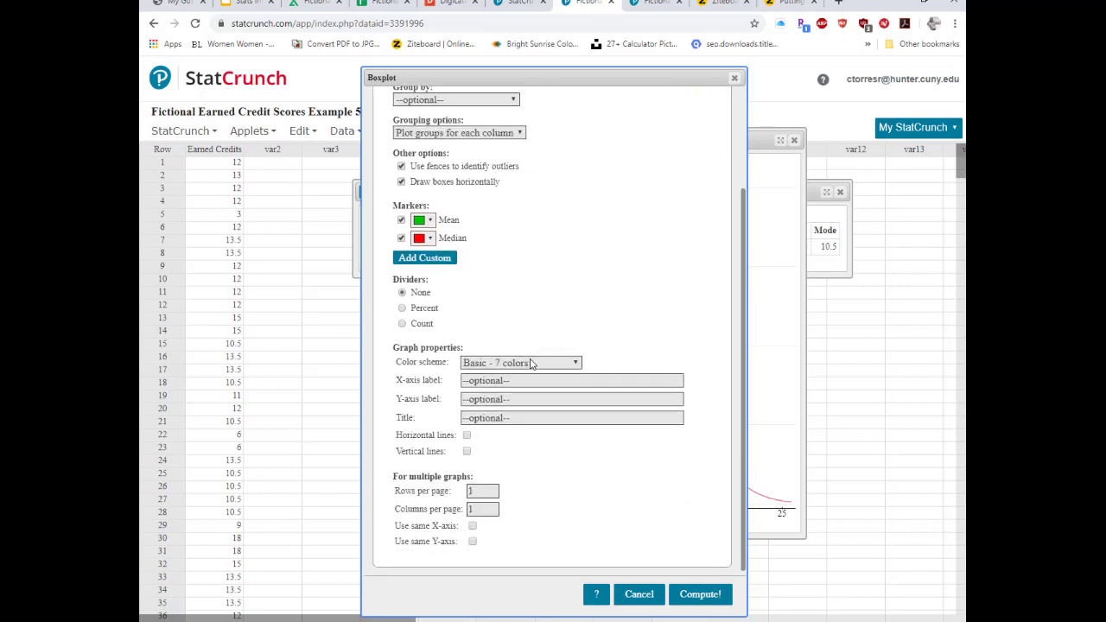
pyautogui.click(700, 595)
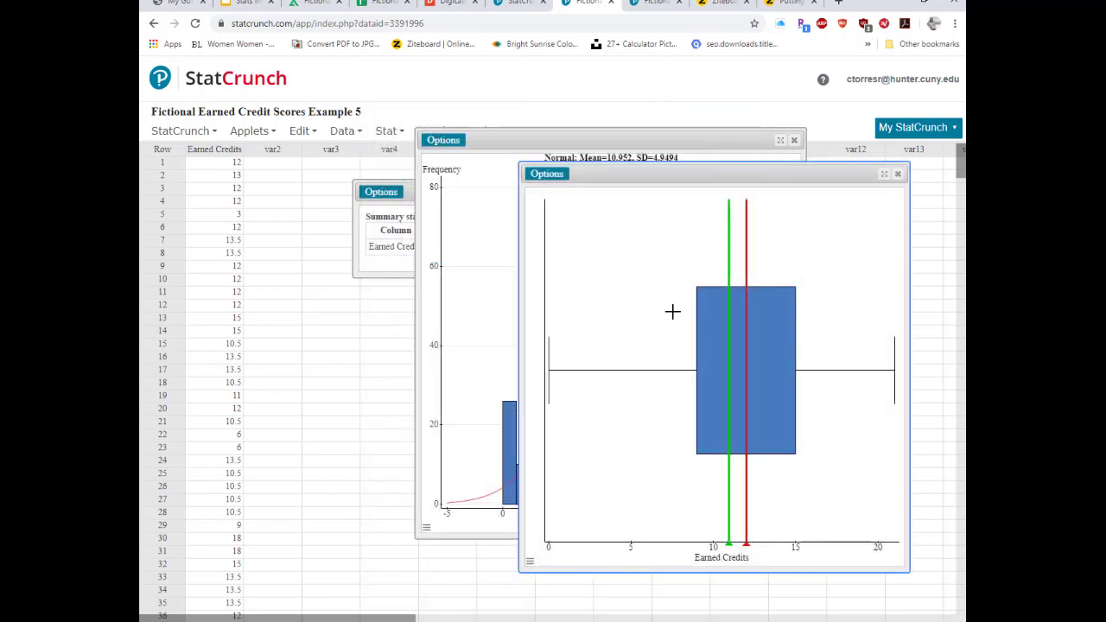
pyautogui.click(885, 181)
pyautogui.moveTo(653, 178); pyautogui.dragTo(633, 147)
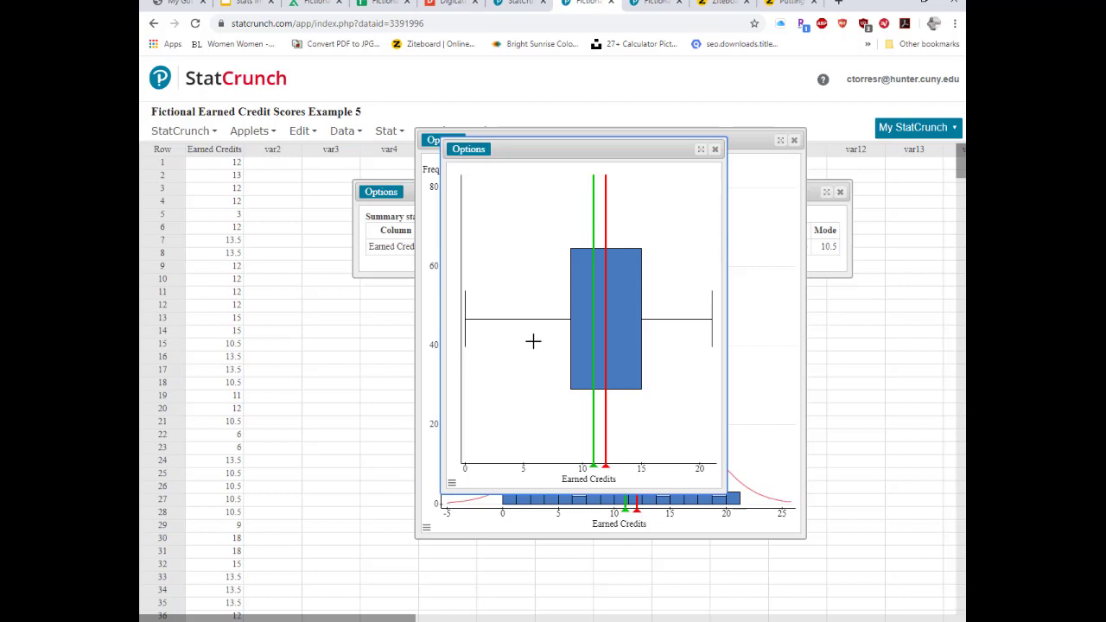
pyautogui.moveTo(580, 149); pyautogui.dragTo(280, 144)
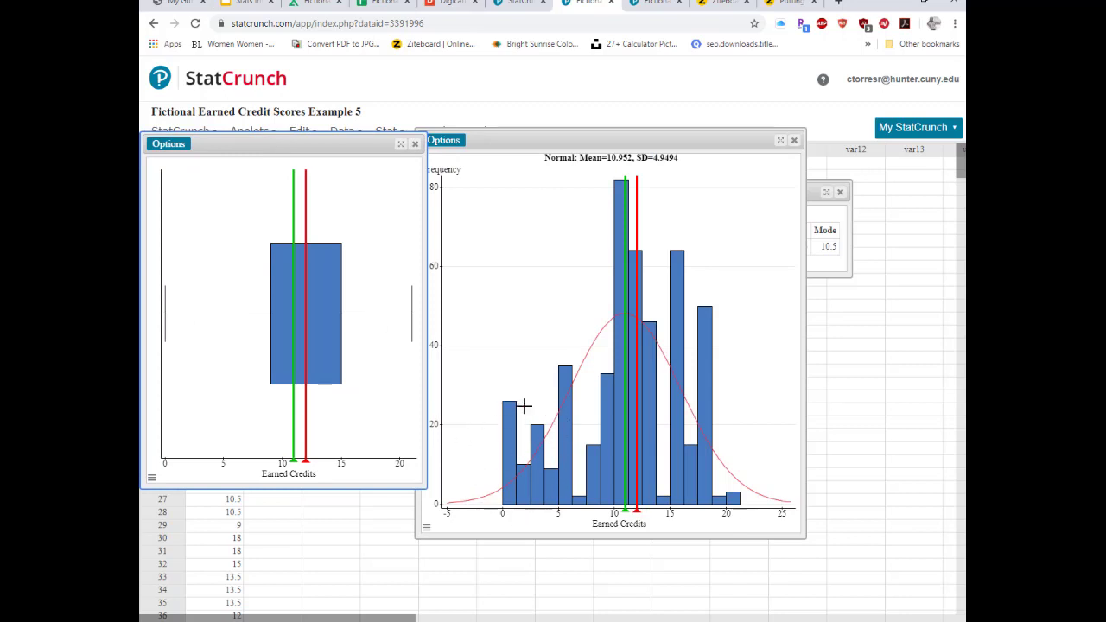
pyautogui.moveTo(333, 151); pyautogui.dragTo(675, 174)
pyautogui.click(386, 132)
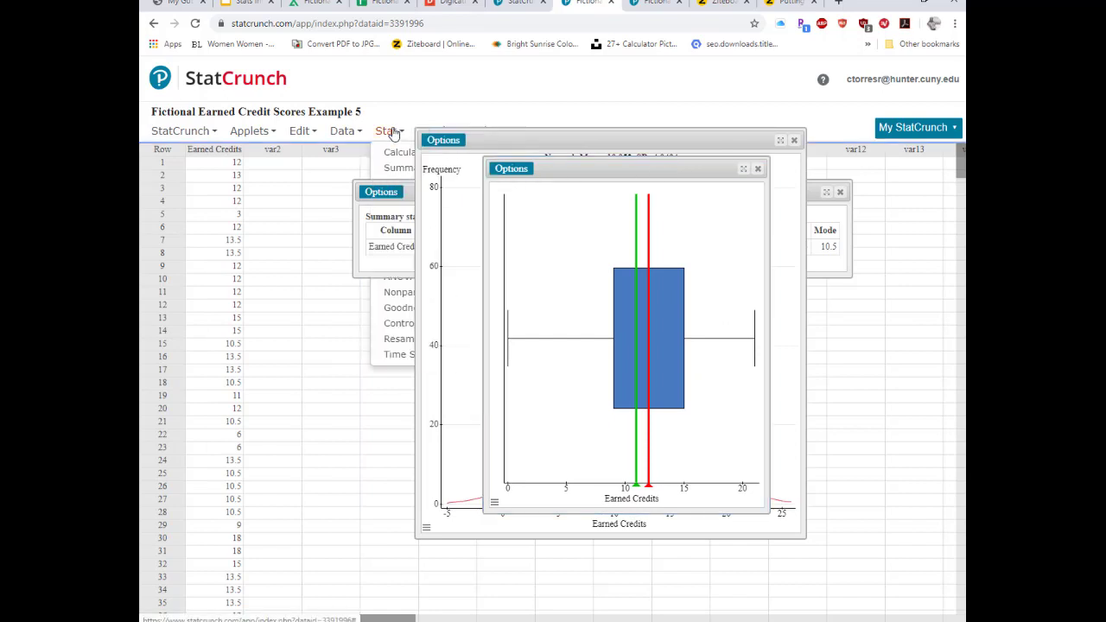
pyautogui.click(385, 134)
pyautogui.click(289, 201)
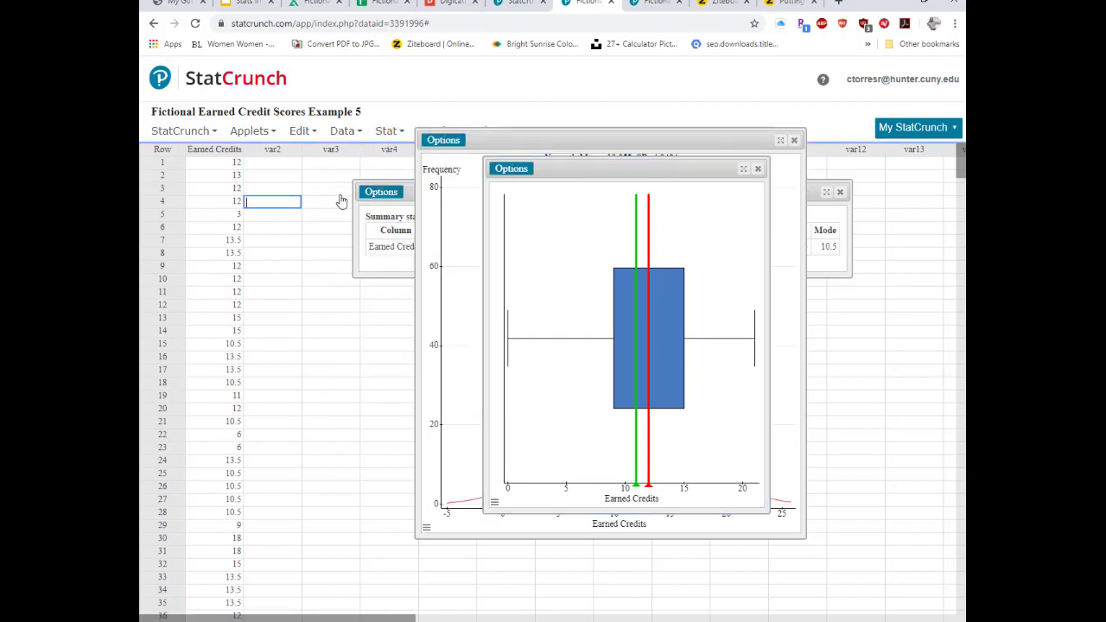
pyautogui.moveTo(531, 143); pyautogui.dragTo(622, 149)
# Step: Draw a QQ plot of Earned Credits against Normal quantiles and enlarge its window
pyautogui.click(435, 132)
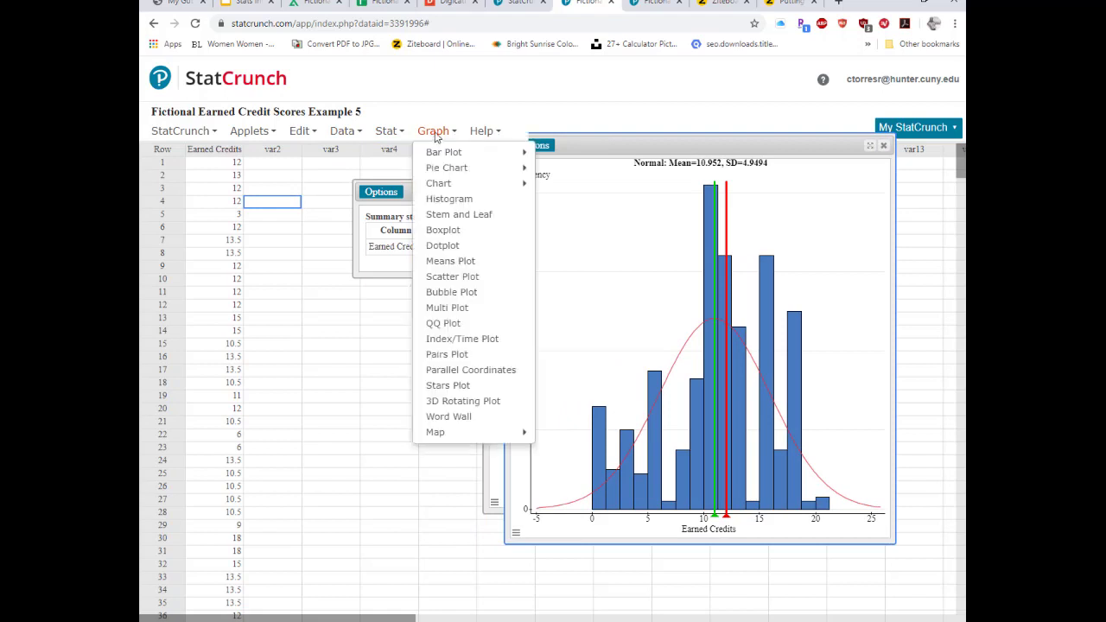
pyautogui.click(445, 323)
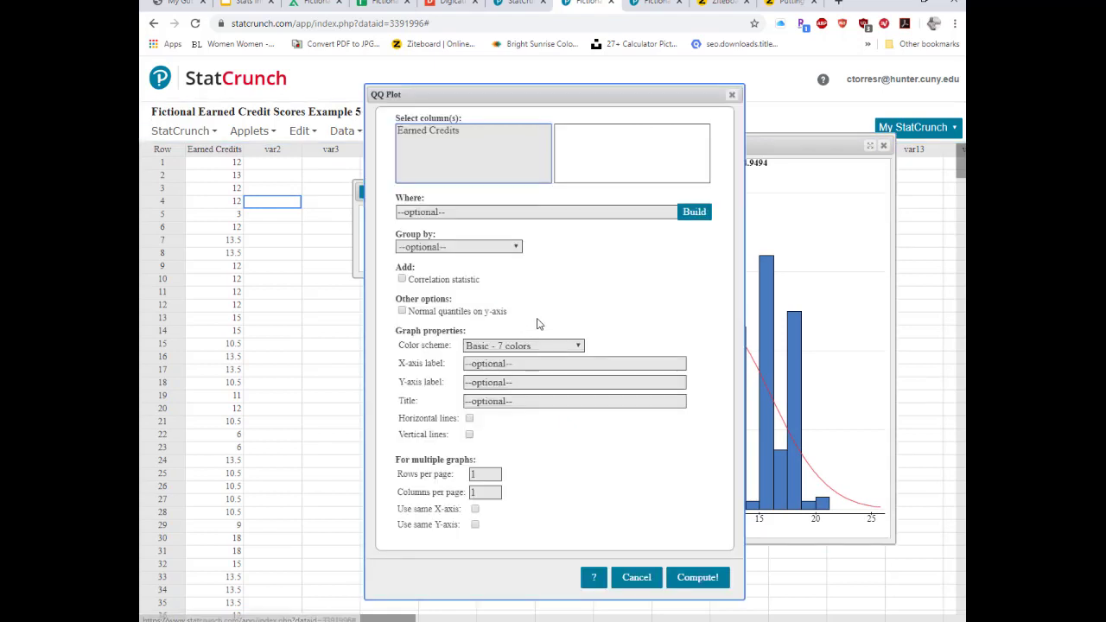
pyautogui.click(433, 133)
pyautogui.click(696, 577)
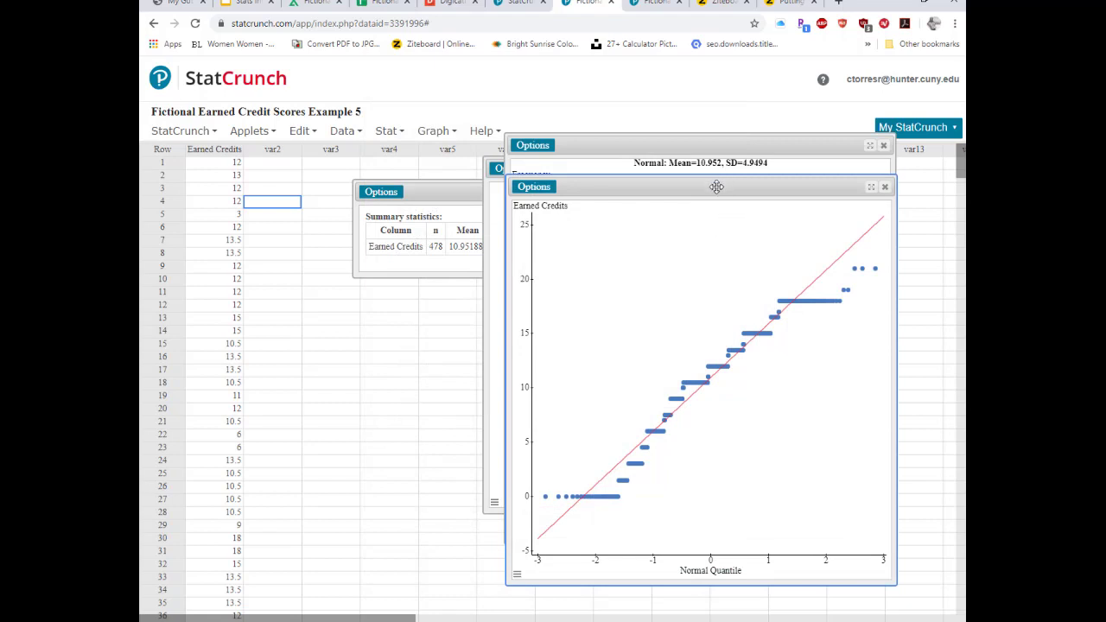
pyautogui.moveTo(717, 186); pyautogui.dragTo(584, 96)
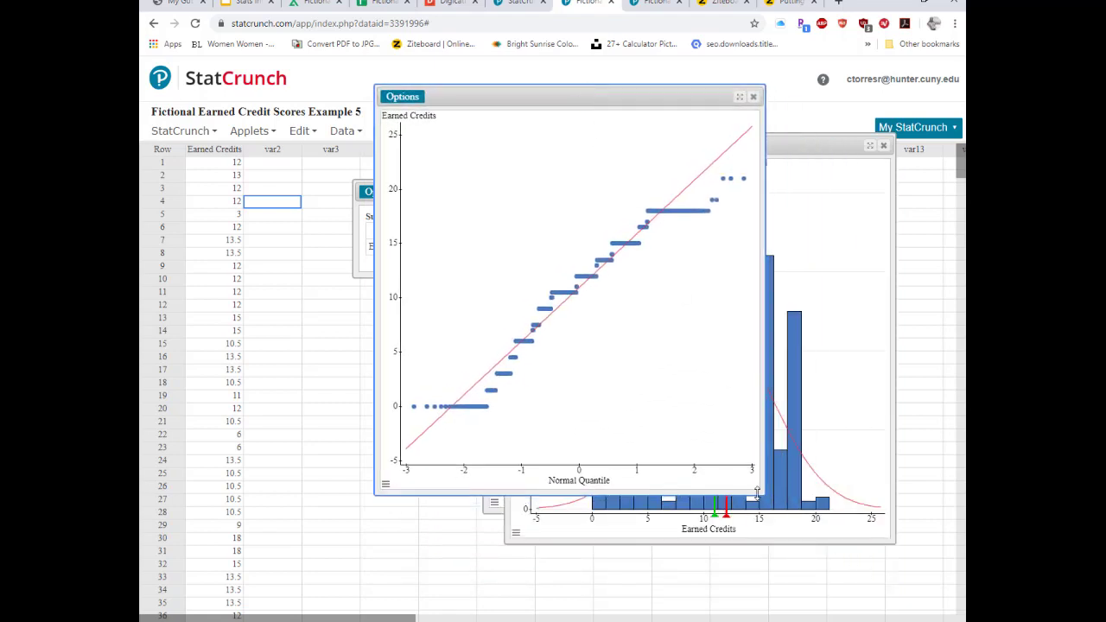
pyautogui.moveTo(757, 492); pyautogui.dragTo(832, 551)
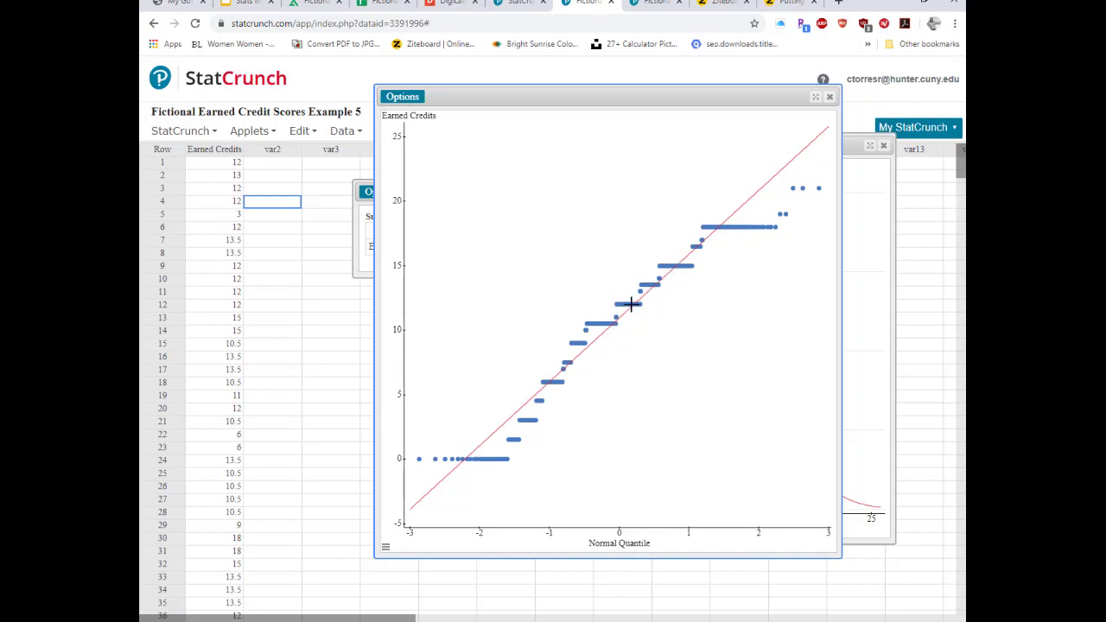
# Step: Shrink and reposition the QQ plot to show the histogram and summary table, then go to Ziteboard
pyautogui.moveTo(620, 316)
pyautogui.moveTo(629, 93); pyautogui.dragTo(478, 103)
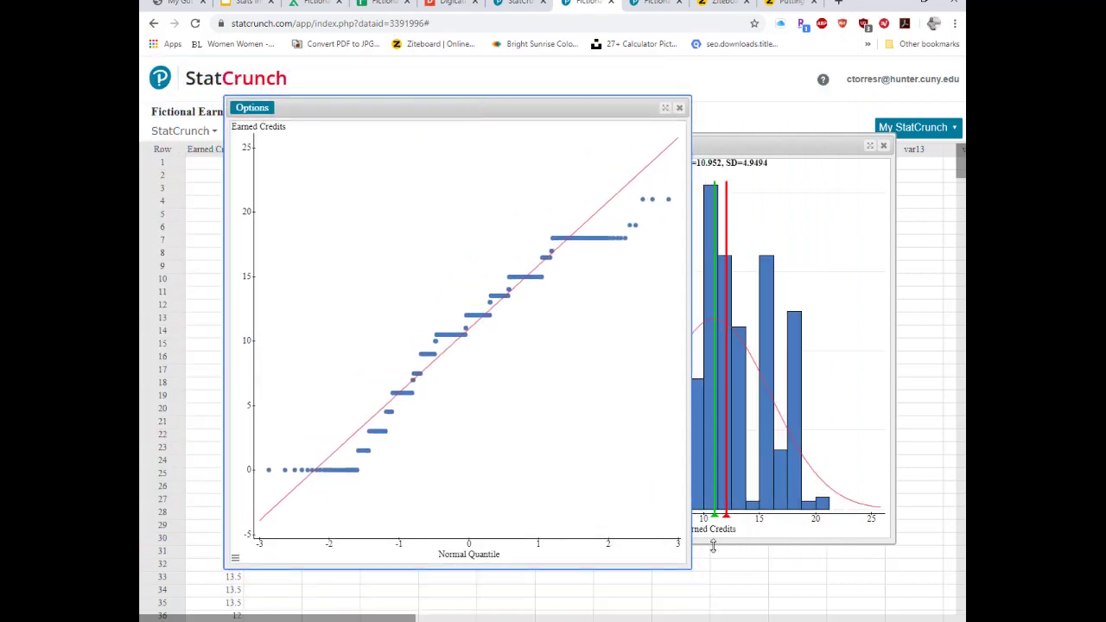
pyautogui.moveTo(688, 570); pyautogui.dragTo(523, 447)
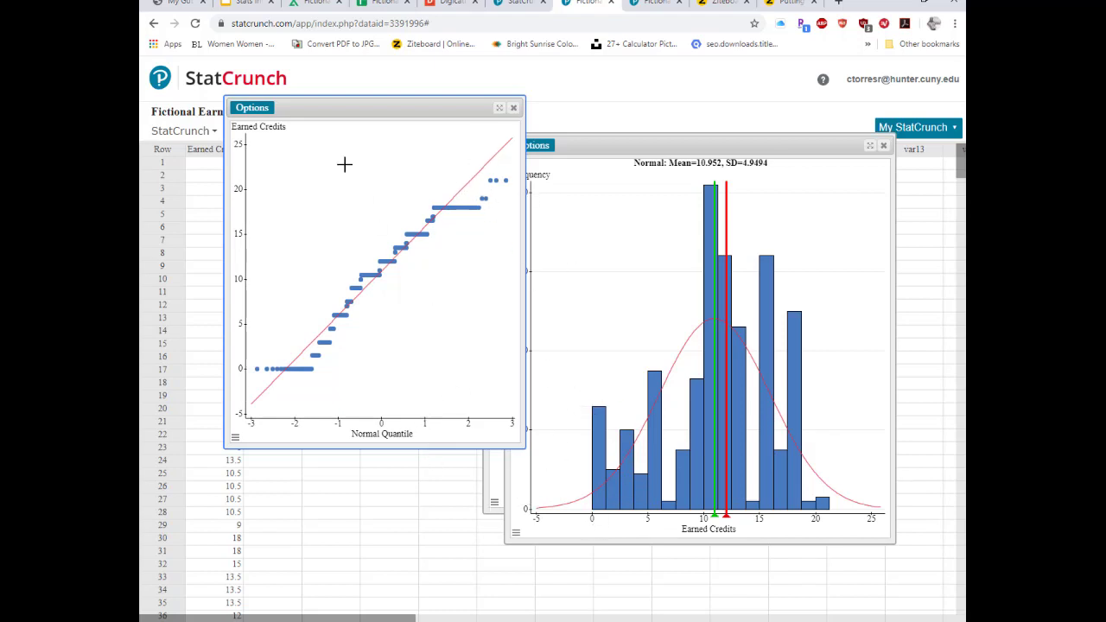
pyautogui.moveTo(384, 108); pyautogui.dragTo(714, 168)
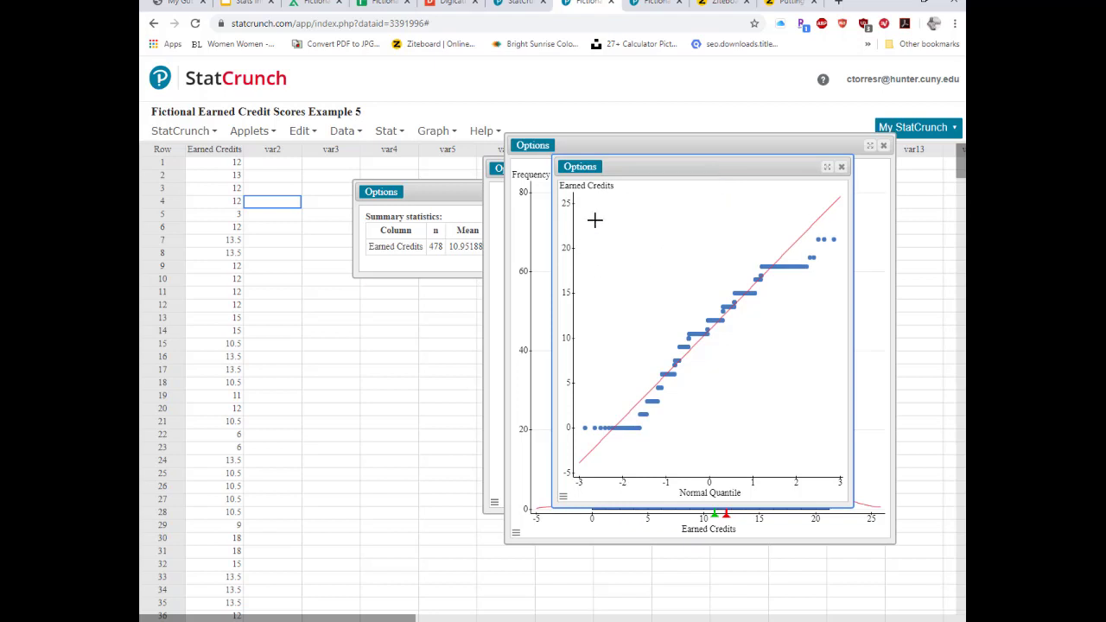
pyautogui.click(800, 5)
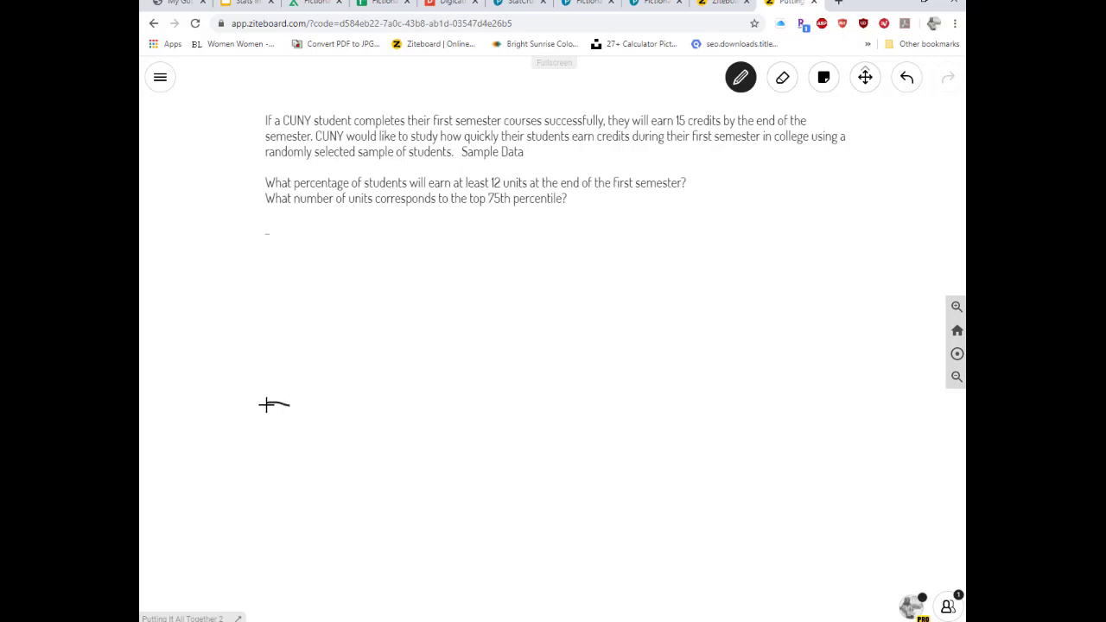
# Step: Sketch a bell curve with vertical lines labeled -3 to 3 on a Z axis
pyautogui.moveTo(267, 404)
pyautogui.mouseDown()
pyautogui.moveTo(435, 415)
pyautogui.moveTo(605, 409)
pyautogui.mouseUp()
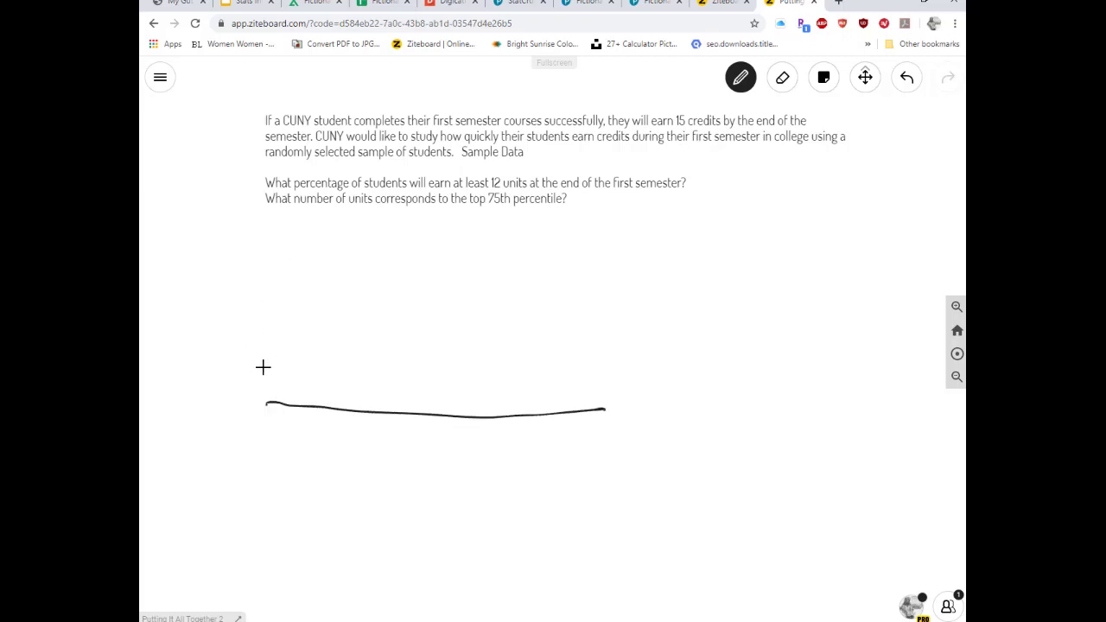
pyautogui.moveTo(267, 375)
pyautogui.mouseDown()
pyautogui.moveTo(319, 358)
pyautogui.moveTo(439, 228)
pyautogui.mouseUp()
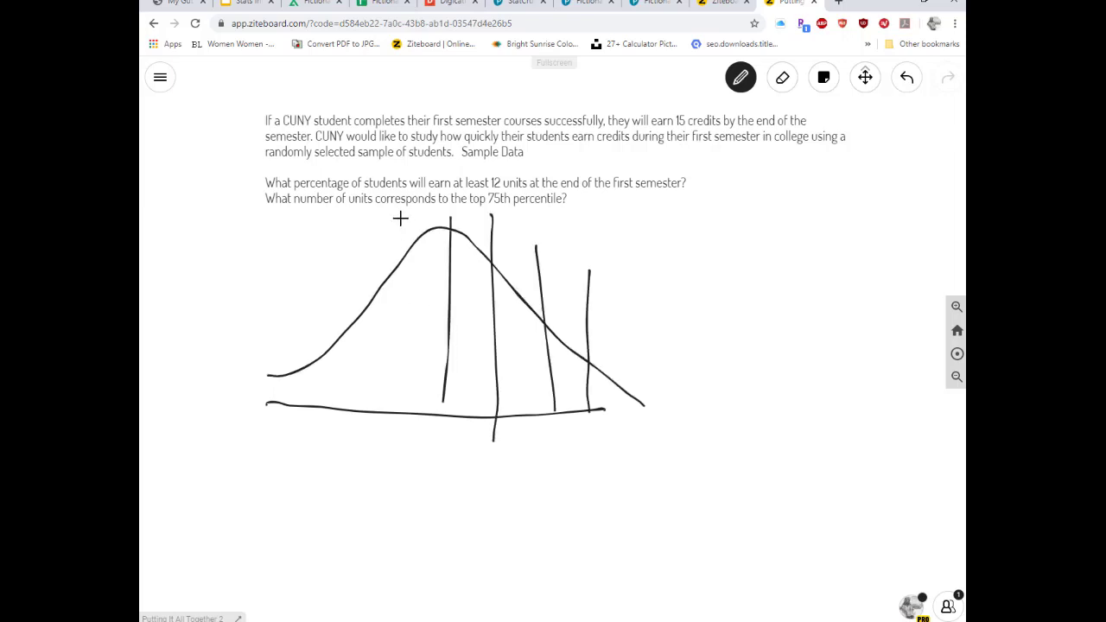
pyautogui.moveTo(400, 220); pyautogui.dragTo(400, 415)
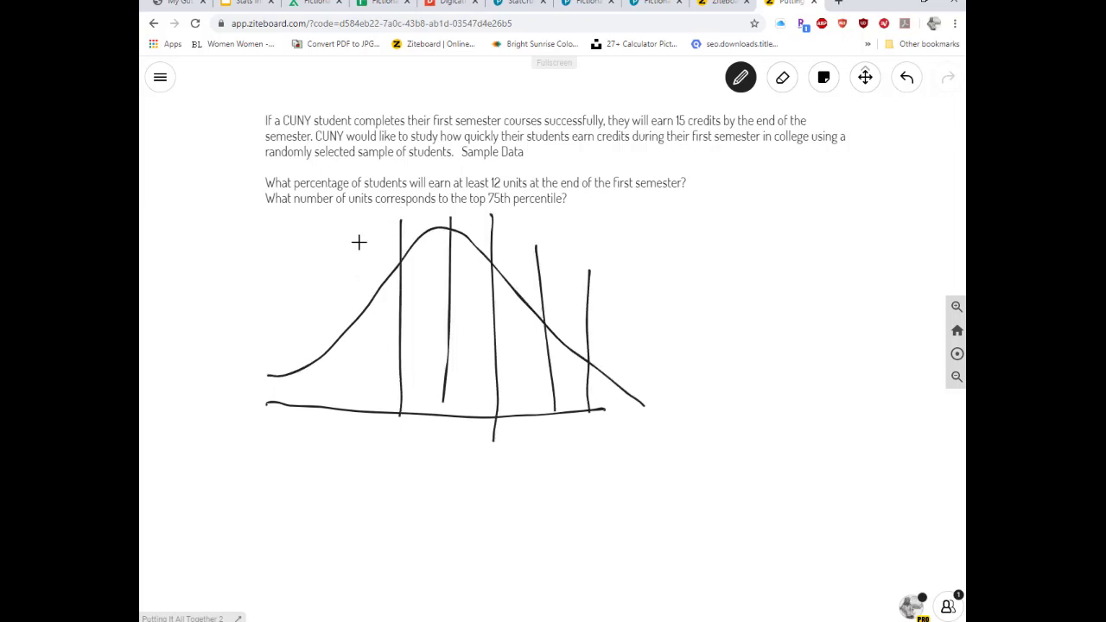
pyautogui.moveTo(359, 247); pyautogui.dragTo(358, 418)
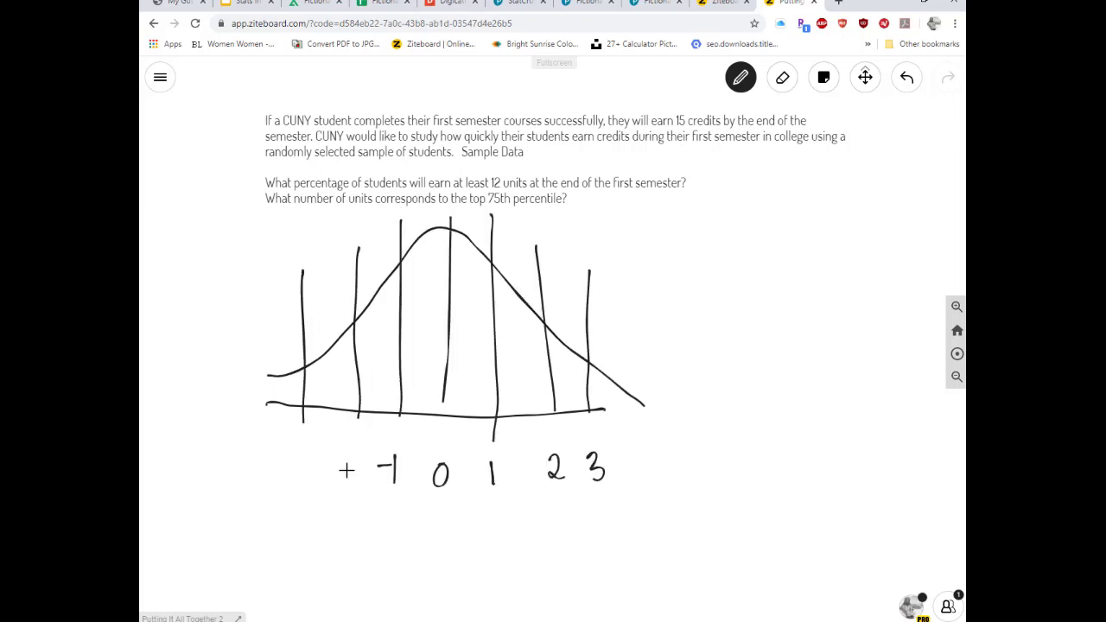
pyautogui.moveTo(338, 469); pyautogui.dragTo(363, 477)
pyautogui.moveTo(282, 467)
pyautogui.mouseDown()
pyautogui.moveTo(285, 478)
pyautogui.moveTo(377, 500)
pyautogui.moveTo(664, 508)
pyautogui.mouseUp()
pyautogui.moveTo(637, 441)
pyautogui.mouseDown()
pyautogui.moveTo(640, 479)
pyautogui.moveTo(663, 477)
pyautogui.mouseUp()
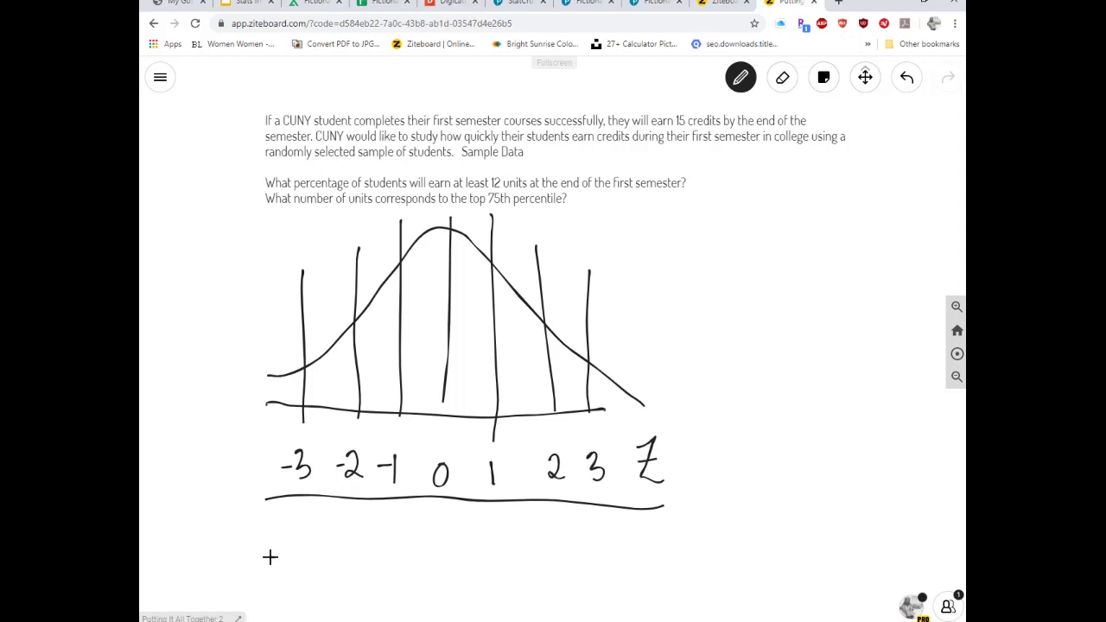
# Step: Add a second axis labeled X below the curve and return to StatCrunch
pyautogui.moveTo(271, 557); pyautogui.dragTo(664, 566)
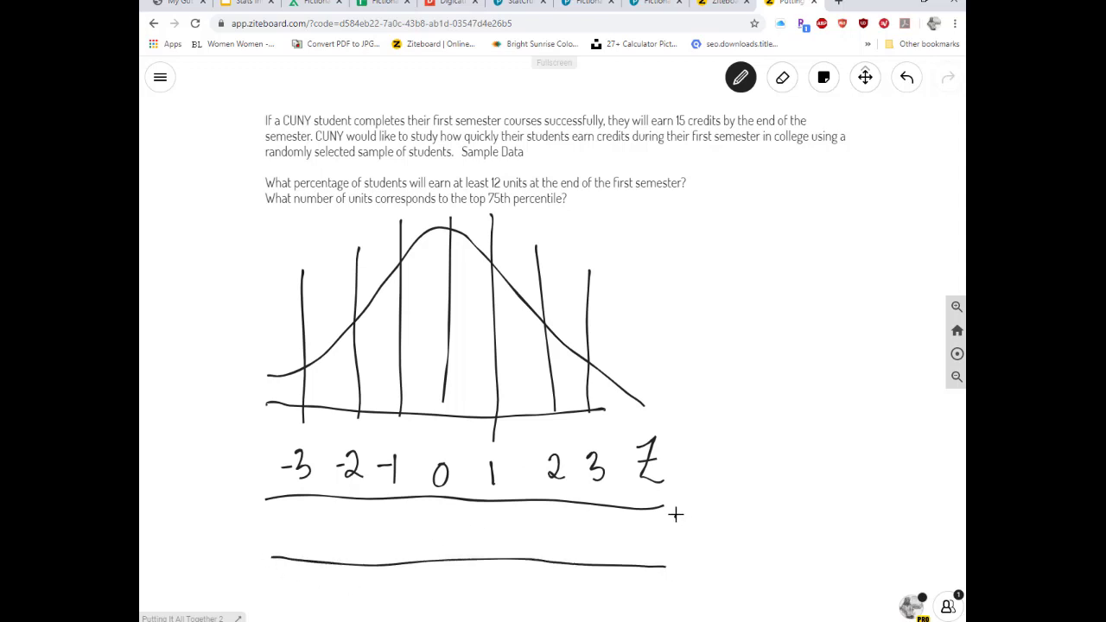
pyautogui.moveTo(677, 516)
pyautogui.mouseDown()
pyautogui.moveTo(650, 552)
pyautogui.moveTo(676, 551)
pyautogui.mouseUp()
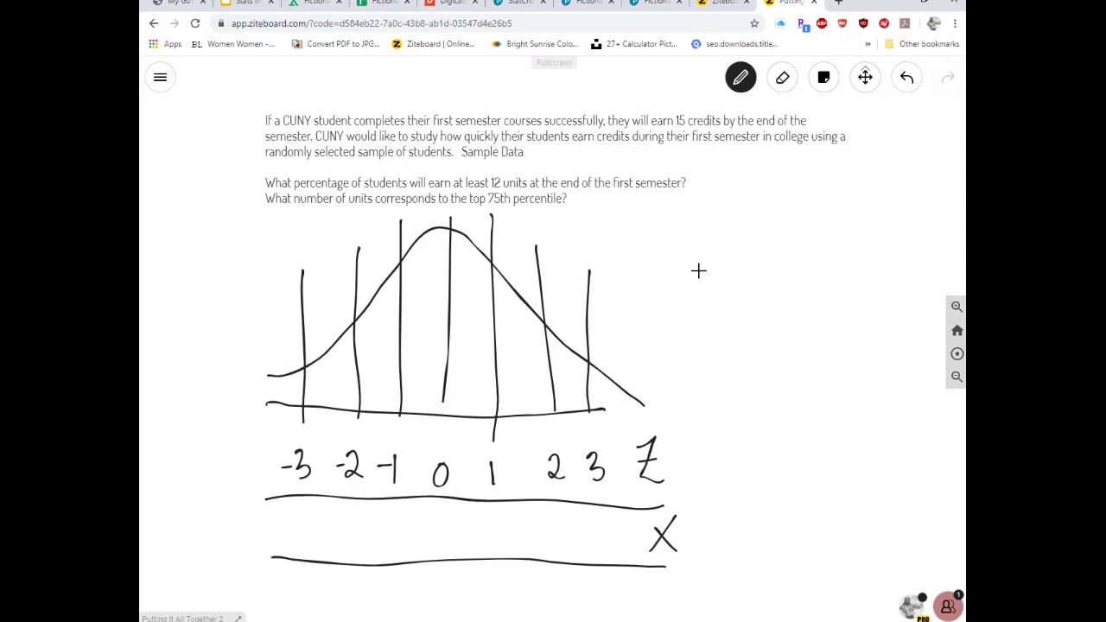
pyautogui.click(648, 3)
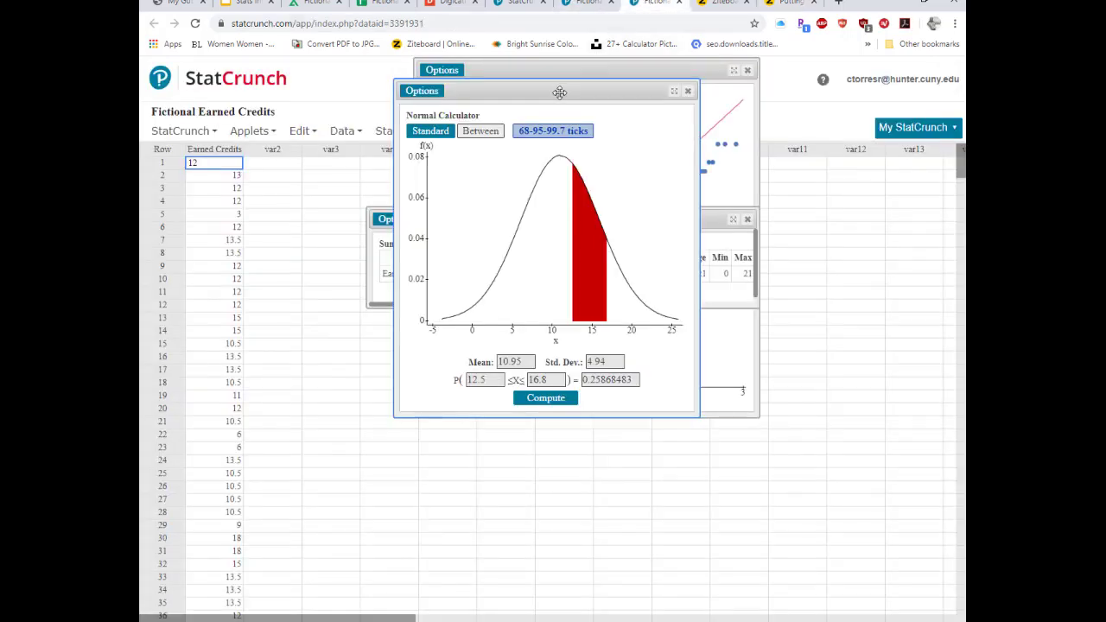
# Step: Reveal the Earned Credits summary statistics and handwrite x̄ = 10.95 beside the curve
pyautogui.moveTo(561, 91); pyautogui.dragTo(414, 323)
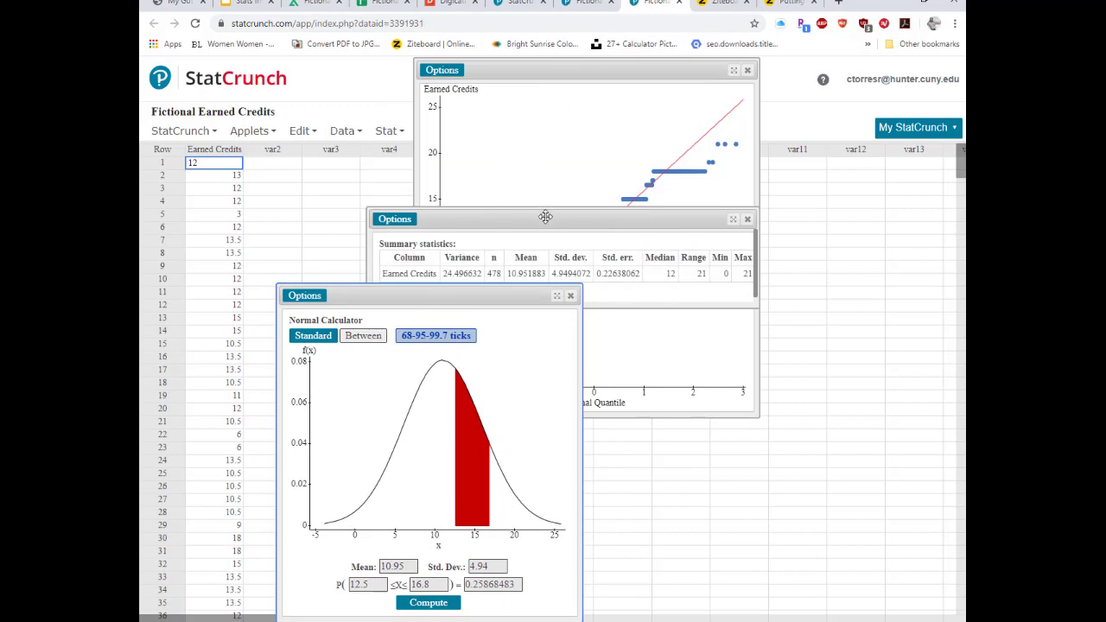
pyautogui.moveTo(543, 216); pyautogui.dragTo(434, 101)
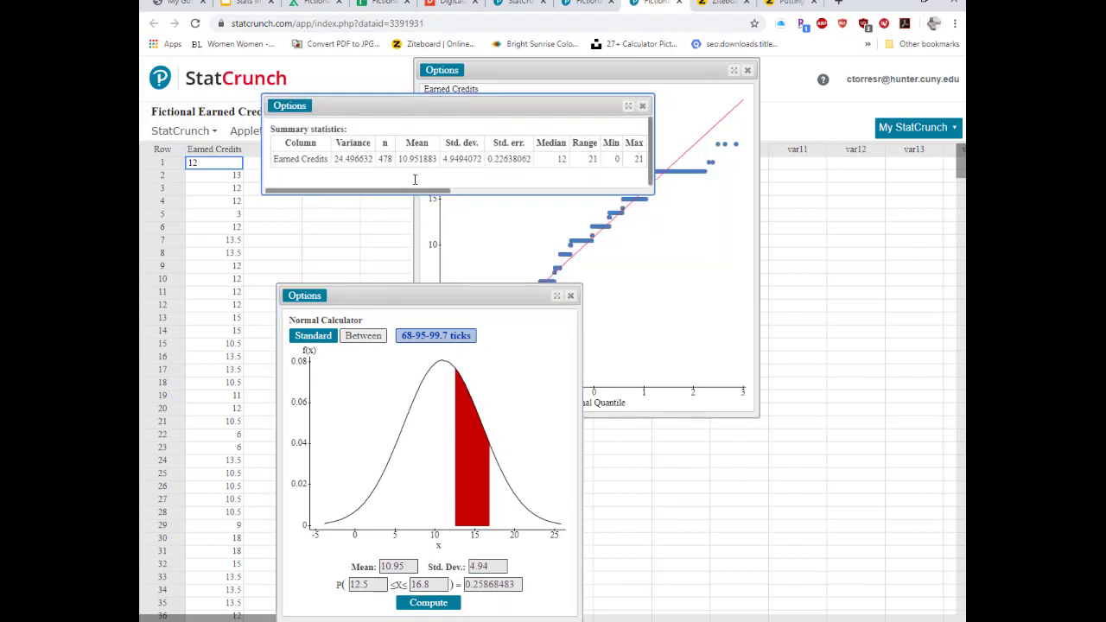
pyautogui.click(791, 3)
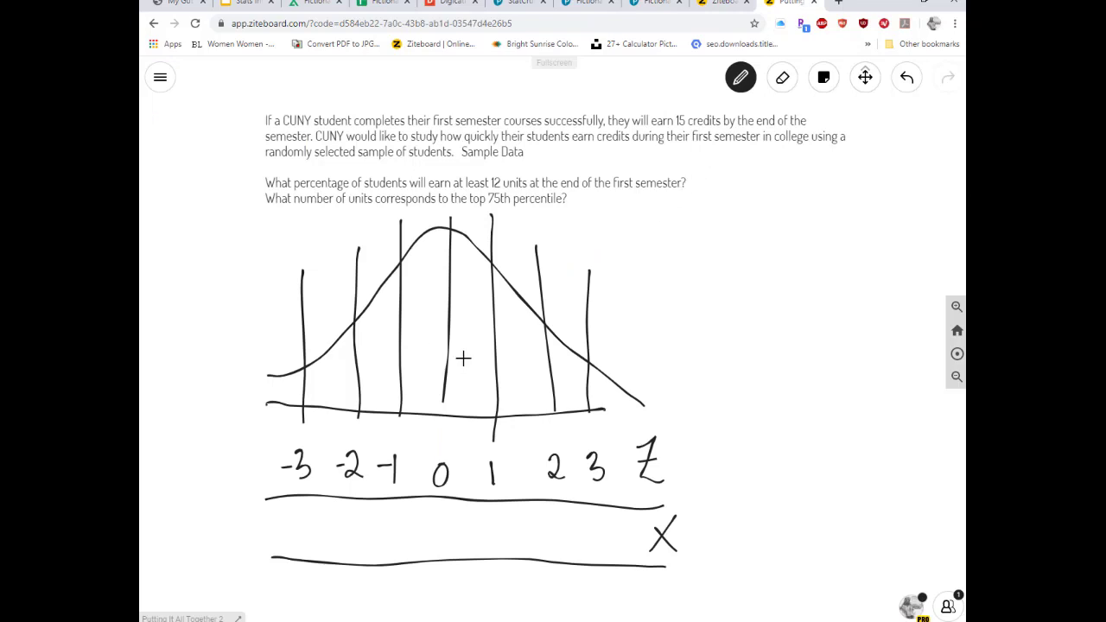
pyautogui.moveTo(665, 226); pyautogui.dragTo(667, 262)
pyautogui.moveTo(677, 235); pyautogui.dragTo(667, 258)
pyautogui.moveTo(668, 210)
pyautogui.mouseDown()
pyautogui.moveTo(684, 210)
pyautogui.moveTo(704, 235)
pyautogui.mouseUp()
pyautogui.moveTo(689, 248)
pyautogui.mouseDown()
pyautogui.moveTo(714, 261)
pyautogui.moveTo(734, 234)
pyautogui.moveTo(768, 244)
pyautogui.moveTo(771, 268)
pyautogui.mouseUp()
pyautogui.click(742, 259)
pyautogui.moveTo(770, 245); pyautogui.dragTo(780, 243)
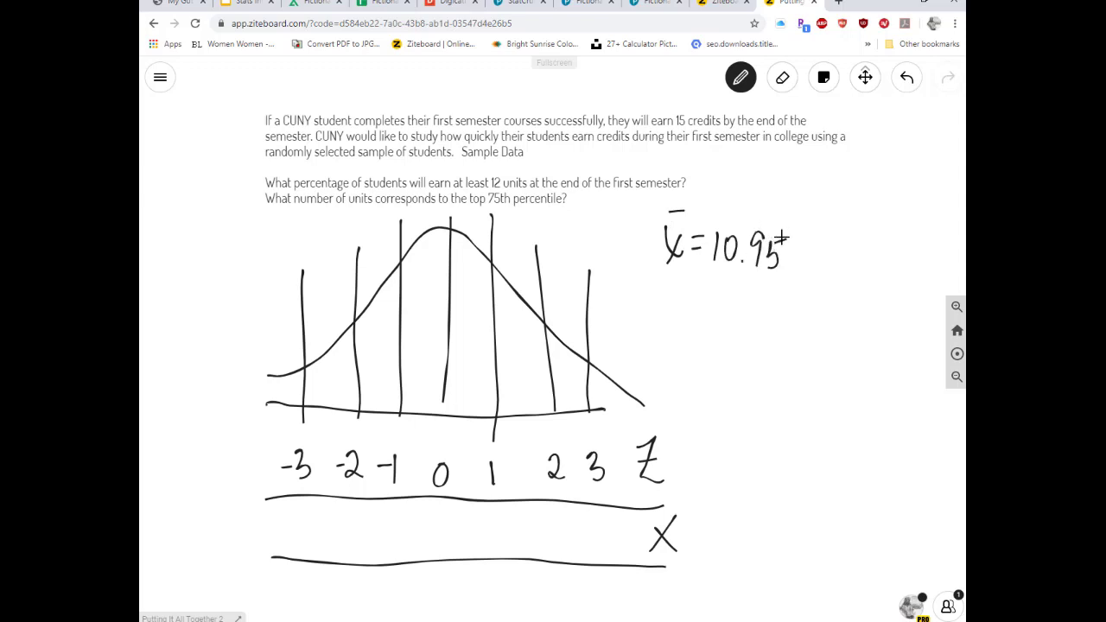
# Step: Bring the full summary statistics forward in StatCrunch again to recheck them
pyautogui.click(591, 4)
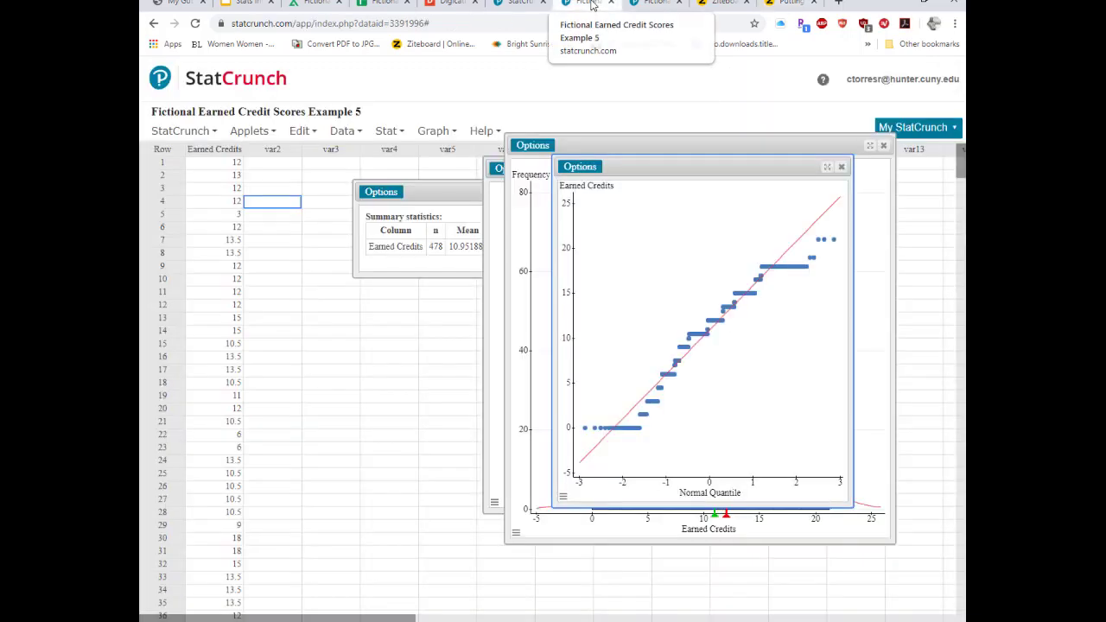
pyautogui.moveTo(444, 195); pyautogui.dragTo(355, 95)
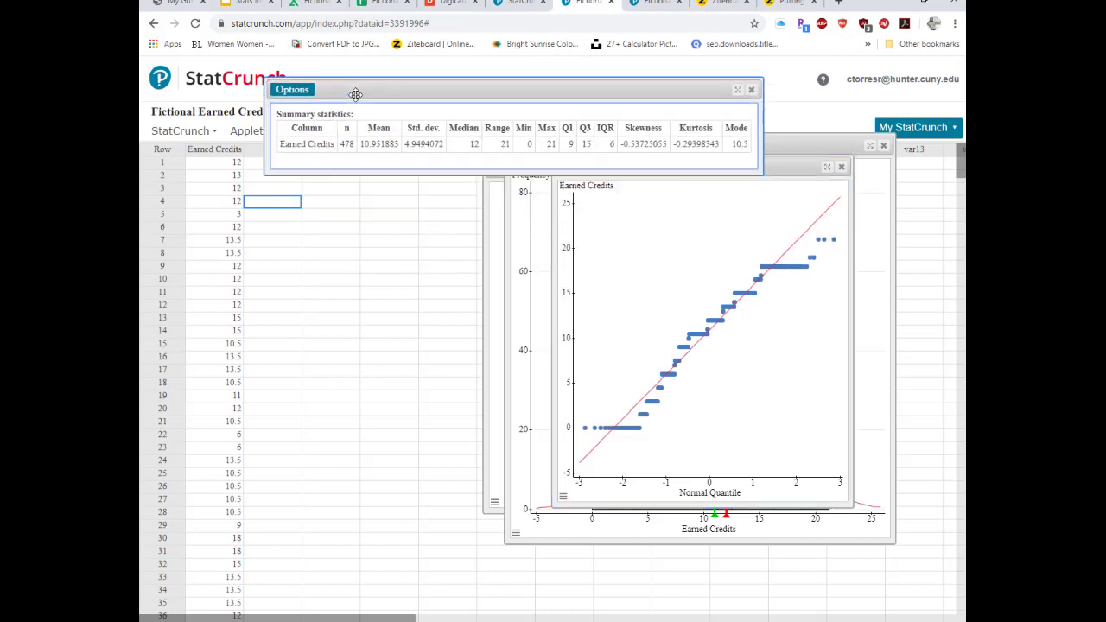
pyautogui.click(792, 5)
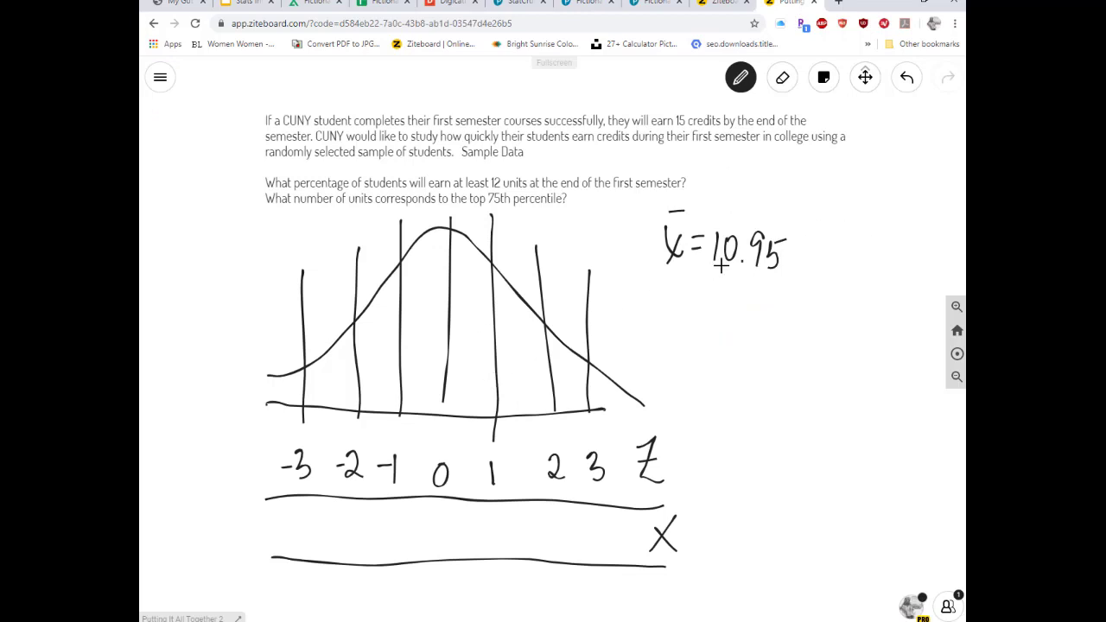
# Step: Write M = 12 and SD = 4.95 beside the mean, then set the pen colour to red
pyautogui.moveTo(832, 222)
pyautogui.mouseDown()
pyautogui.moveTo(864, 248)
pyautogui.moveTo(888, 246)
pyautogui.moveTo(910, 271)
pyautogui.mouseUp()
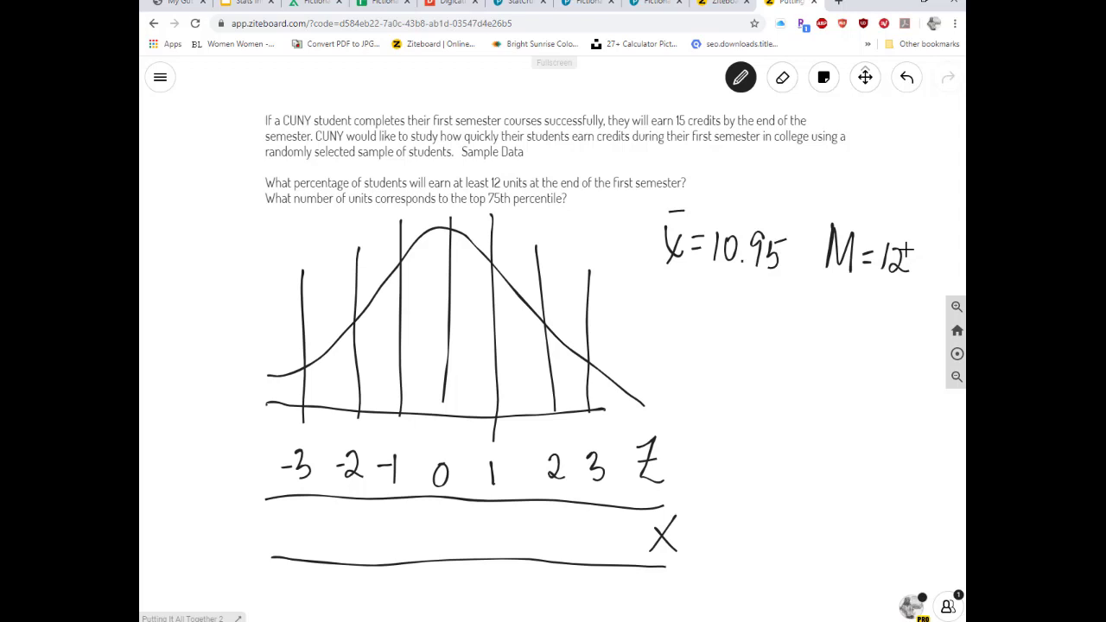
pyautogui.moveTo(663, 293)
pyautogui.mouseDown()
pyautogui.moveTo(656, 315)
pyautogui.moveTo(720, 315)
pyautogui.mouseUp()
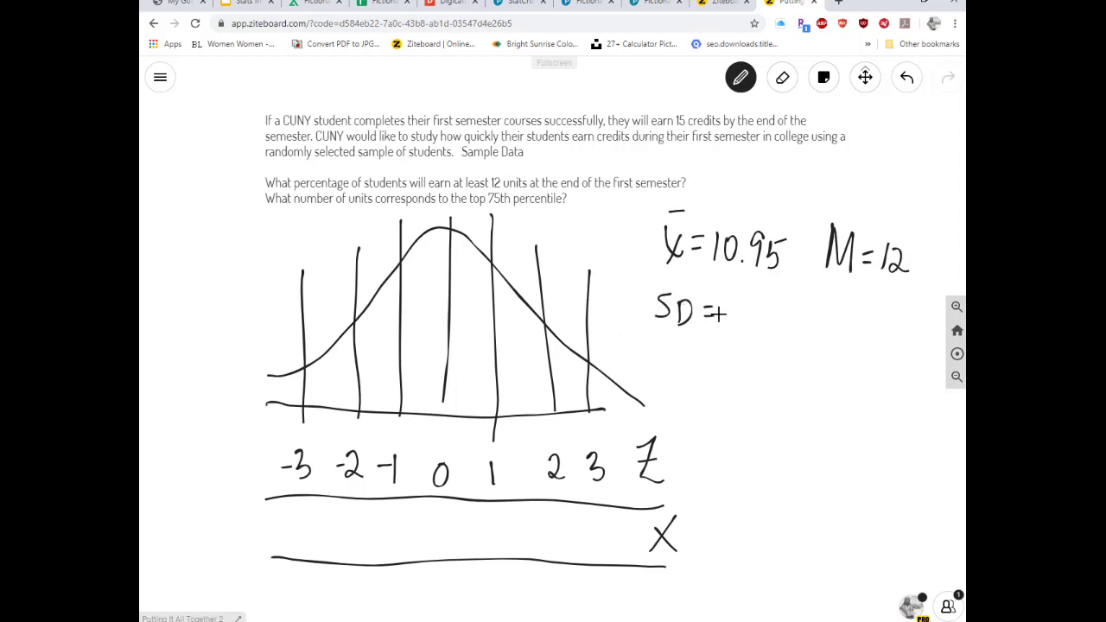
pyautogui.click(588, 4)
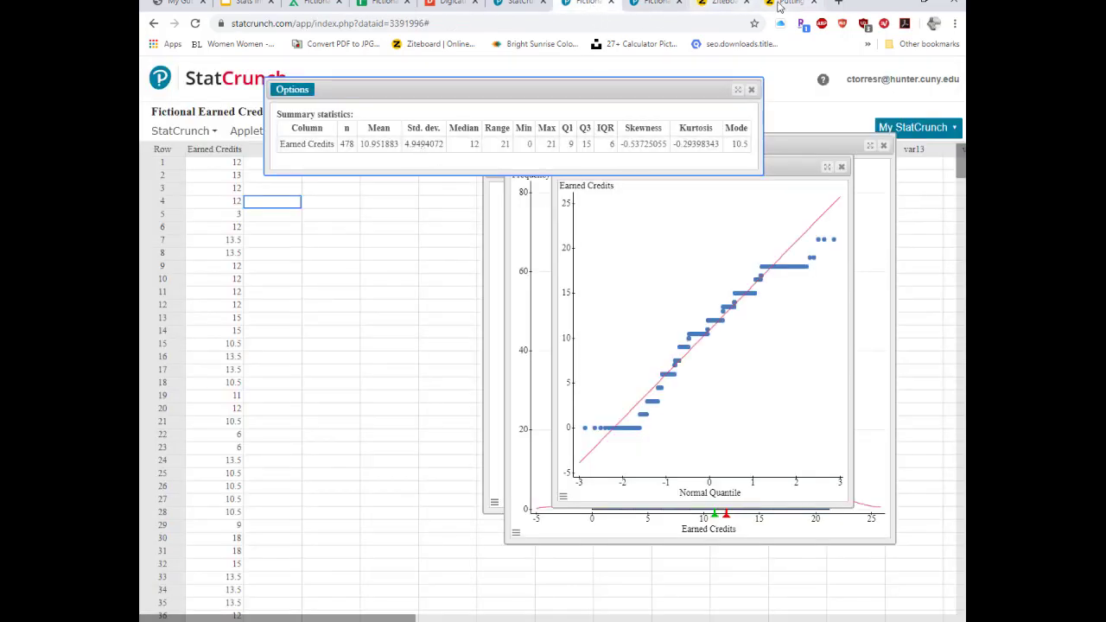
pyautogui.click(780, 4)
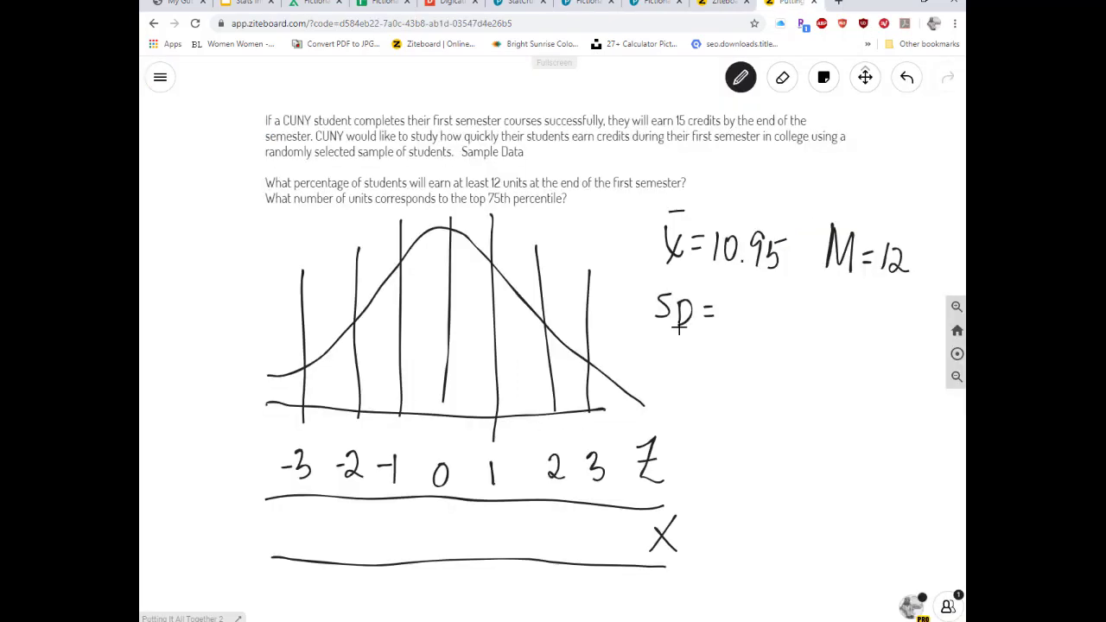
pyautogui.moveTo(736, 294)
pyautogui.mouseDown()
pyautogui.moveTo(749, 324)
pyautogui.moveTo(786, 306)
pyautogui.mouseUp()
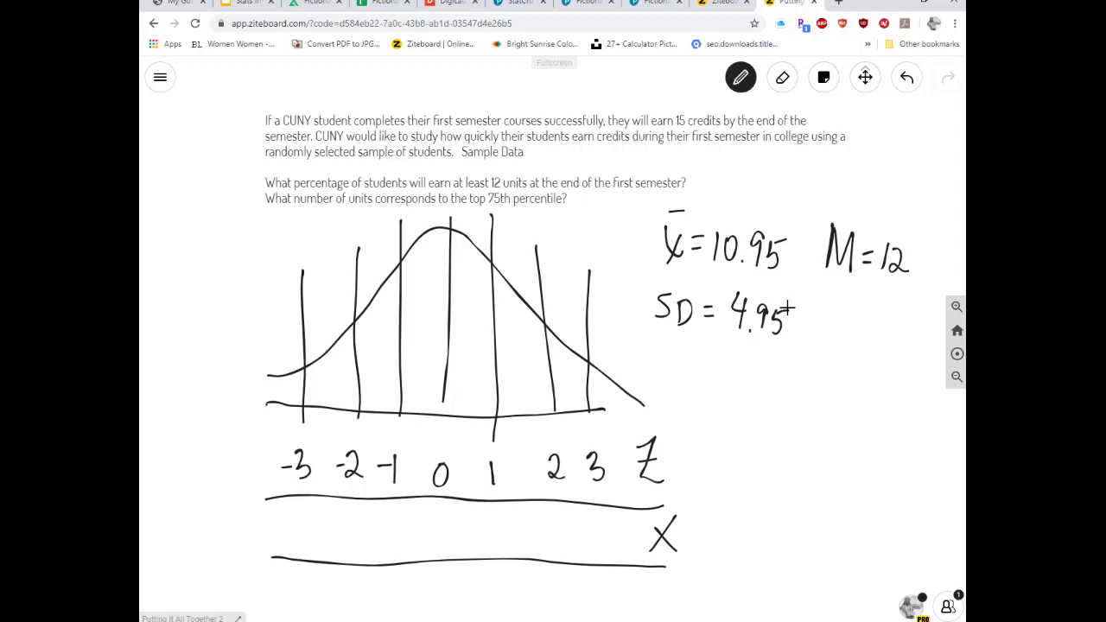
pyautogui.click(740, 77)
pyautogui.click(740, 211)
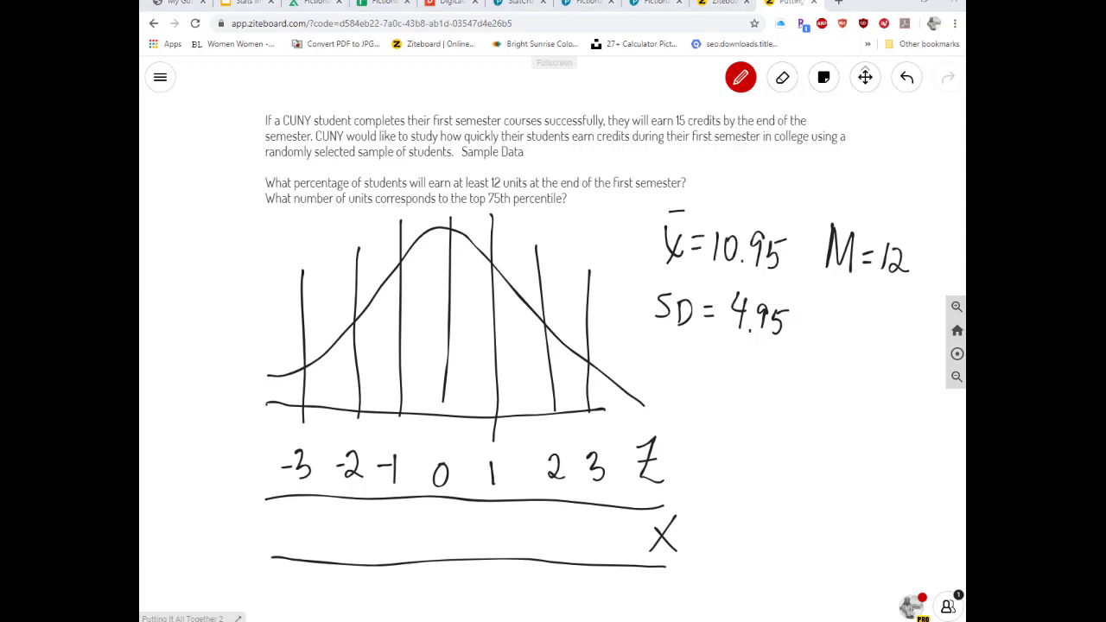
# Step: In a cleared Calculator, enter 10.95 followed by the plus operator
pyautogui.hotkey('alt', 'Tab')
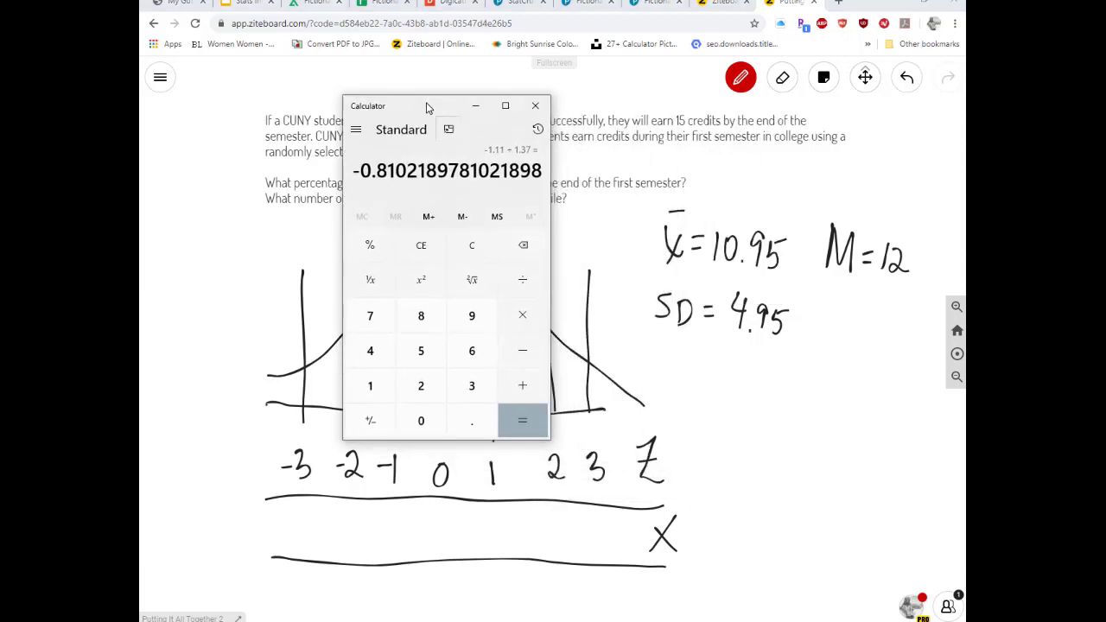
pyautogui.click(420, 249)
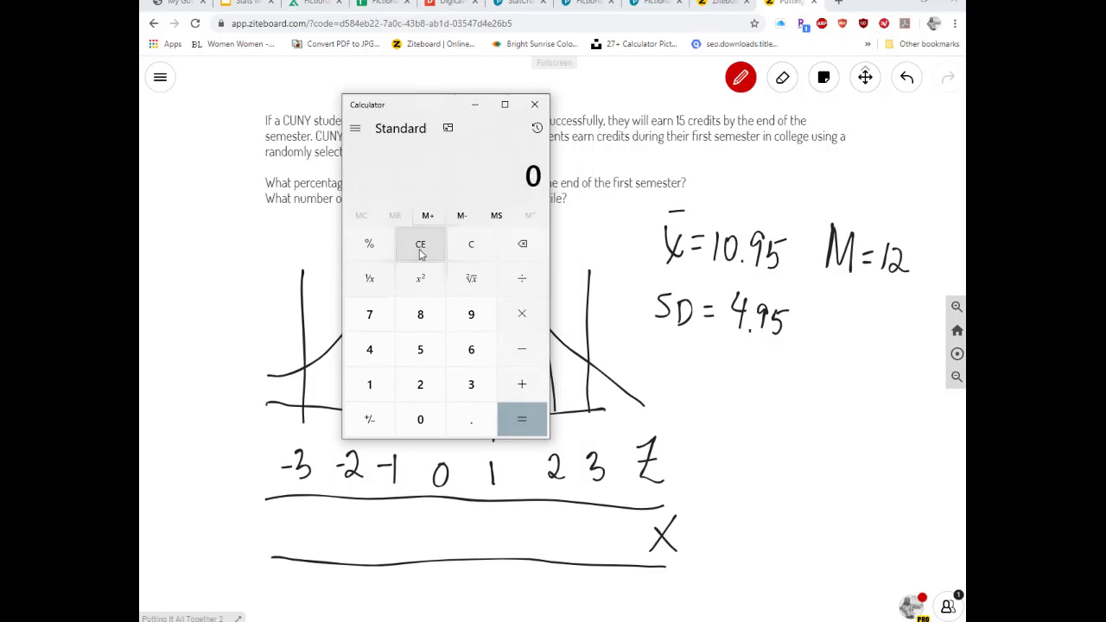
pyautogui.click(421, 250)
pyautogui.click(469, 251)
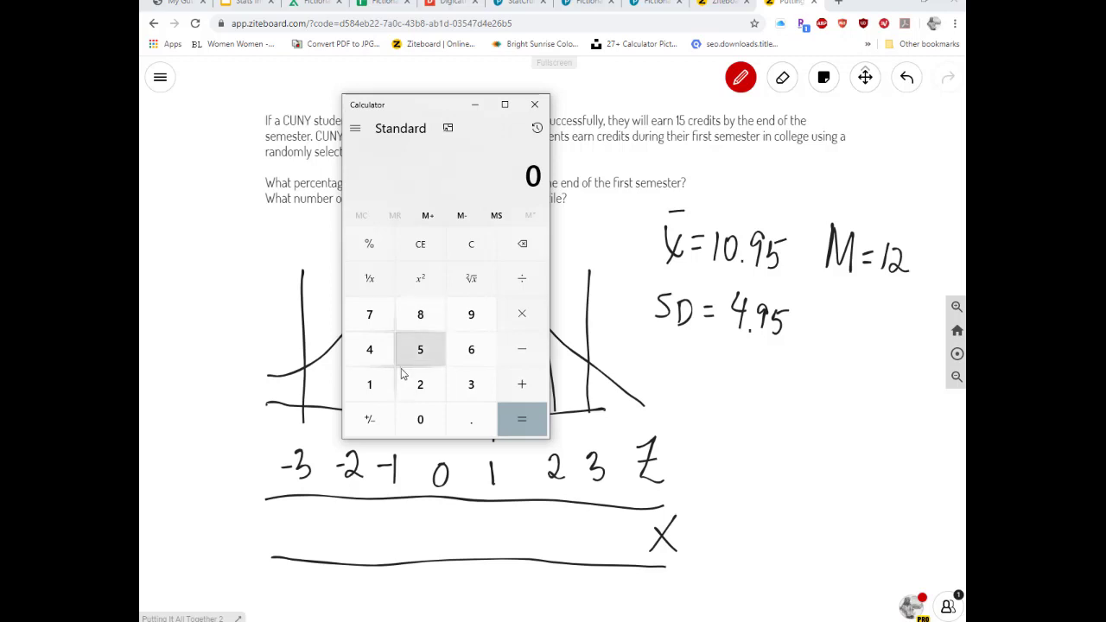
pyautogui.click(373, 386)
pyautogui.click(418, 418)
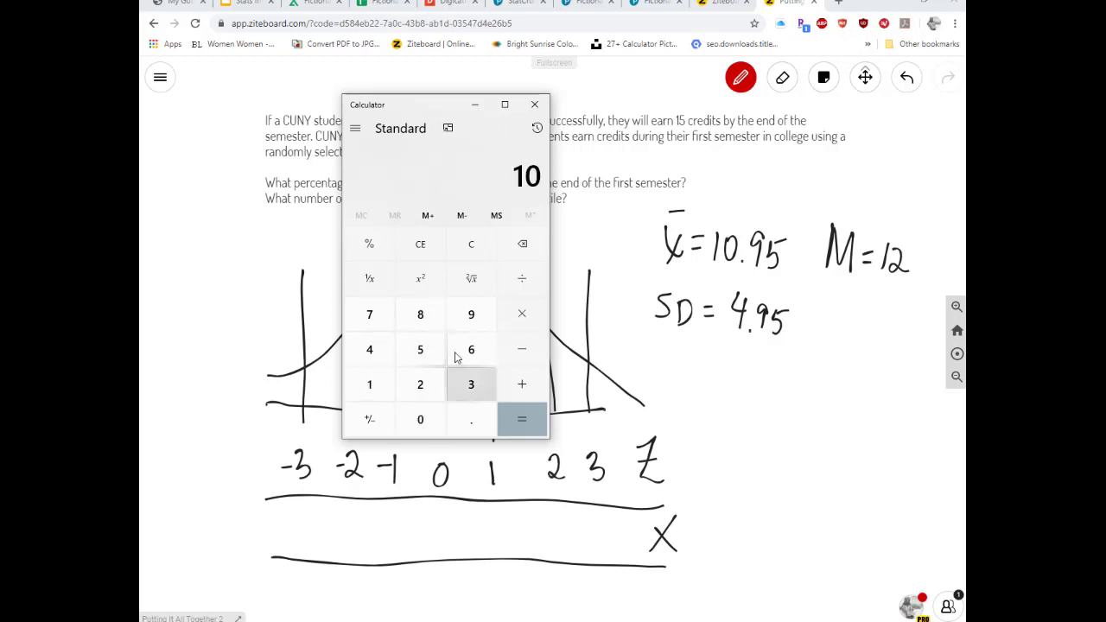
pyautogui.click(471, 420)
pyautogui.click(471, 319)
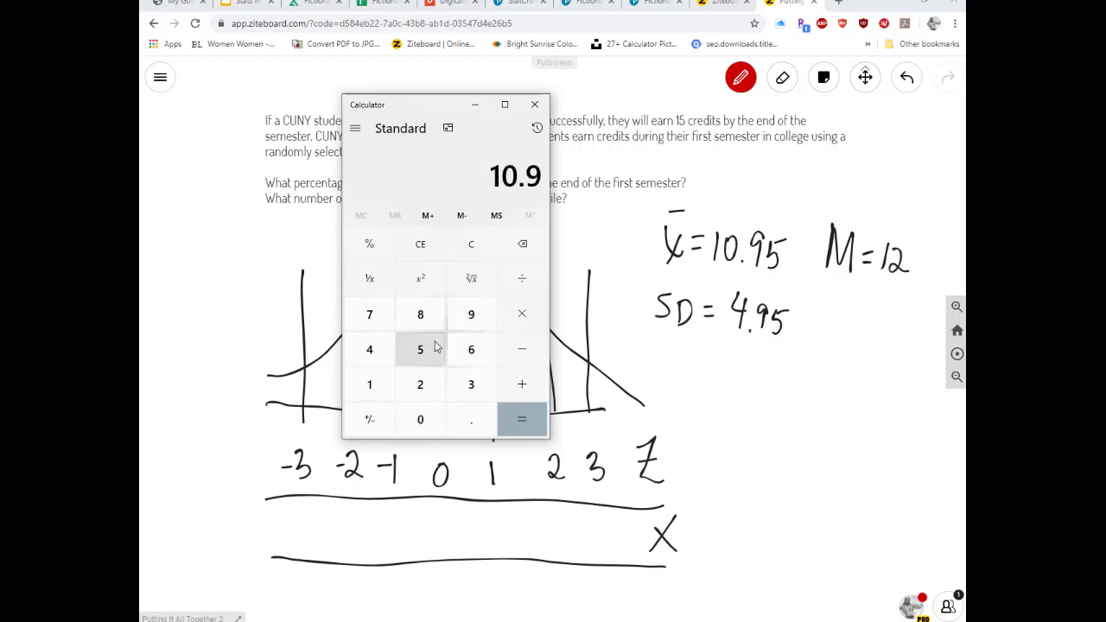
pyautogui.click(420, 349)
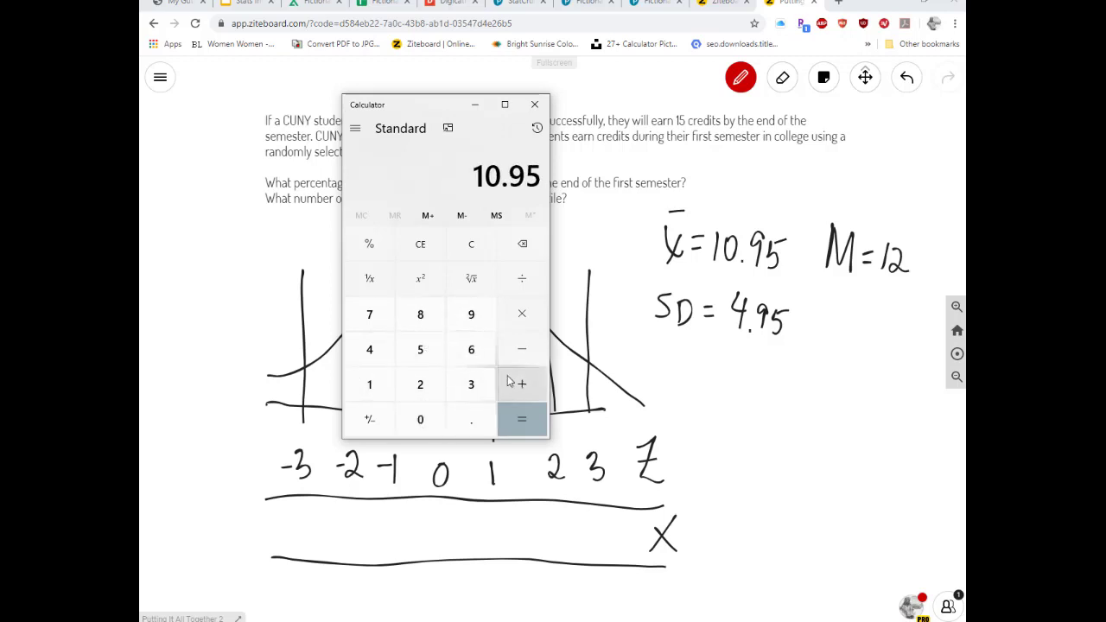
# Step: Add 4.95 to get 15.9 and minimize the Calculator
pyautogui.click(380, 353)
pyautogui.click(476, 420)
pyautogui.click(471, 314)
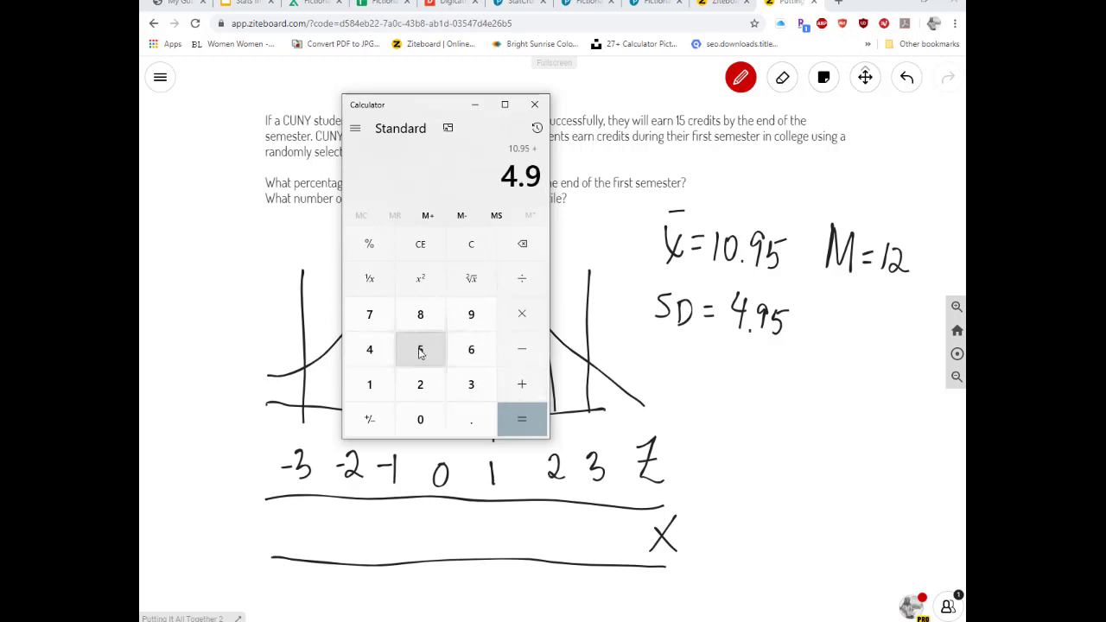
pyautogui.click(420, 349)
pyautogui.click(528, 415)
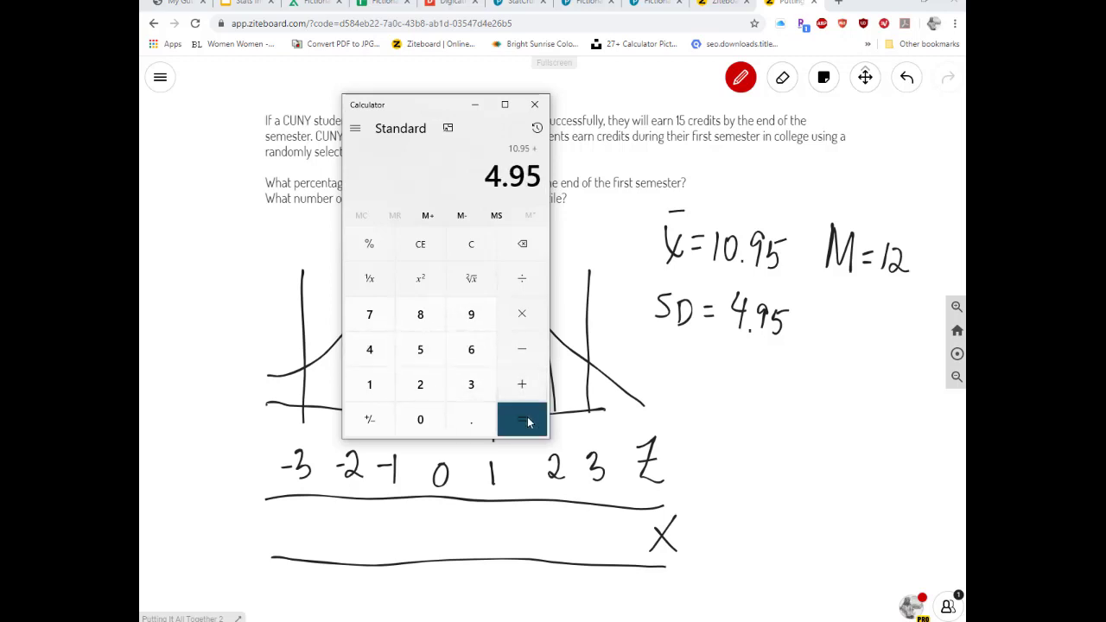
pyautogui.click(474, 105)
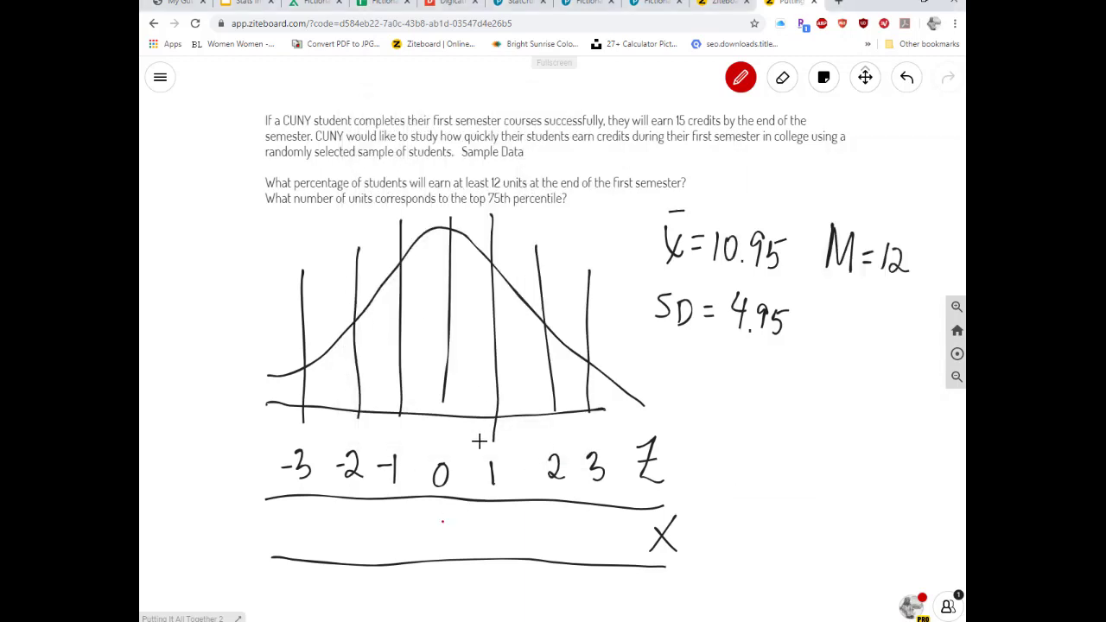
# Step: Write 10.95 and 15.9 under z=0 and z=1, and 4.95 above the SD arrow
pyautogui.moveTo(424, 516)
pyautogui.mouseDown()
pyautogui.moveTo(423, 538)
pyautogui.moveTo(434, 518)
pyautogui.moveTo(452, 538)
pyautogui.moveTo(469, 517)
pyautogui.mouseUp()
pyautogui.click(443, 520)
pyautogui.click(442, 531)
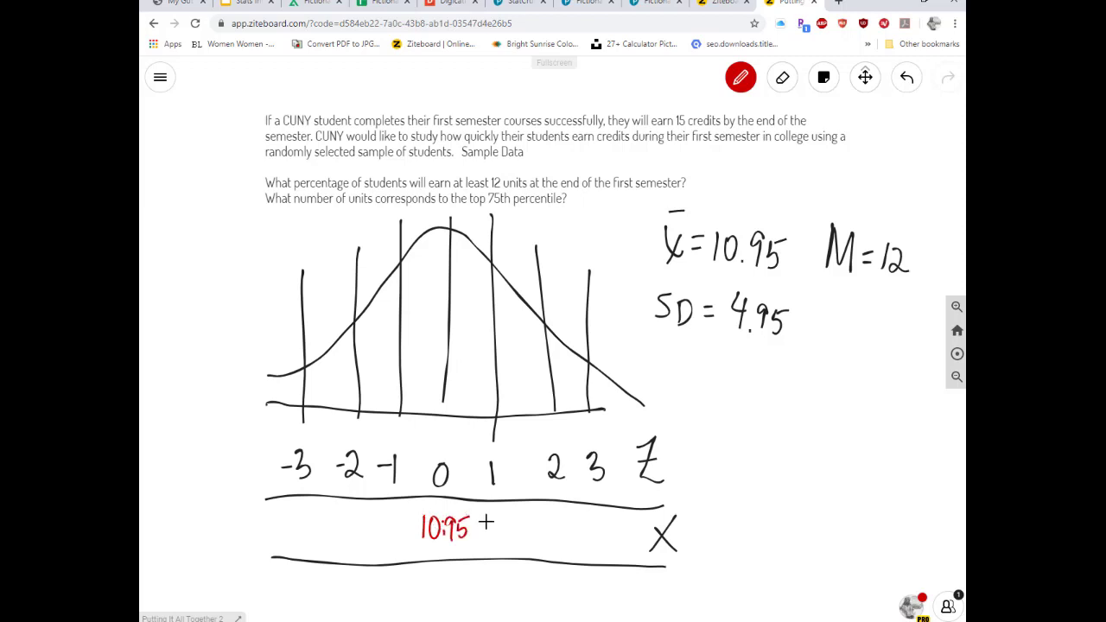
pyautogui.moveTo(488, 519)
pyautogui.mouseDown()
pyautogui.moveTo(488, 538)
pyautogui.moveTo(502, 518)
pyautogui.moveTo(519, 540)
pyautogui.mouseUp()
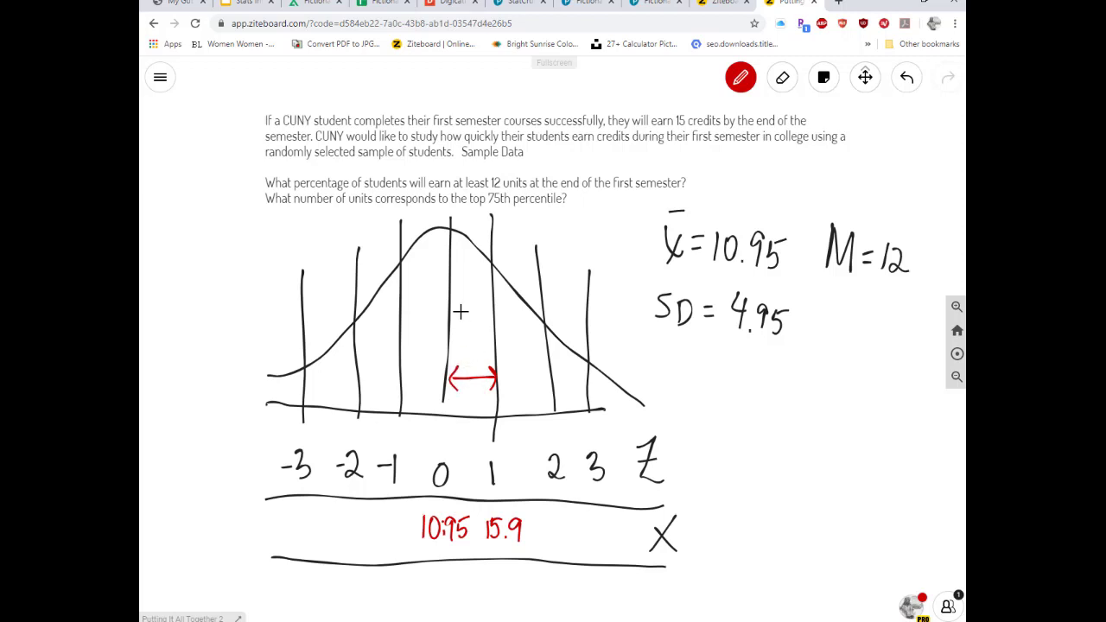
pyautogui.moveTo(458, 321)
pyautogui.mouseDown()
pyautogui.moveTo(464, 344)
pyautogui.moveTo(484, 344)
pyautogui.moveTo(489, 323)
pyautogui.mouseUp()
pyautogui.click(467, 348)
# Step: Compute 15.9 + 4.95 = 20.85 in Calculator and write 20.85 under z=2
pyautogui.hotkey('alt', 'Tab')
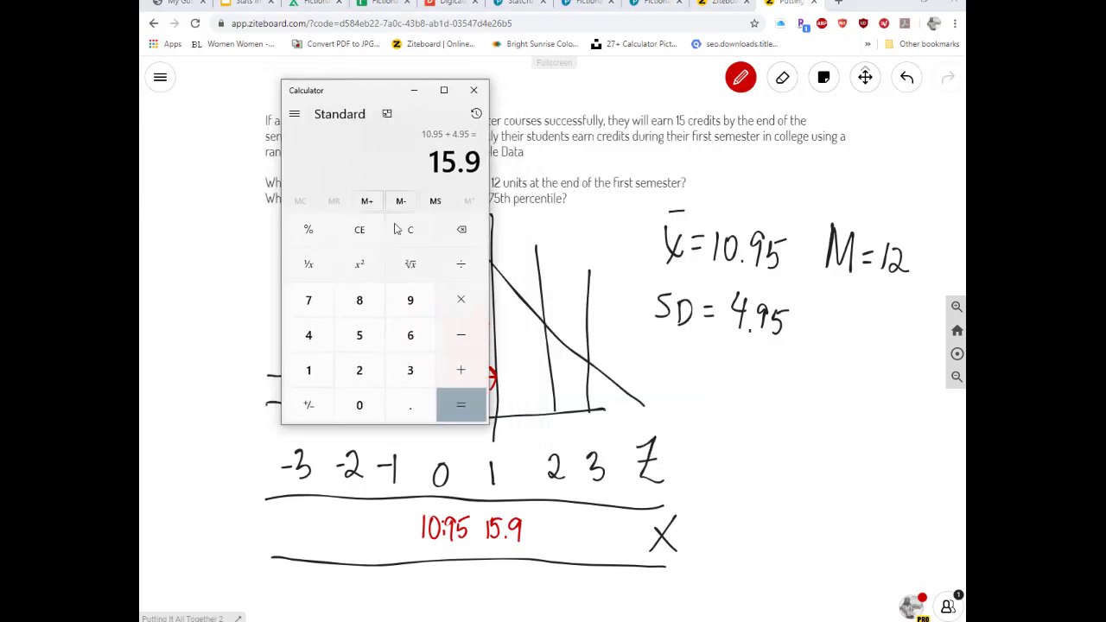
pyautogui.click(461, 376)
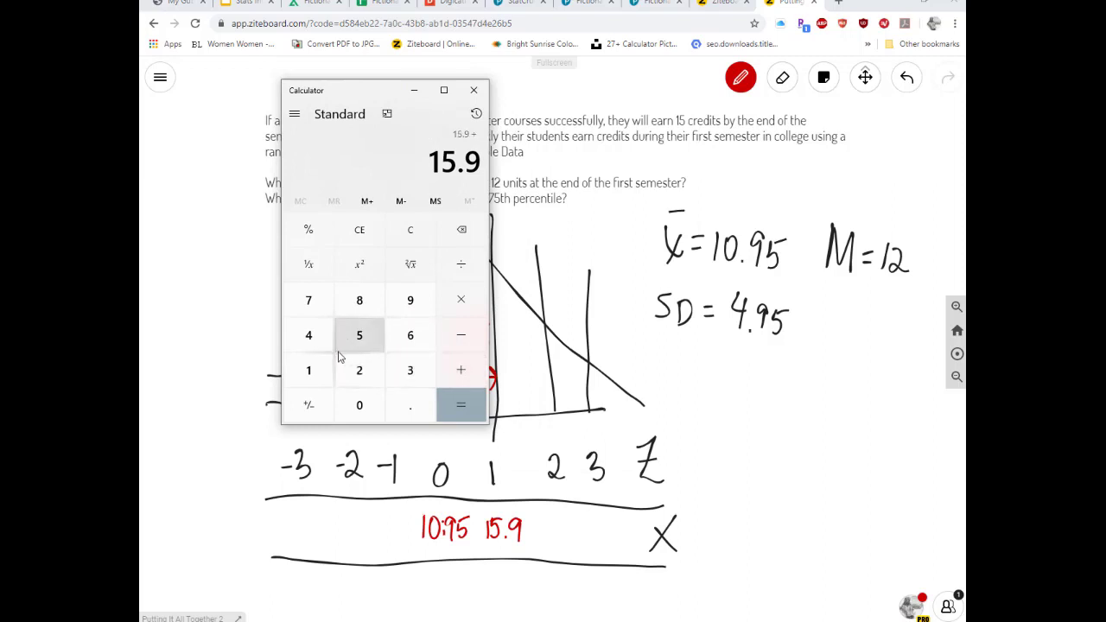
pyautogui.click(305, 331)
pyautogui.click(405, 406)
pyautogui.click(411, 300)
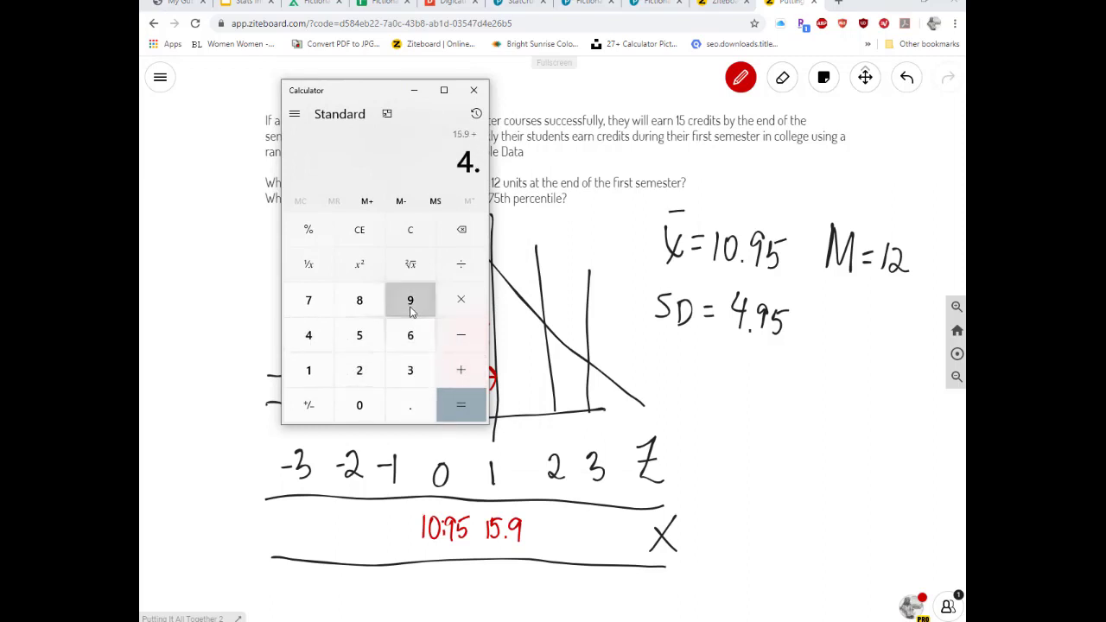
pyautogui.click(359, 336)
pyautogui.click(461, 404)
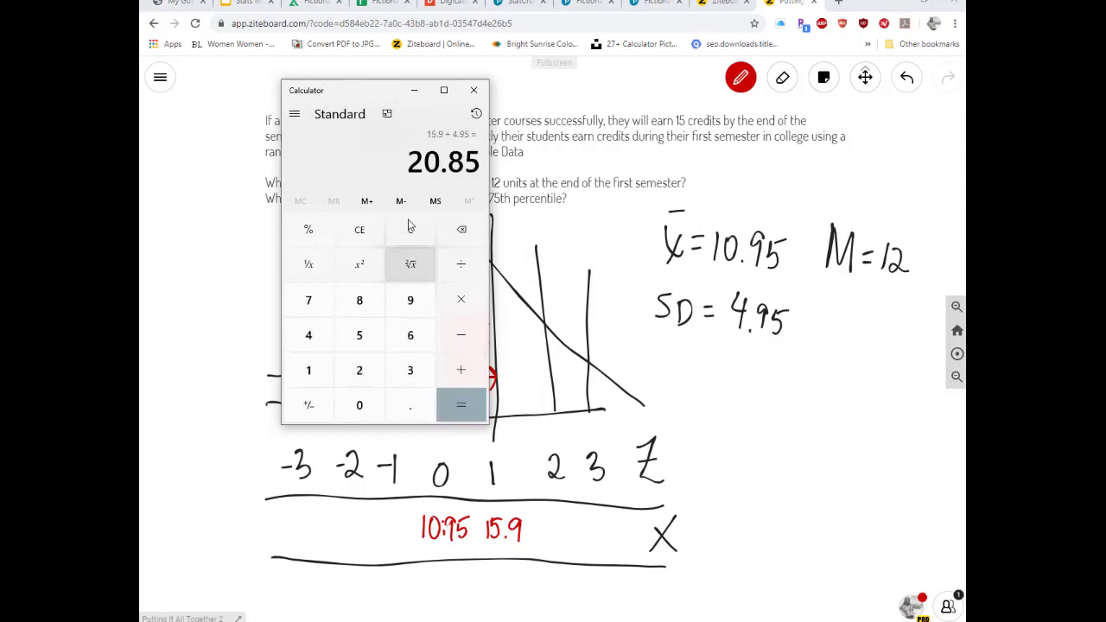
pyautogui.moveTo(369, 90); pyautogui.dragTo(920, 154)
pyautogui.click(962, 150)
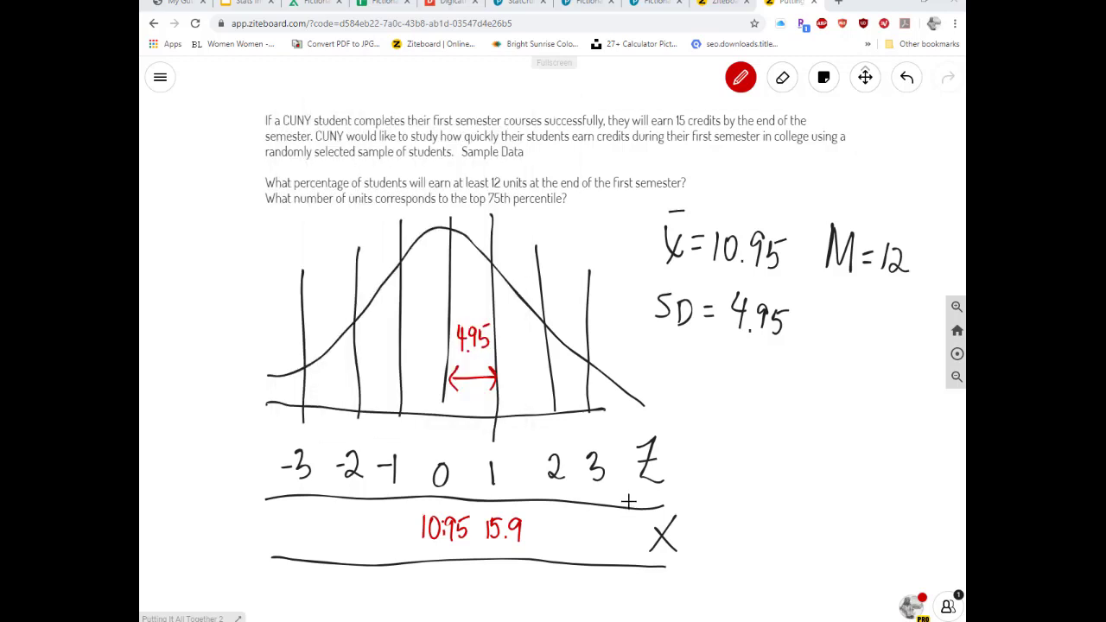
pyautogui.moveTo(541, 522)
pyautogui.mouseDown()
pyautogui.moveTo(553, 541)
pyautogui.moveTo(574, 521)
pyautogui.moveTo(579, 540)
pyautogui.moveTo(590, 519)
pyautogui.mouseUp()
pyautogui.click(564, 541)
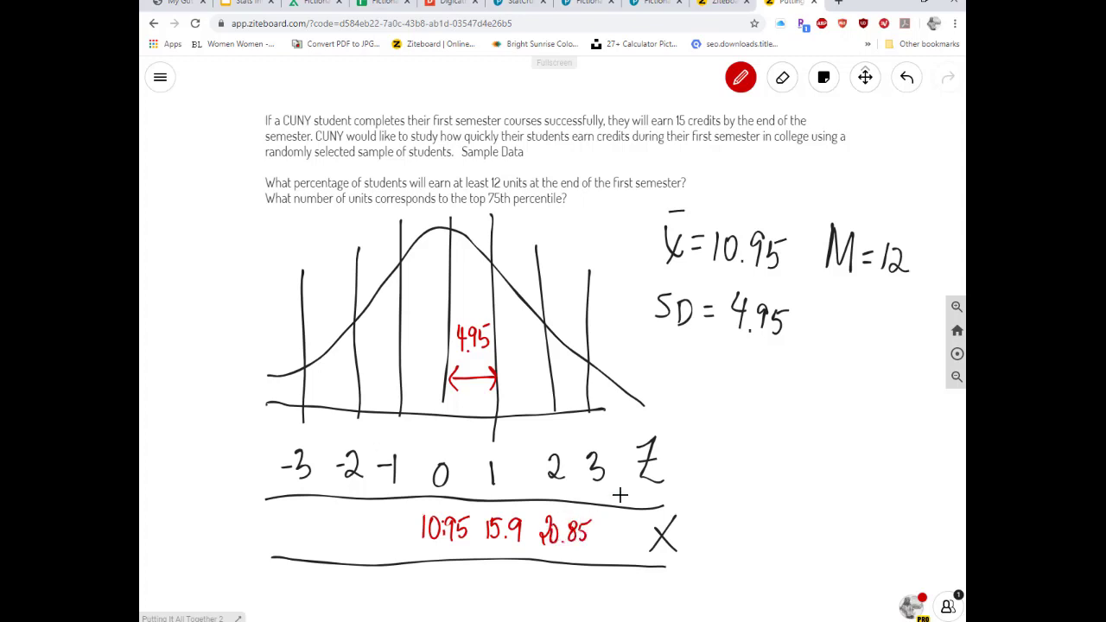
# Step: Compute 20.85 + 4.95 = 25.8 in Calculator and write 25.8 under z=3
pyautogui.hotkey('alt', 'Tab')
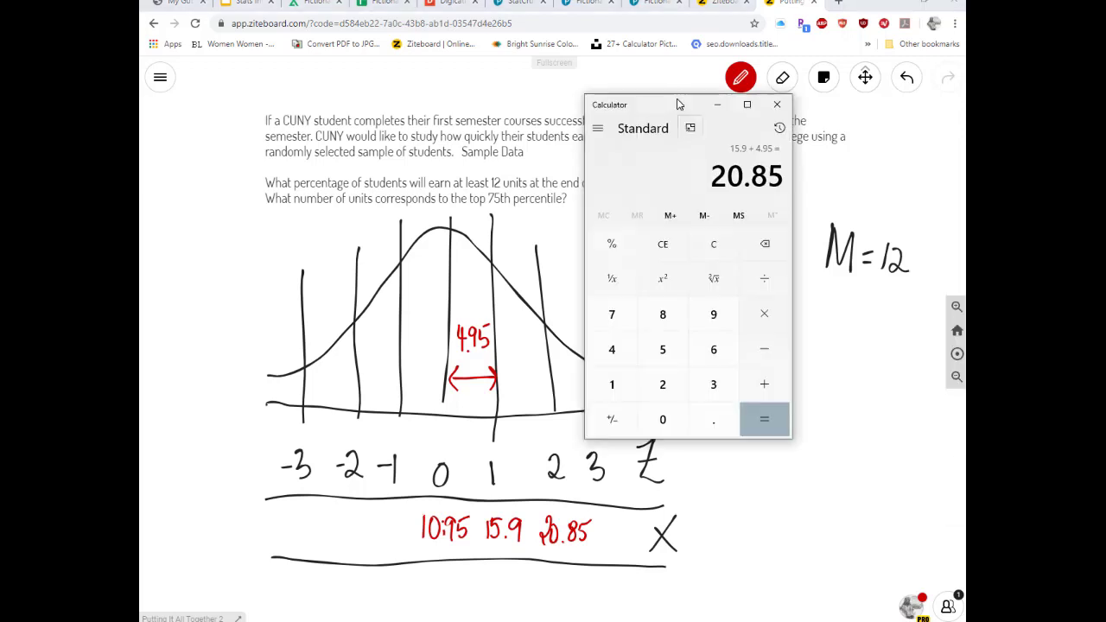
pyautogui.moveTo(679, 103); pyautogui.dragTo(521, 86)
pyautogui.click(619, 369)
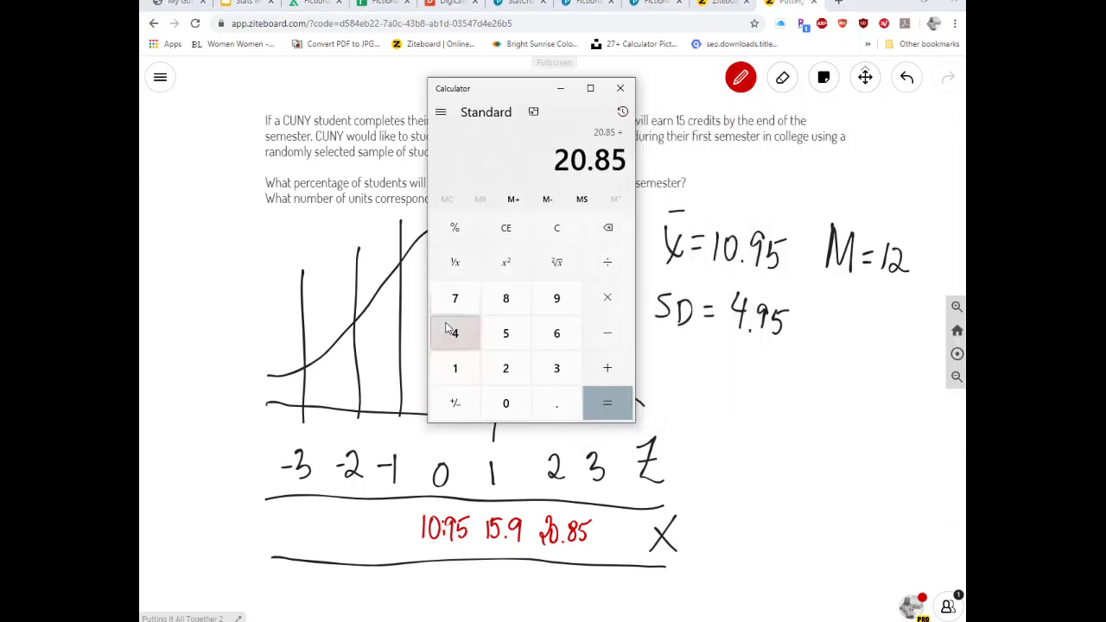
pyautogui.click(454, 333)
pyautogui.click(556, 403)
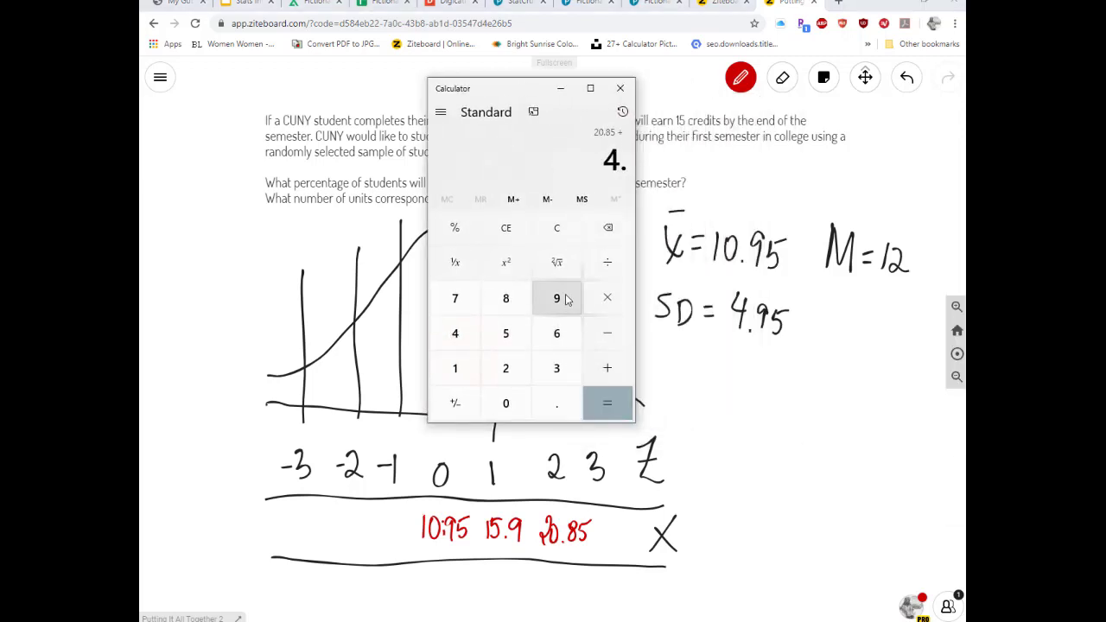
pyautogui.click(558, 300)
pyautogui.click(507, 335)
pyautogui.click(611, 408)
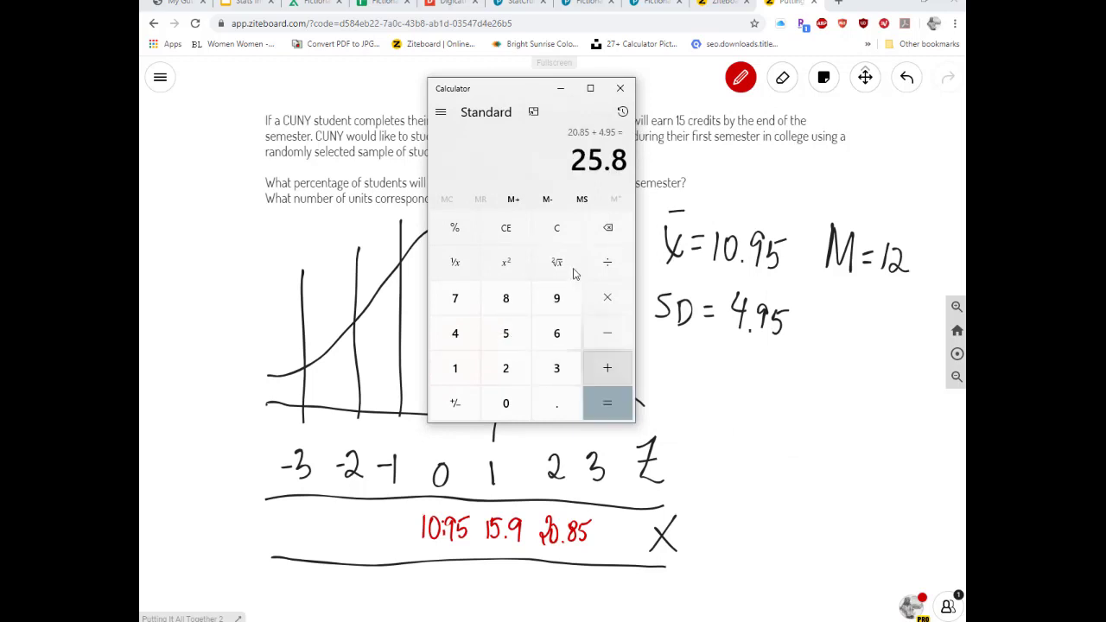
pyautogui.moveTo(514, 94); pyautogui.dragTo(760, 105)
pyautogui.hotkey('alt', 'Tab')
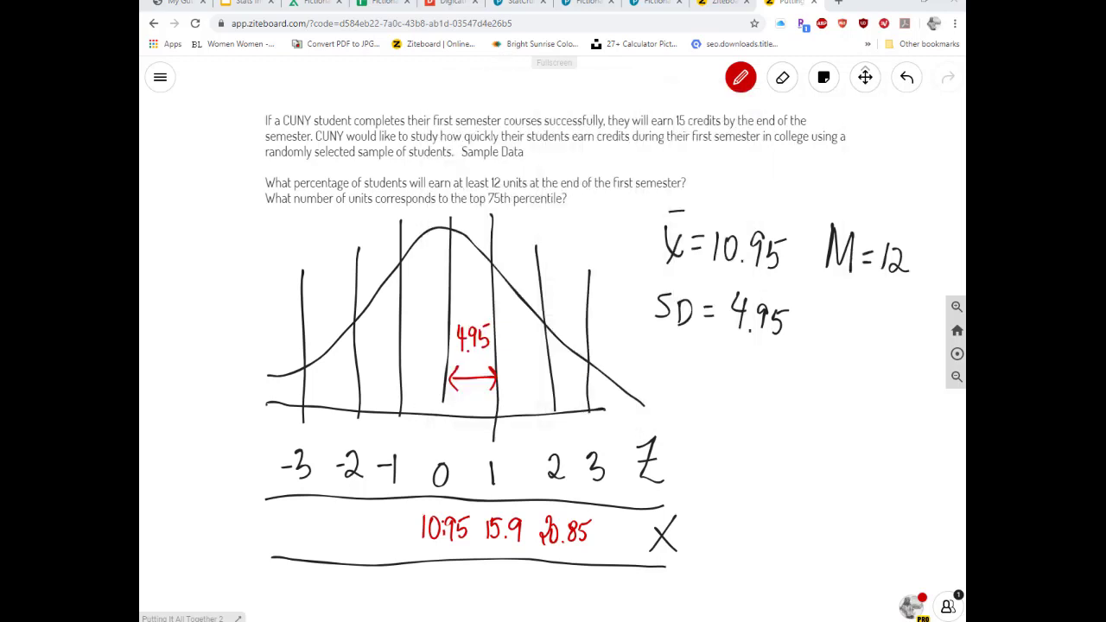
pyautogui.moveTo(594, 523)
pyautogui.mouseDown()
pyautogui.moveTo(610, 546)
pyautogui.moveTo(603, 540)
pyautogui.mouseUp()
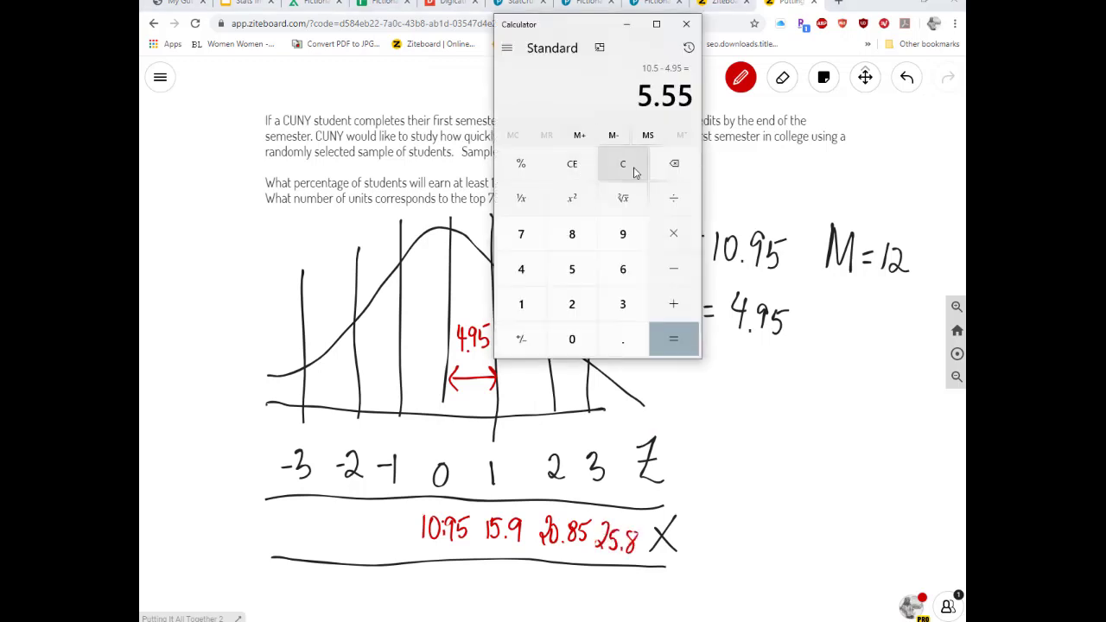
# Step: Clear the Calculator and enter 10.95 followed by the minus operator
pyautogui.click(624, 166)
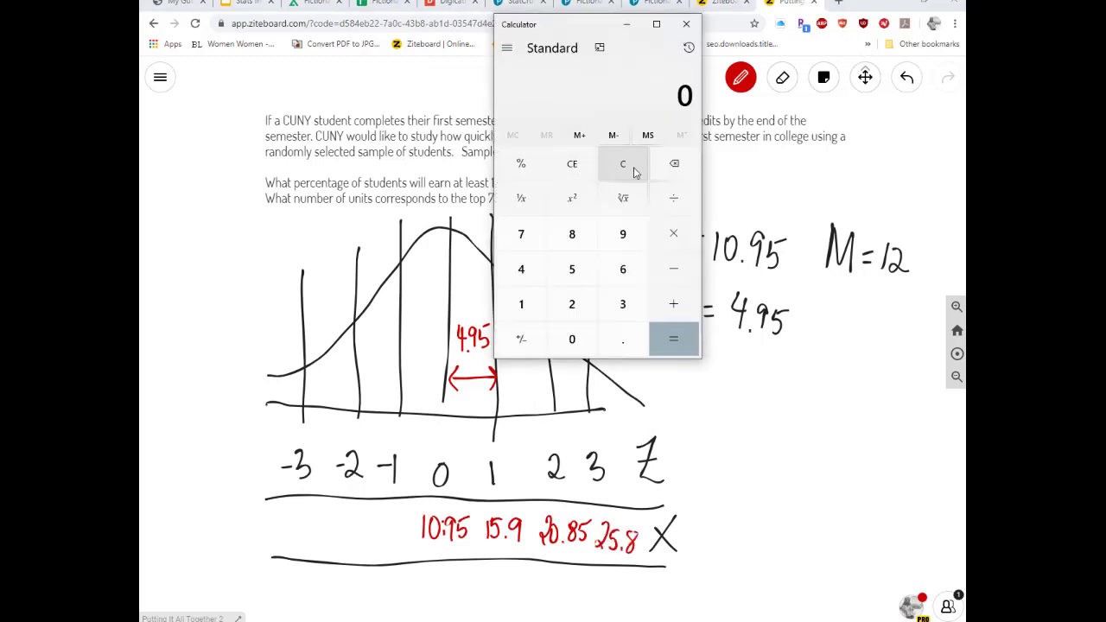
pyautogui.click(521, 312)
pyautogui.click(571, 340)
pyautogui.click(622, 341)
pyautogui.click(622, 235)
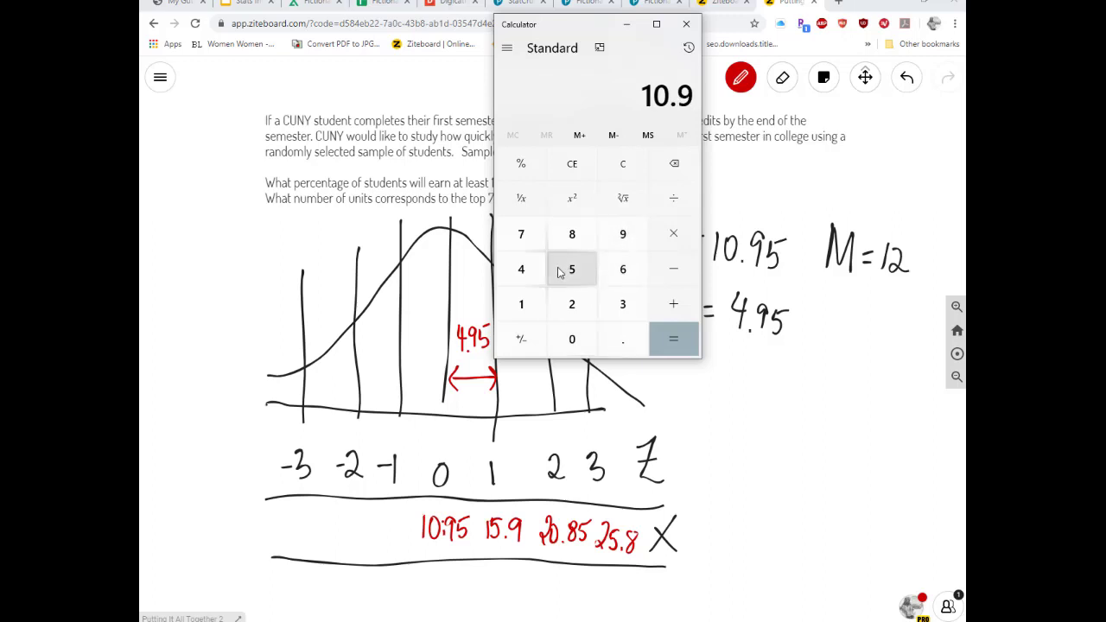
pyautogui.click(571, 270)
pyautogui.click(672, 272)
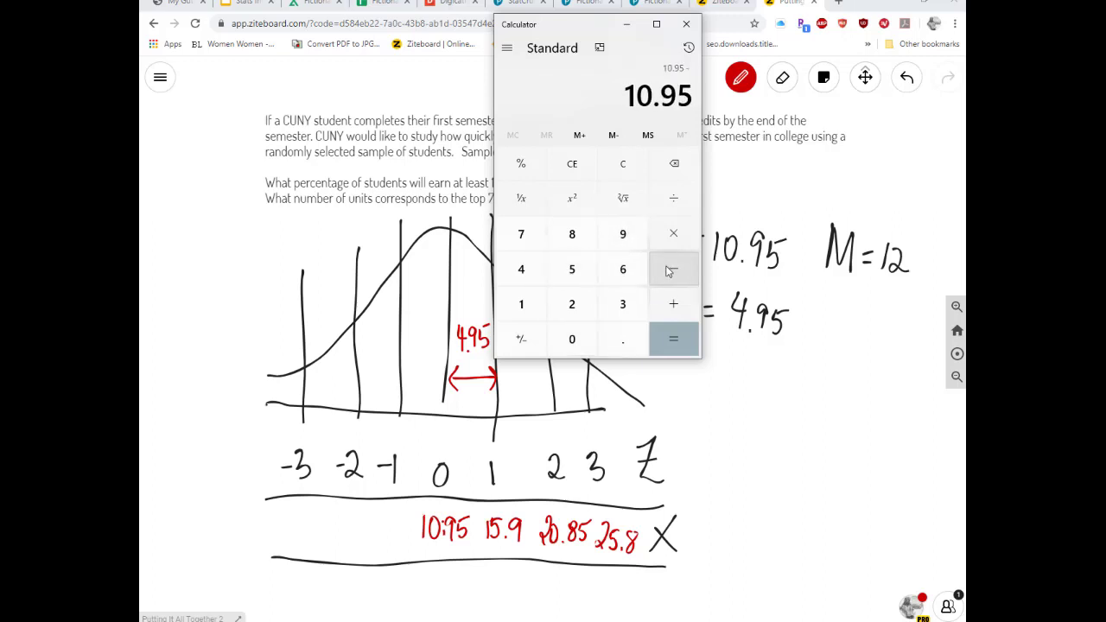
# Step: Subtract 4.95 to get 6 and write 6.0 under z=-1
pyautogui.click(521, 270)
pyautogui.click(623, 338)
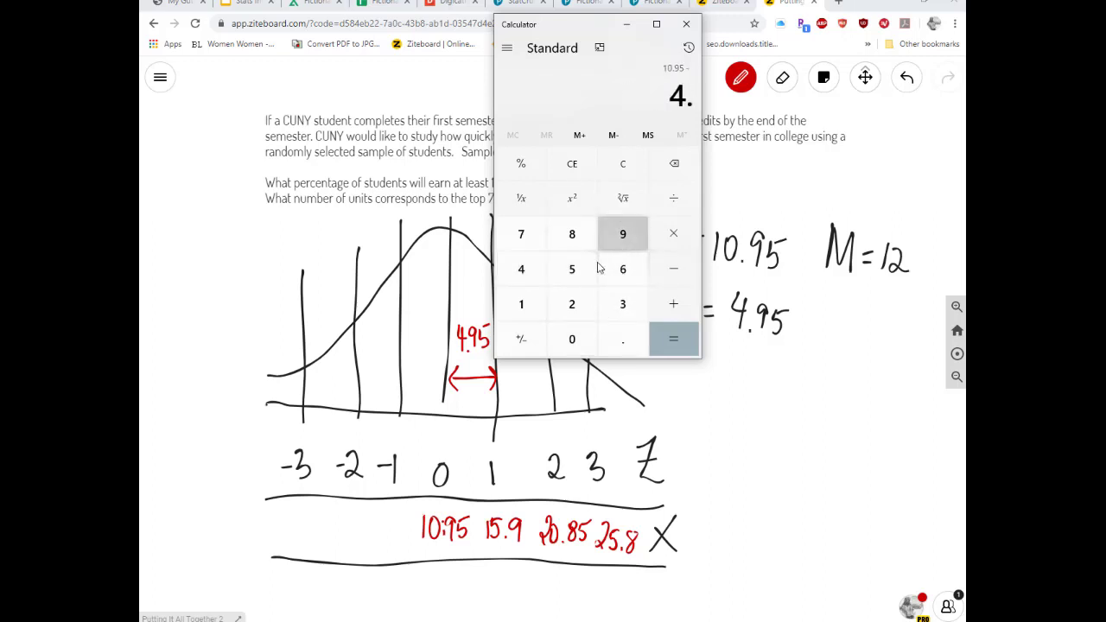
pyautogui.click(622, 234)
pyautogui.click(571, 269)
pyautogui.click(673, 339)
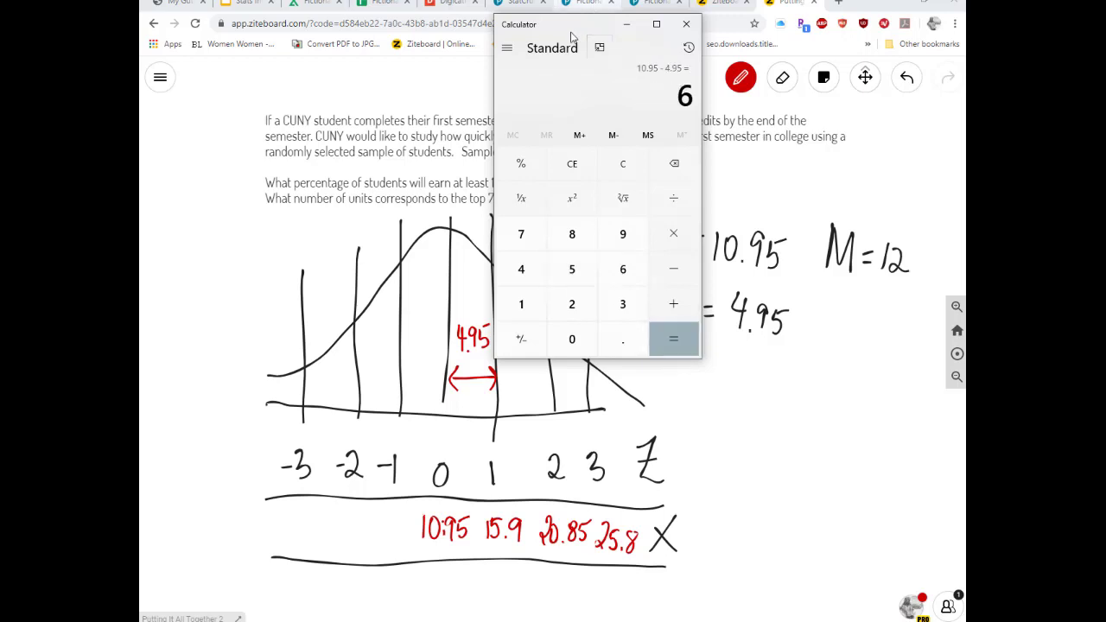
pyautogui.click(626, 24)
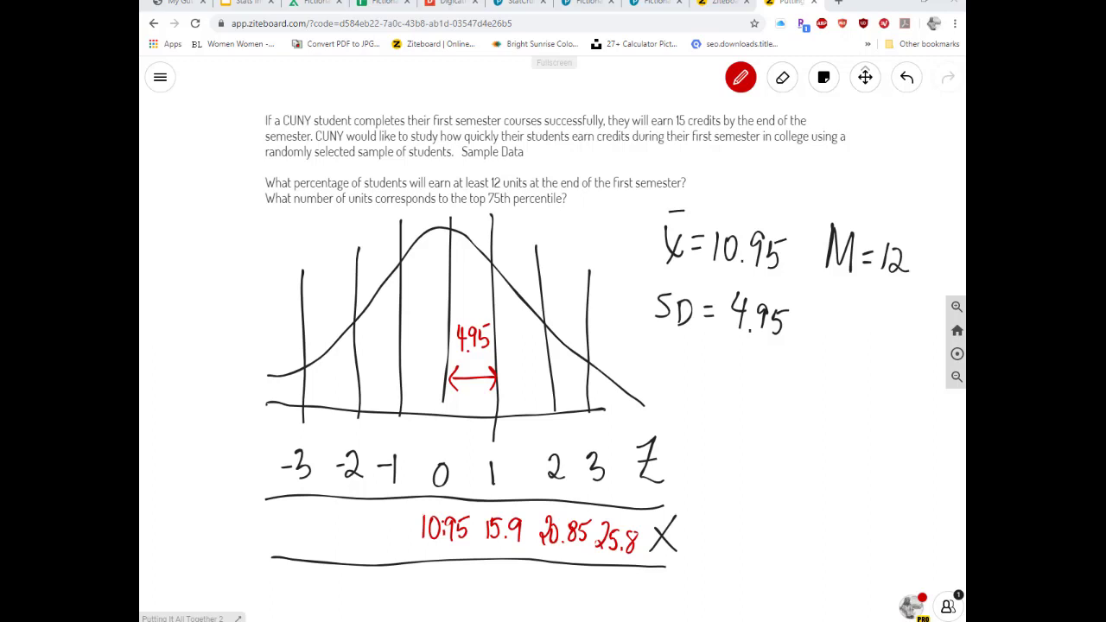
pyautogui.moveTo(379, 510)
pyautogui.mouseDown()
pyautogui.moveTo(377, 545)
pyautogui.moveTo(402, 524)
pyautogui.mouseUp()
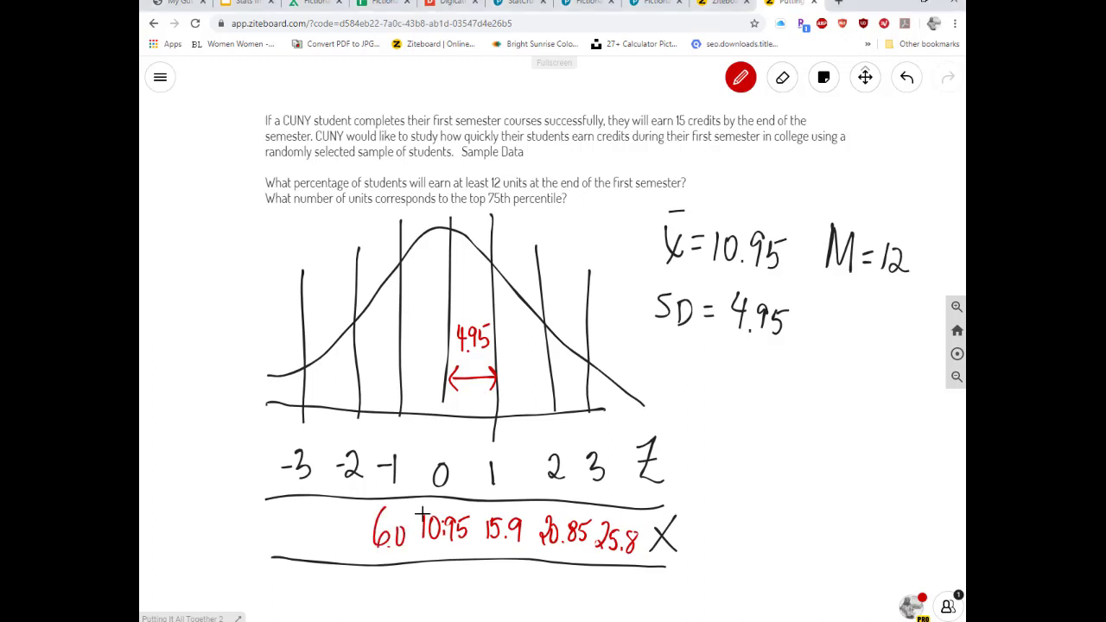
# Step: Compute 6 − 4.95 = 1.05 and write 1.05 left of 6.0
pyautogui.hotkey('alt', 'Tab')
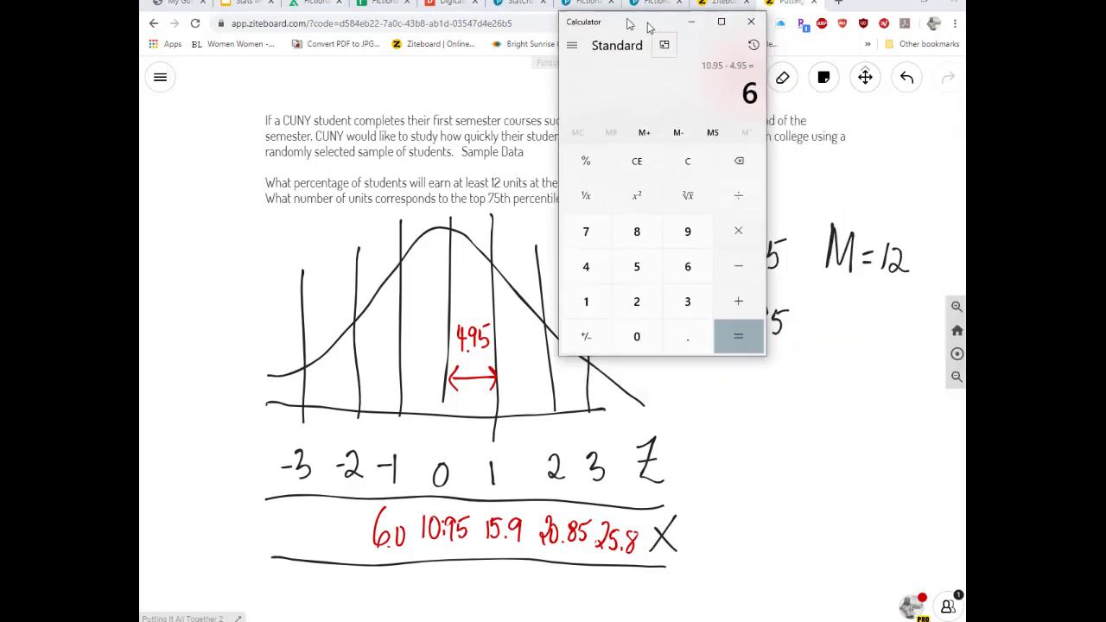
pyautogui.click(663, 275)
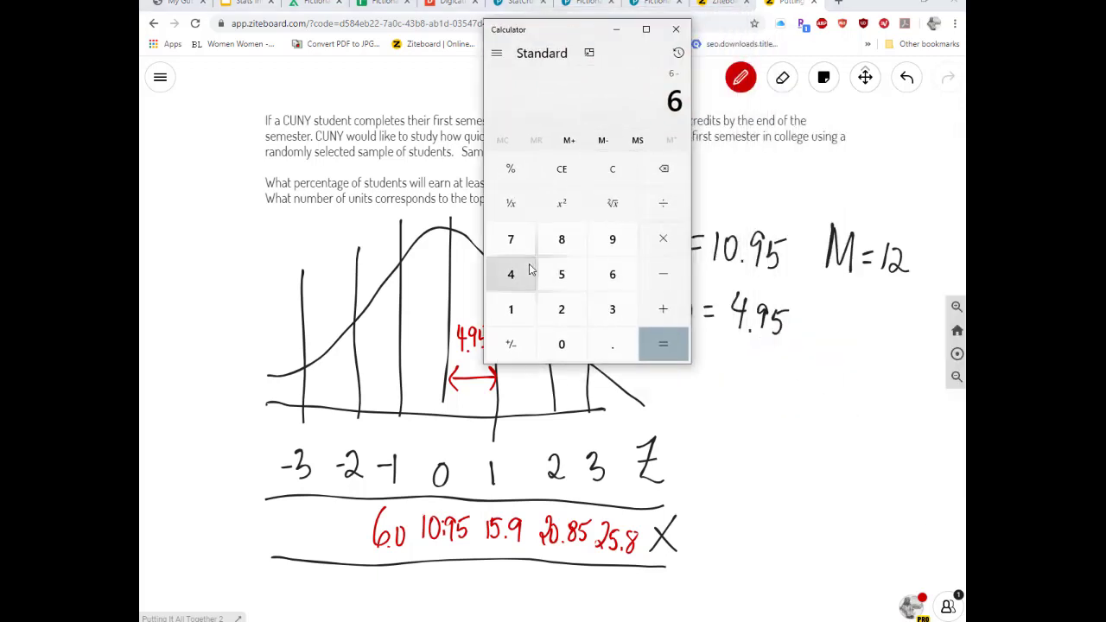
pyautogui.click(511, 274)
pyautogui.click(611, 344)
pyautogui.click(613, 251)
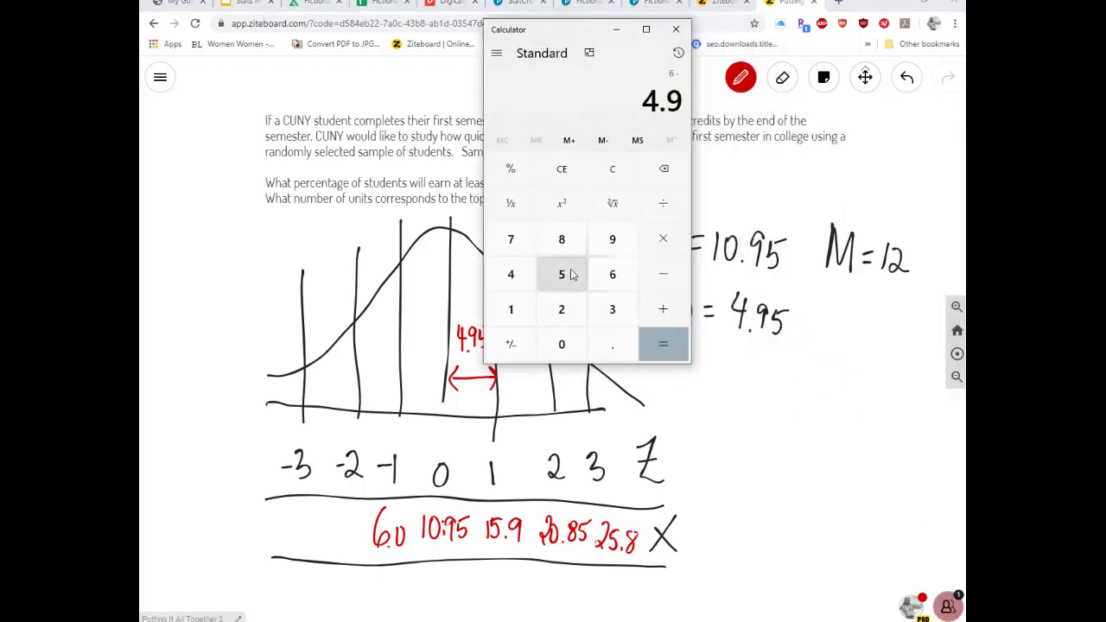
pyautogui.click(561, 274)
pyautogui.click(662, 343)
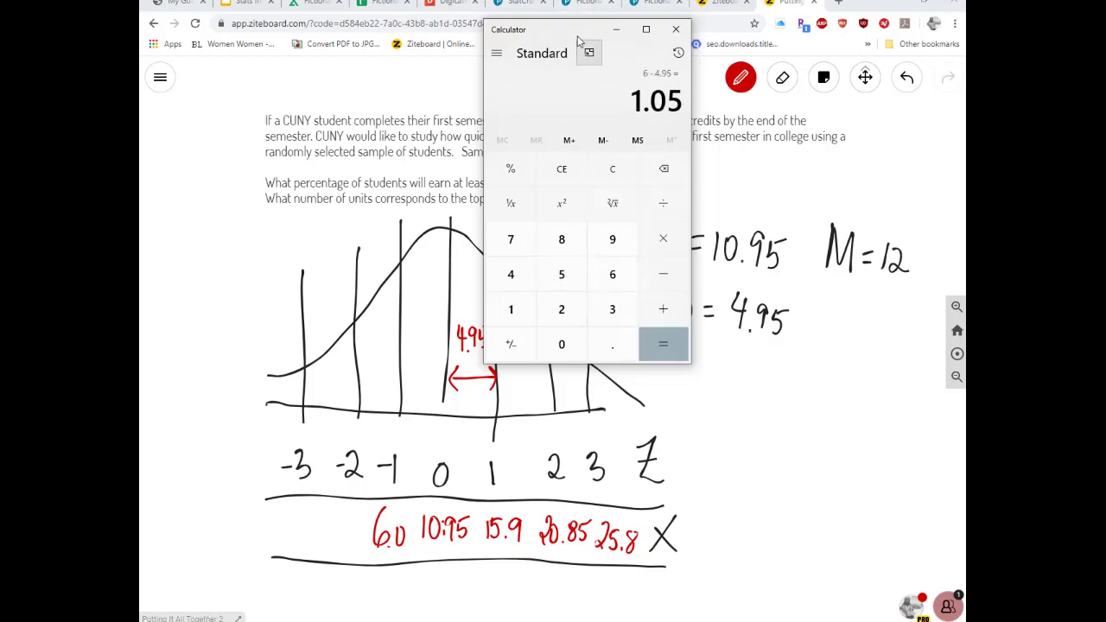
pyautogui.click(616, 29)
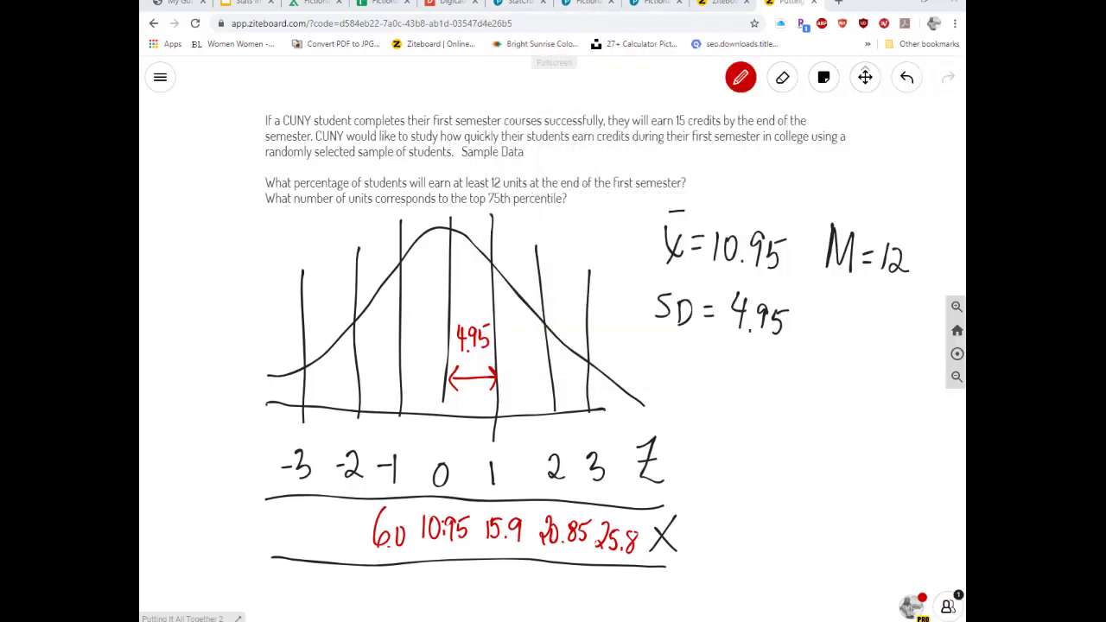
pyautogui.moveTo(318, 513)
pyautogui.mouseDown()
pyautogui.moveTo(319, 539)
pyautogui.moveTo(336, 518)
pyautogui.moveTo(354, 528)
pyautogui.moveTo(343, 539)
pyautogui.mouseUp()
pyautogui.click(326, 537)
pyautogui.moveTo(346, 514); pyautogui.dragTo(357, 512)
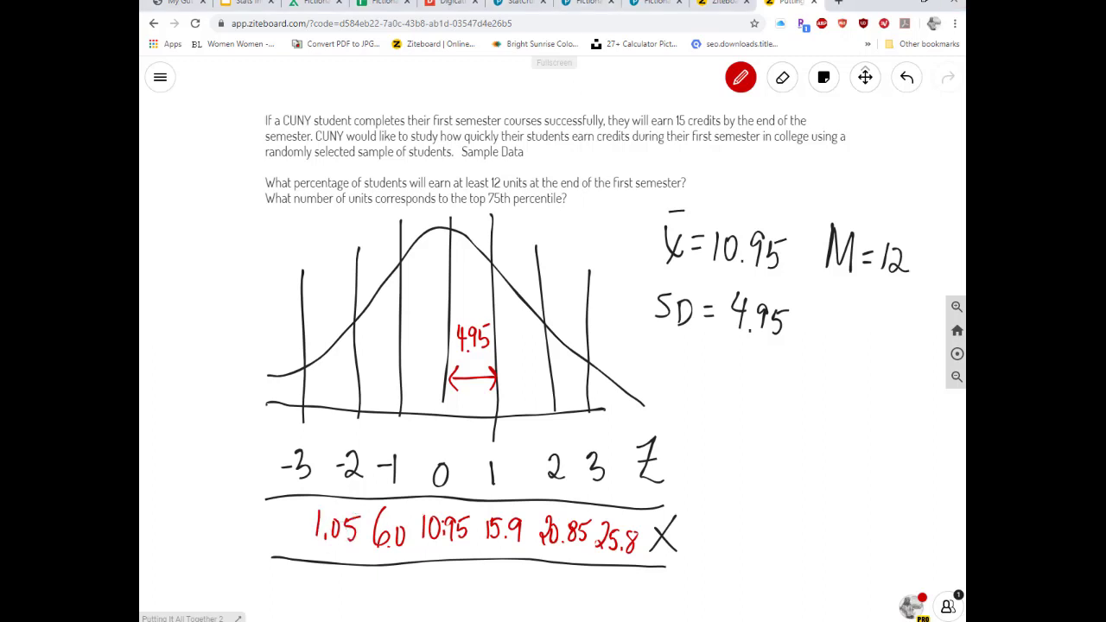
# Step: Compute 1.05 − 4.95 = -3.9 and write -3.9 left of 1.05
pyautogui.hotkey('alt', 'Tab')
pyautogui.hotkey('alt', 'Tab')
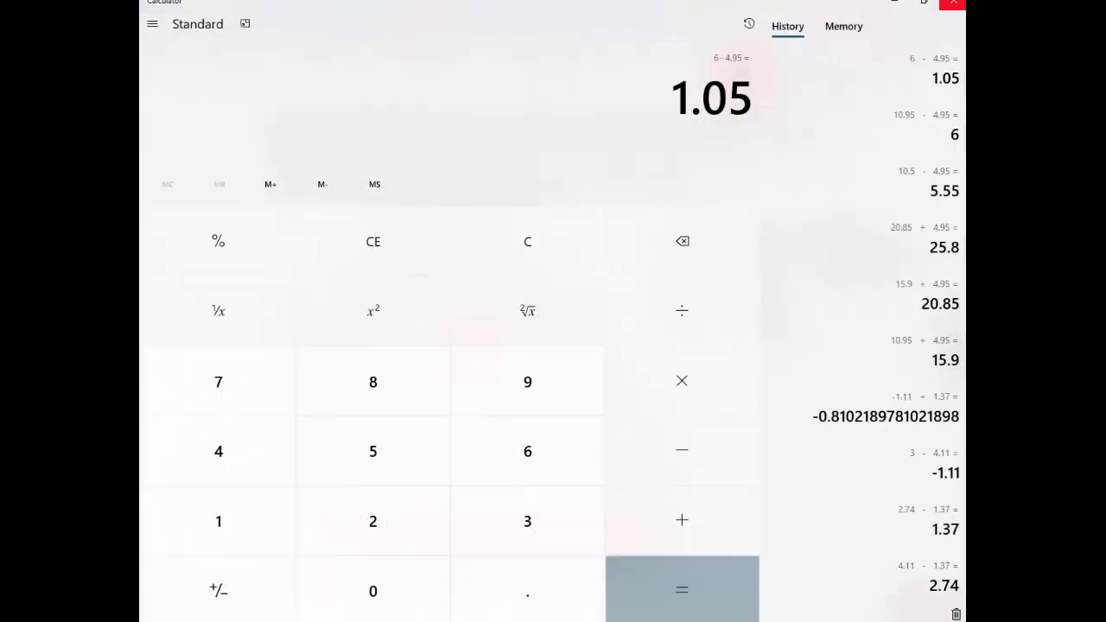
pyautogui.click(924, 2)
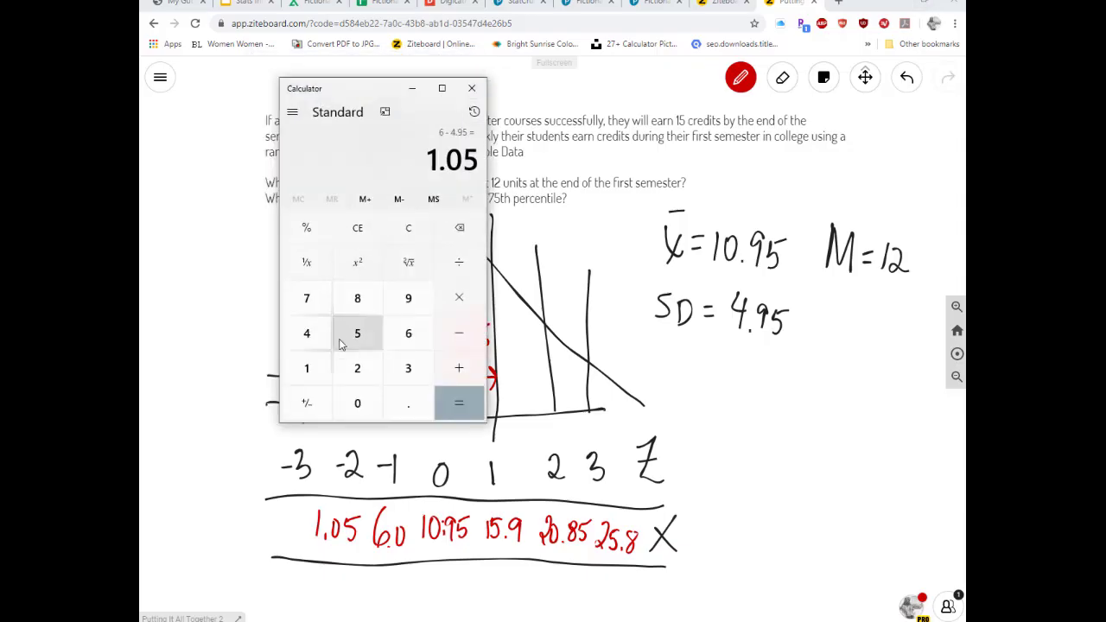
pyautogui.click(464, 336)
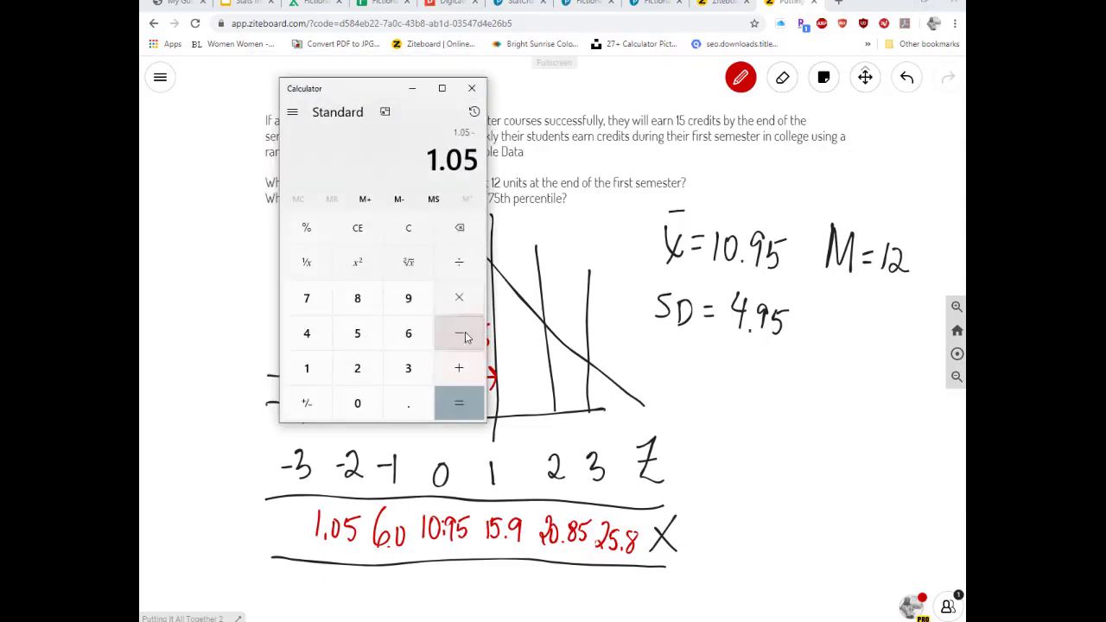
pyautogui.click(309, 335)
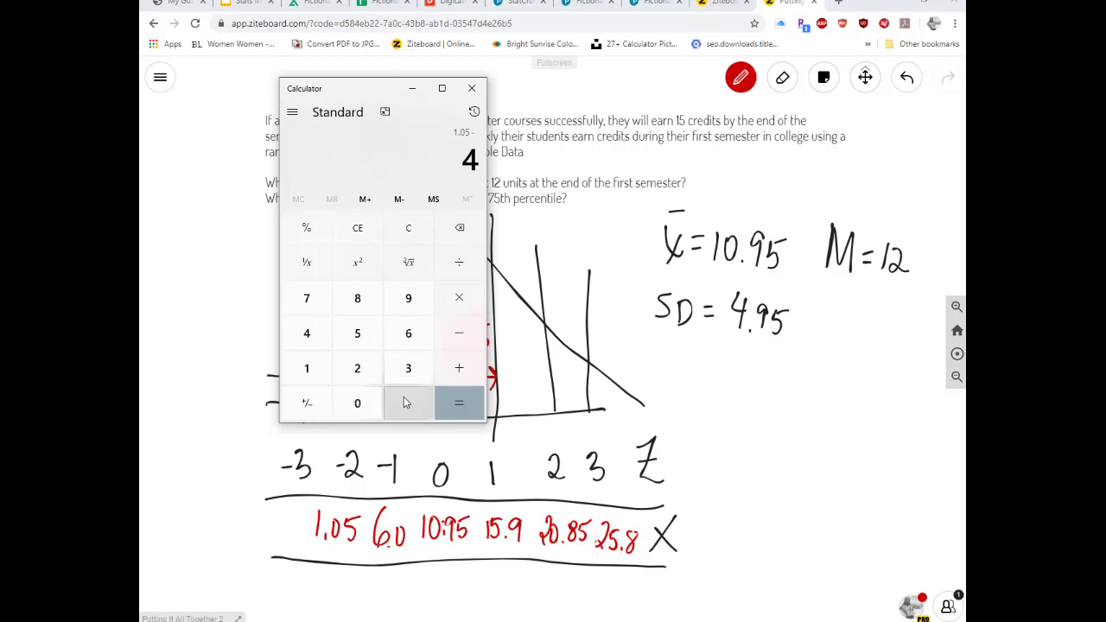
pyautogui.click(408, 403)
pyautogui.click(407, 299)
pyautogui.click(357, 333)
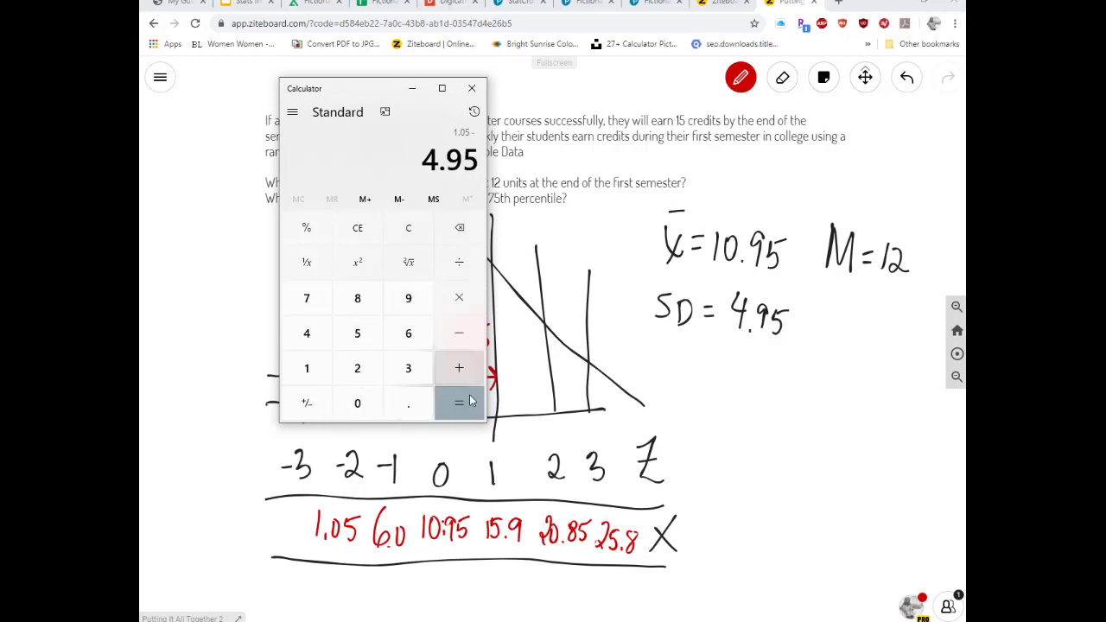
pyautogui.click(466, 405)
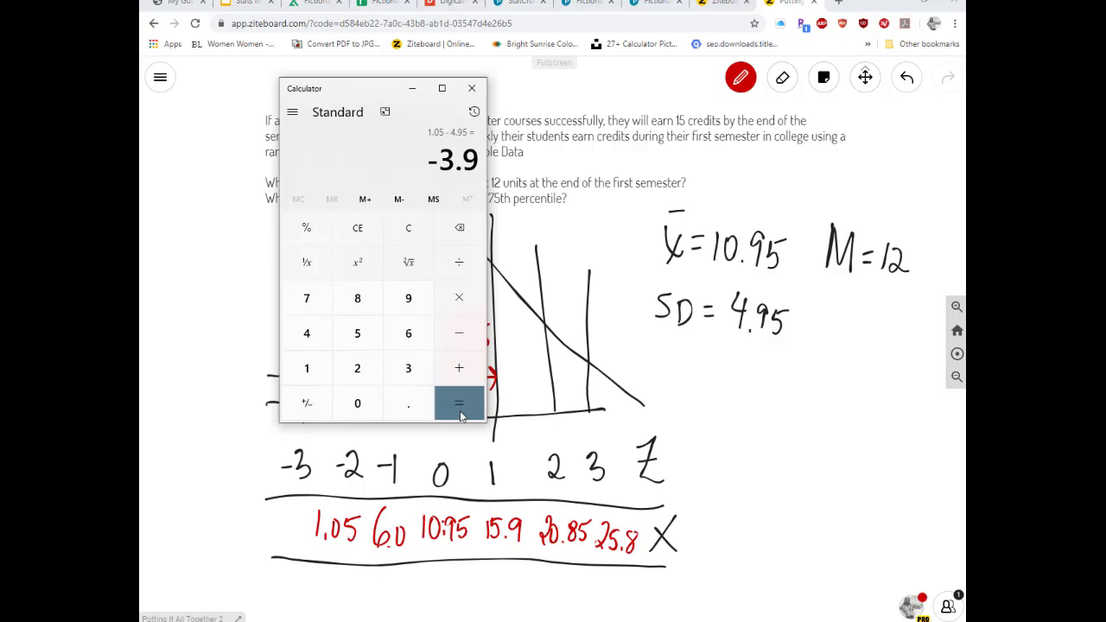
pyautogui.click(412, 88)
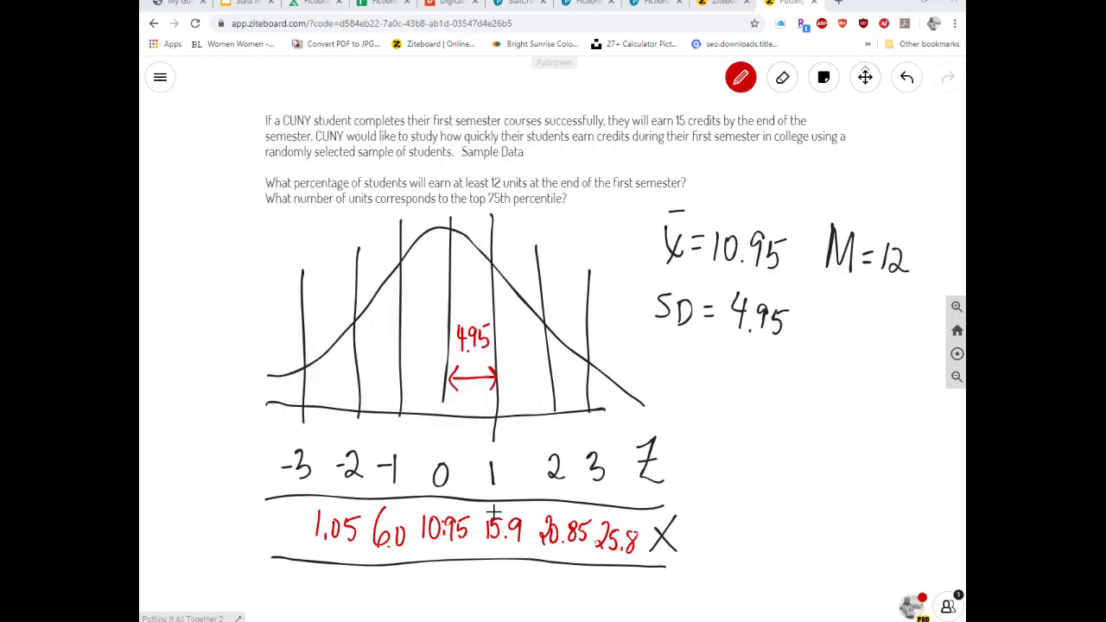
pyautogui.moveTo(244, 521)
pyautogui.mouseDown()
pyautogui.moveTo(255, 535)
pyautogui.moveTo(279, 534)
pyautogui.mouseUp()
pyautogui.click(265, 534)
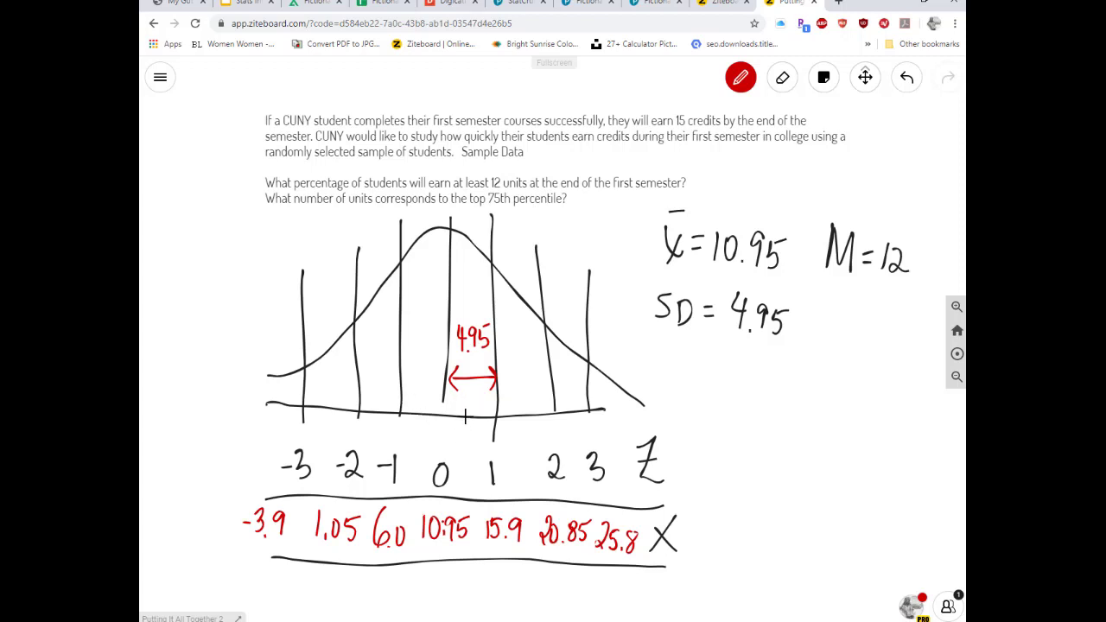
pyautogui.click(742, 83)
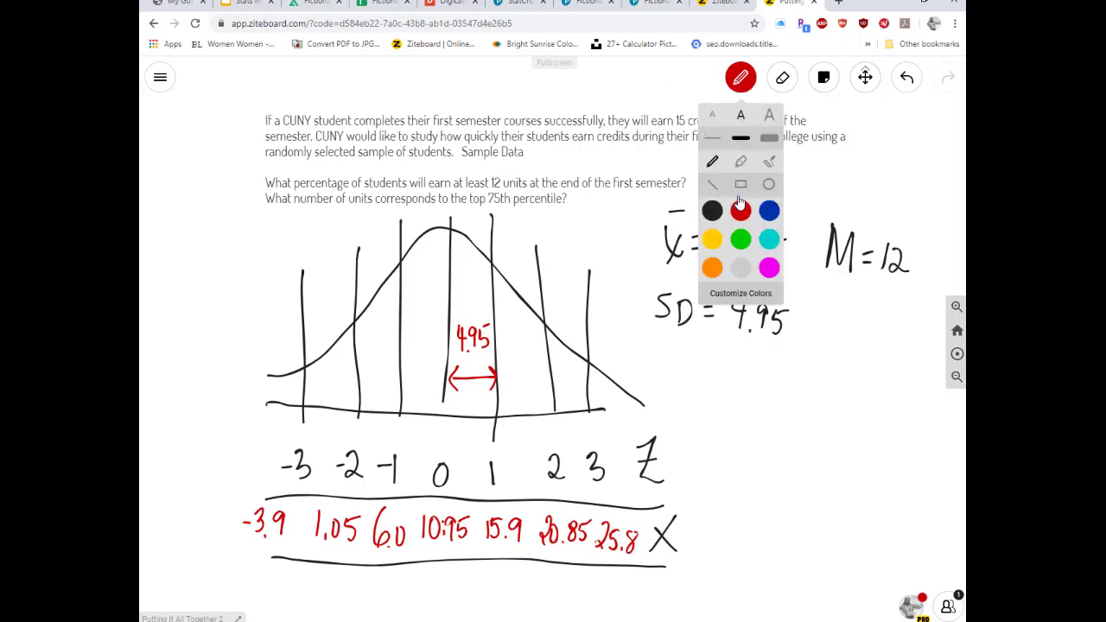
# Step: With a green pen, draw a vertical line at x = 12, label it 12, and undo a stray scribble
pyautogui.click(740, 241)
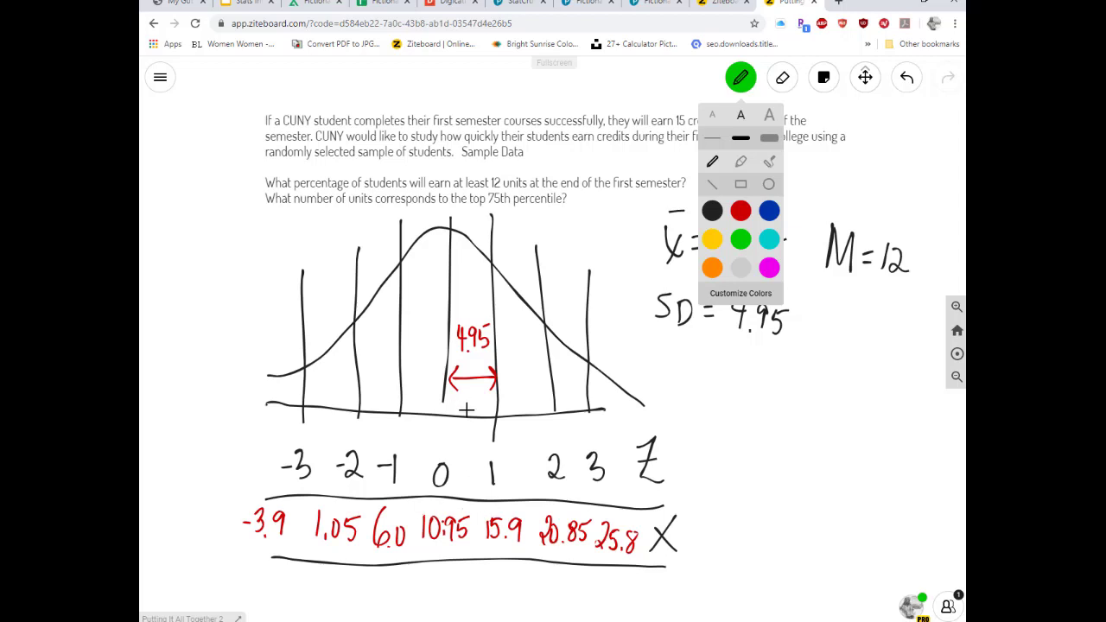
pyautogui.moveTo(466, 410)
pyautogui.mouseDown()
pyautogui.moveTo(473, 231)
pyautogui.moveTo(497, 218)
pyautogui.mouseUp()
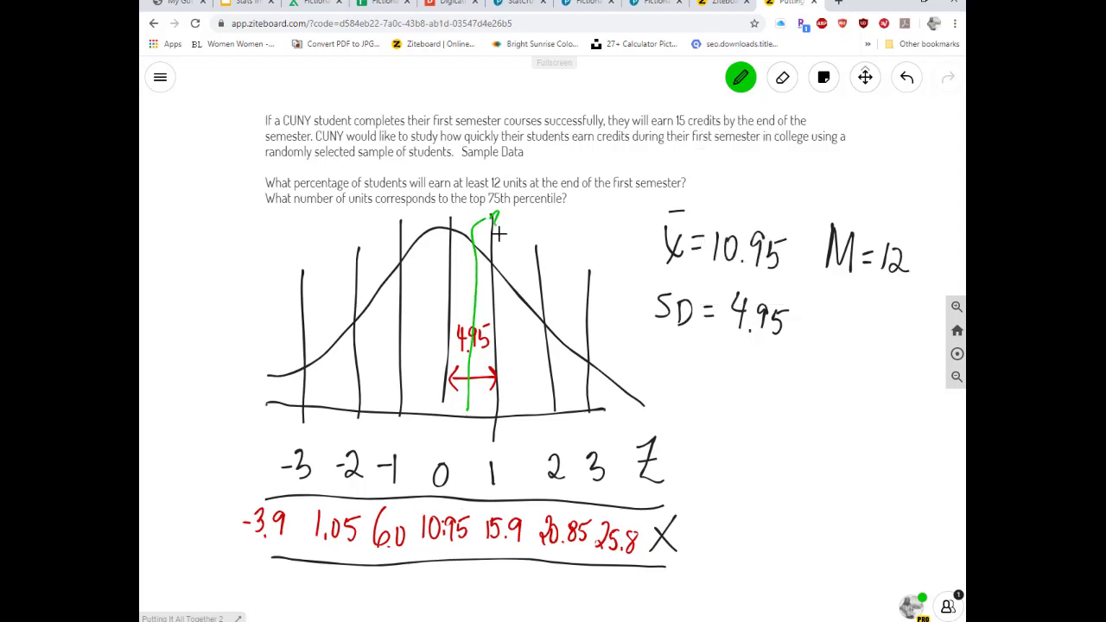
pyautogui.moveTo(467, 510)
pyautogui.mouseDown()
pyautogui.moveTo(470, 498)
pyautogui.moveTo(470, 513)
pyautogui.moveTo(482, 510)
pyautogui.mouseUp()
pyautogui.scroll(-2, 931, 265)
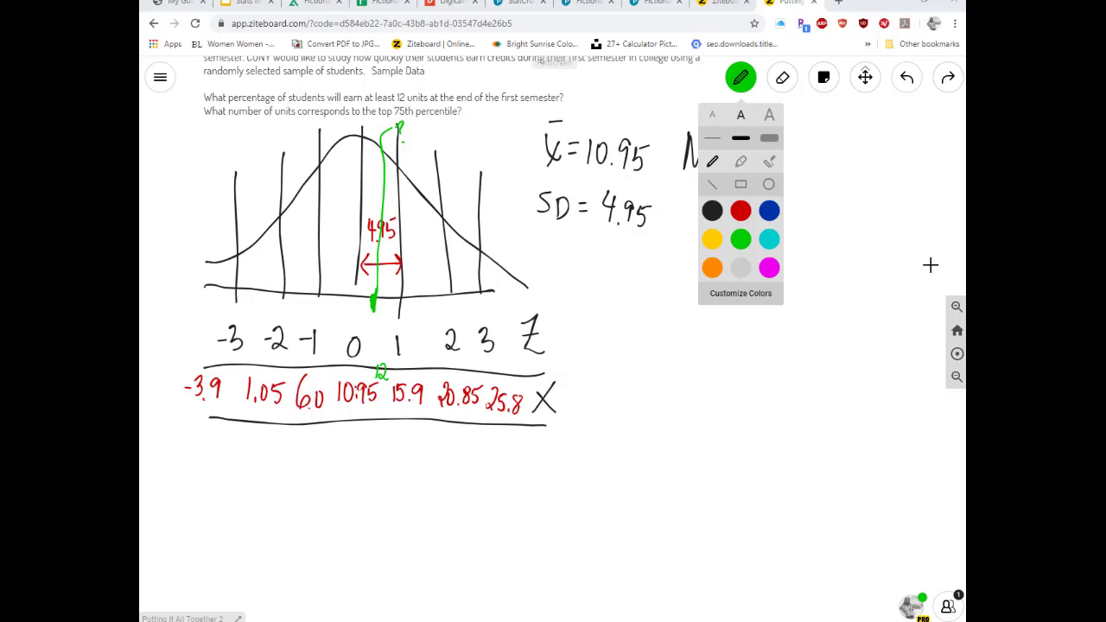
pyautogui.moveTo(378, 367); pyautogui.dragTo(383, 371)
pyautogui.hotkey('ctrl', 'z')
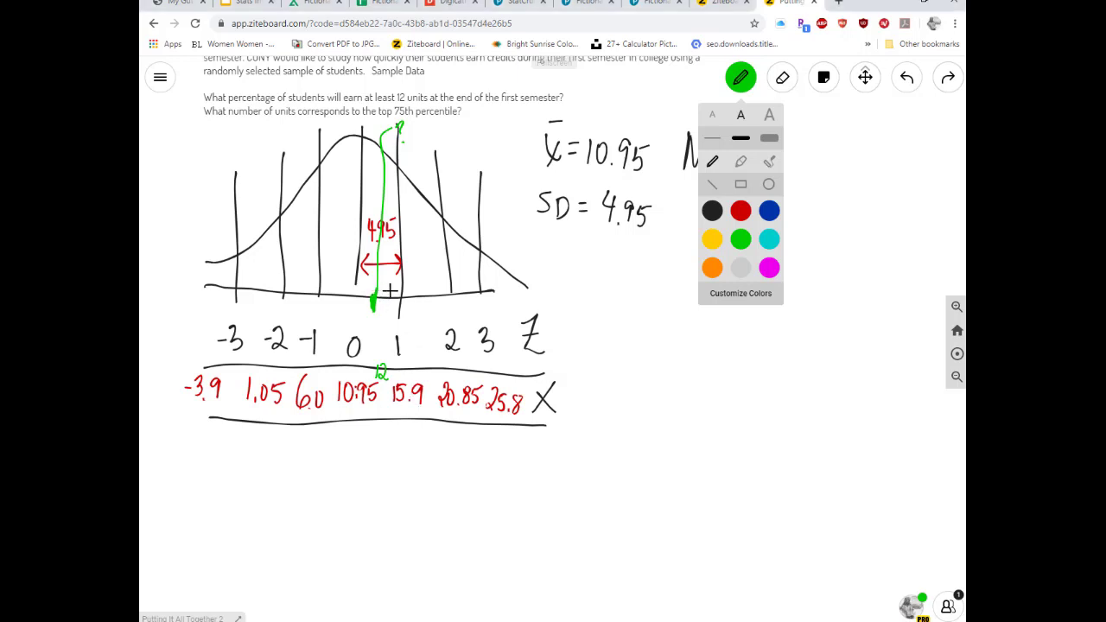
# Step: Hatch the area right of the 12 line in green and draw a pointer line outward
pyautogui.moveTo(382, 292)
pyautogui.mouseDown()
pyautogui.moveTo(493, 291)
pyautogui.moveTo(424, 277)
pyautogui.moveTo(492, 277)
pyautogui.mouseUp()
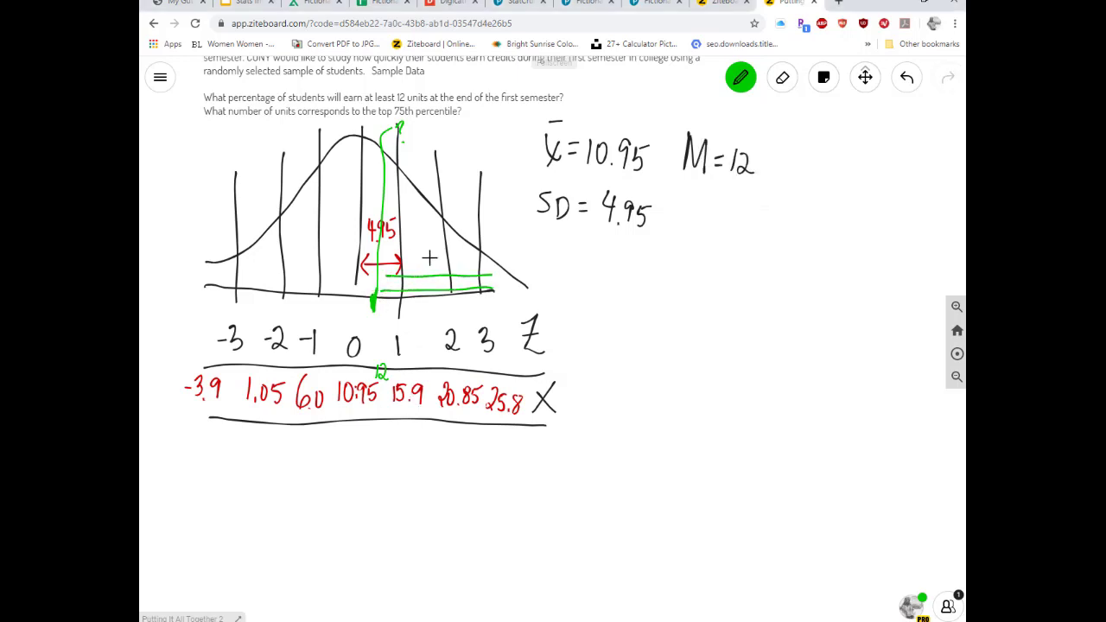
pyautogui.moveTo(395, 255); pyautogui.dragTo(489, 254)
pyautogui.moveTo(401, 238)
pyautogui.mouseDown()
pyautogui.moveTo(470, 237)
pyautogui.moveTo(384, 214)
pyautogui.moveTo(415, 202)
pyautogui.moveTo(387, 192)
pyautogui.moveTo(408, 180)
pyautogui.mouseUp()
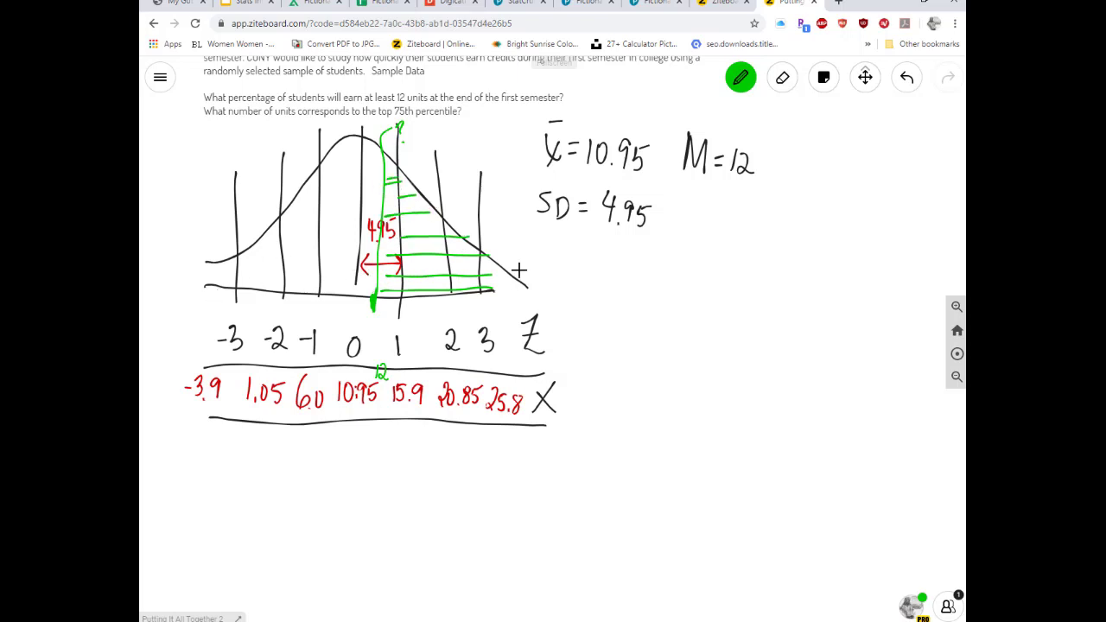
pyautogui.moveTo(476, 262)
pyautogui.mouseDown()
pyautogui.moveTo(593, 277)
pyautogui.moveTo(585, 301)
pyautogui.moveTo(603, 279)
pyautogui.moveTo(593, 284)
pyautogui.moveTo(659, 305)
pyautogui.moveTo(715, 276)
pyautogui.moveTo(717, 309)
pyautogui.mouseUp()
# Step: Write 'These Students earned at least' at the end of the pointer line
pyautogui.moveTo(722, 298)
pyautogui.mouseDown()
pyautogui.moveTo(710, 298)
pyautogui.moveTo(758, 309)
pyautogui.mouseUp()
pyautogui.moveTo(764, 301)
pyautogui.mouseDown()
pyautogui.moveTo(794, 278)
pyautogui.moveTo(794, 310)
pyautogui.mouseUp()
pyautogui.moveTo(787, 295)
pyautogui.mouseDown()
pyautogui.moveTo(803, 292)
pyautogui.moveTo(799, 309)
pyautogui.mouseUp()
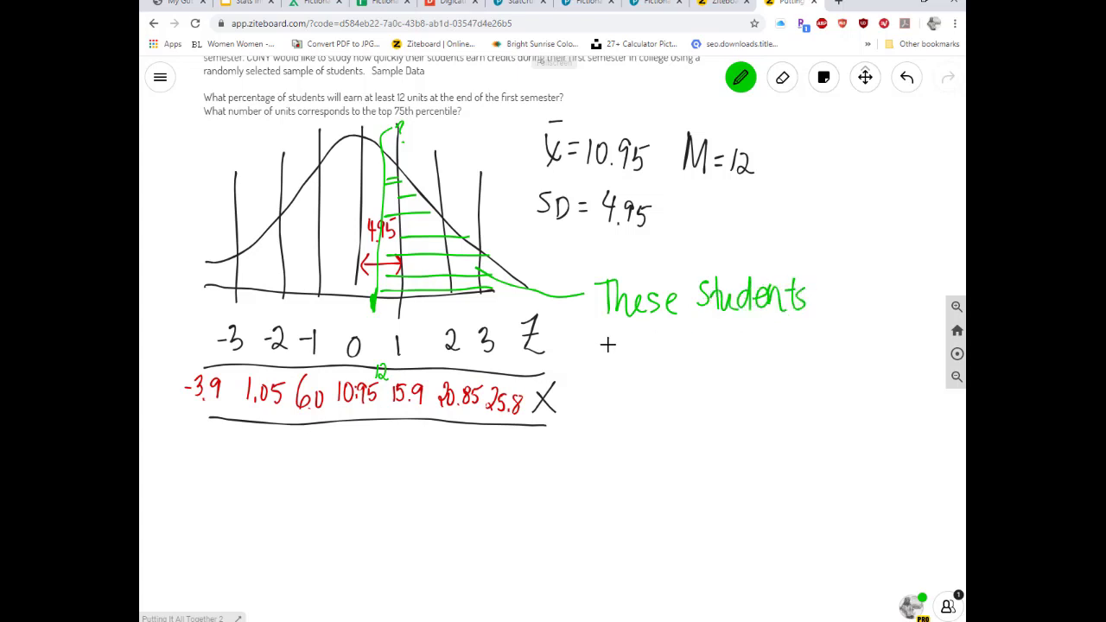
pyautogui.moveTo(605, 347)
pyautogui.mouseDown()
pyautogui.moveTo(632, 358)
pyautogui.moveTo(648, 344)
pyautogui.moveTo(679, 358)
pyautogui.mouseUp()
pyautogui.moveTo(690, 347)
pyautogui.mouseDown()
pyautogui.moveTo(693, 358)
pyautogui.moveTo(733, 347)
pyautogui.moveTo(743, 358)
pyautogui.mouseUp()
pyautogui.moveTo(752, 325)
pyautogui.mouseDown()
pyautogui.moveTo(753, 358)
pyautogui.moveTo(764, 335)
pyautogui.mouseUp()
pyautogui.moveTo(775, 326)
pyautogui.mouseDown()
pyautogui.moveTo(776, 354)
pyautogui.moveTo(827, 357)
pyautogui.mouseUp()
pyautogui.moveTo(819, 339); pyautogui.dragTo(833, 337)
# Step: Complete the label with '12 units.' on a third line
pyautogui.moveTo(634, 377); pyautogui.dragTo(636, 403)
pyautogui.moveTo(641, 382)
pyautogui.mouseDown()
pyautogui.moveTo(659, 401)
pyautogui.moveTo(691, 385)
pyautogui.moveTo(702, 401)
pyautogui.mouseUp()
pyautogui.moveTo(708, 388); pyautogui.dragTo(740, 401)
pyautogui.moveTo(734, 386); pyautogui.dragTo(747, 384)
pyautogui.moveTo(753, 387); pyautogui.dragTo(745, 401)
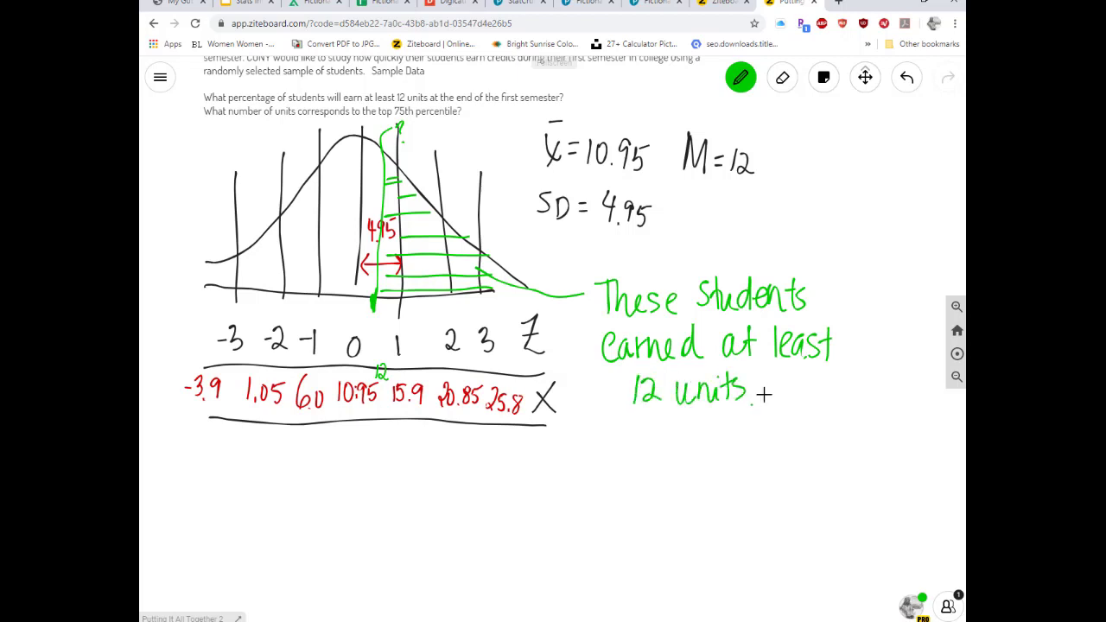
pyautogui.click(751, 403)
# Step: Return to StatCrunch, where the Normal Calculator shows P(X ≤ 14.28905) = 0.75
pyautogui.click(529, 5)
# Step: Close the old Normal Calculator and place a new Stat > Calculators > Normal window upper left
pyautogui.click(575, 7)
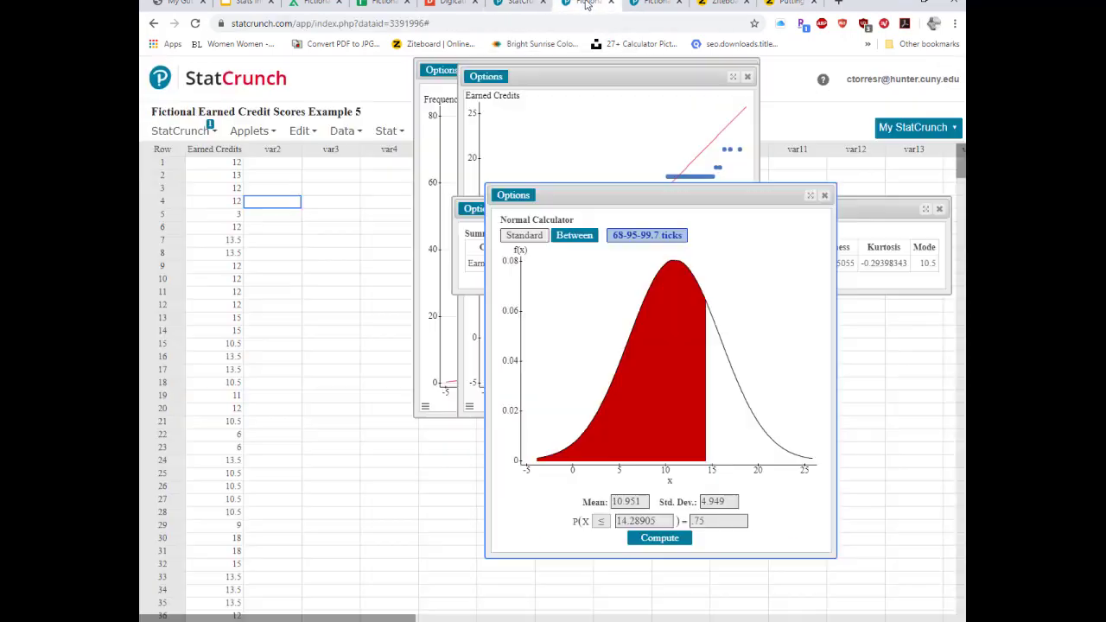
pyautogui.click(805, 198)
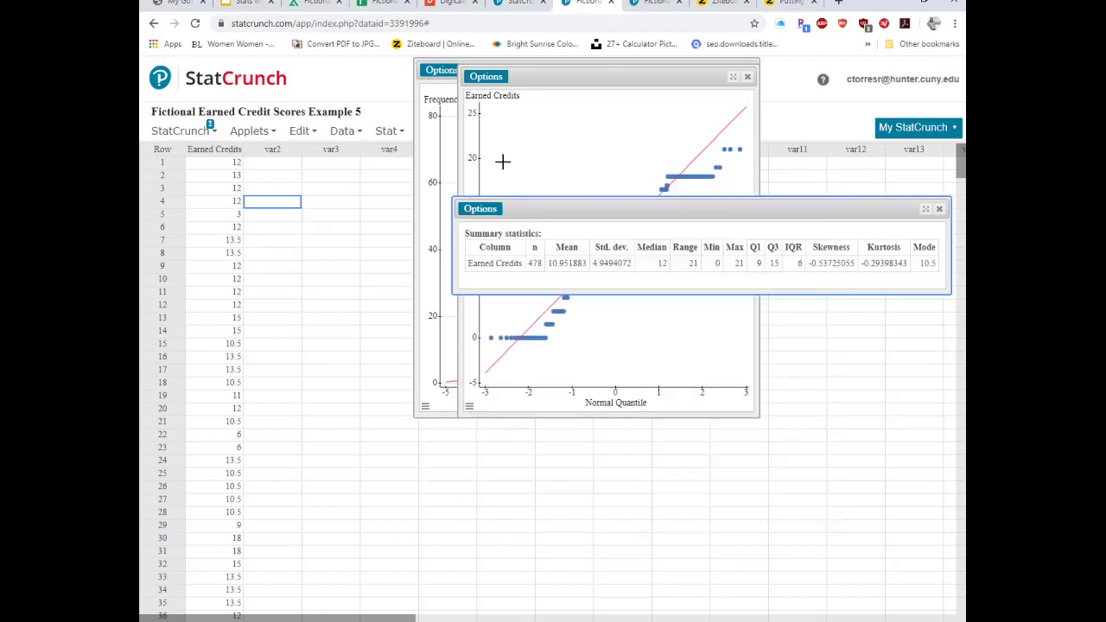
pyautogui.click(386, 131)
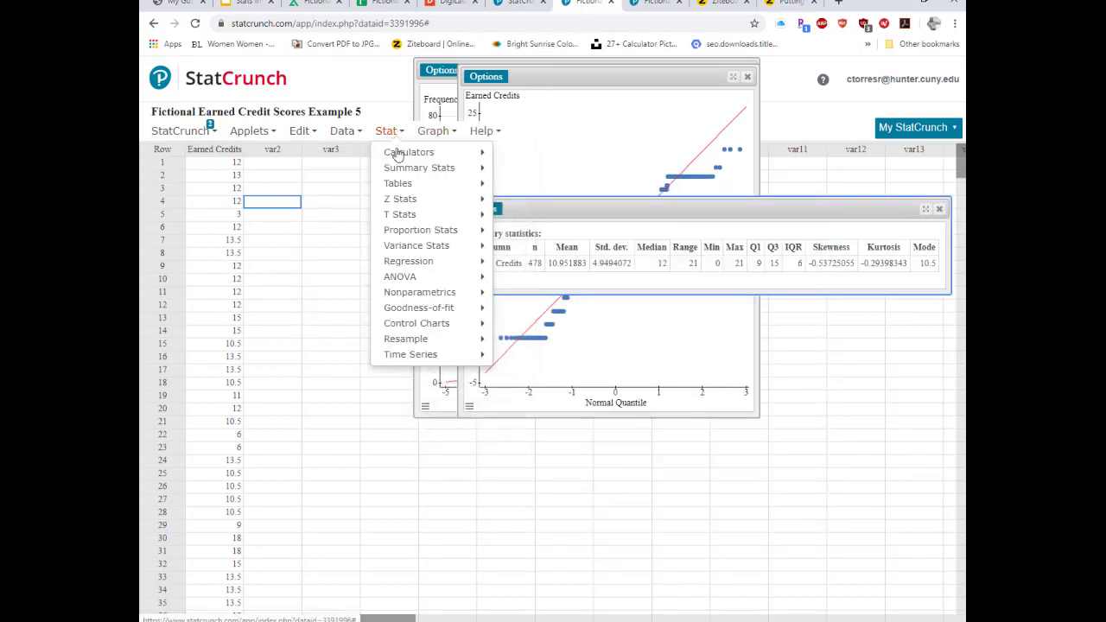
pyautogui.moveTo(398, 155)
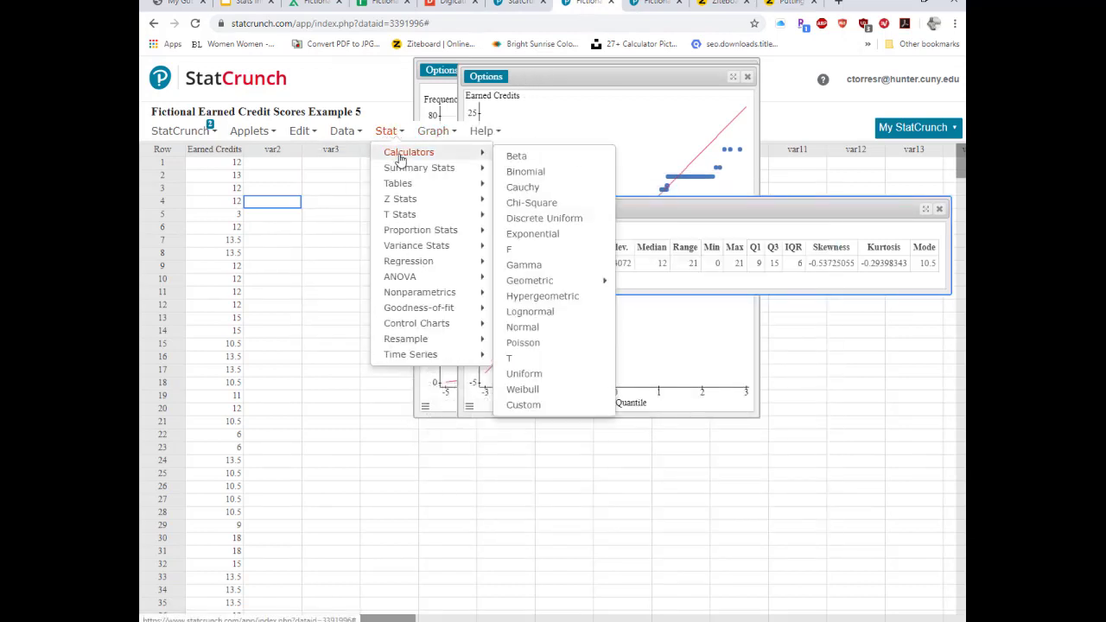
pyautogui.click(533, 329)
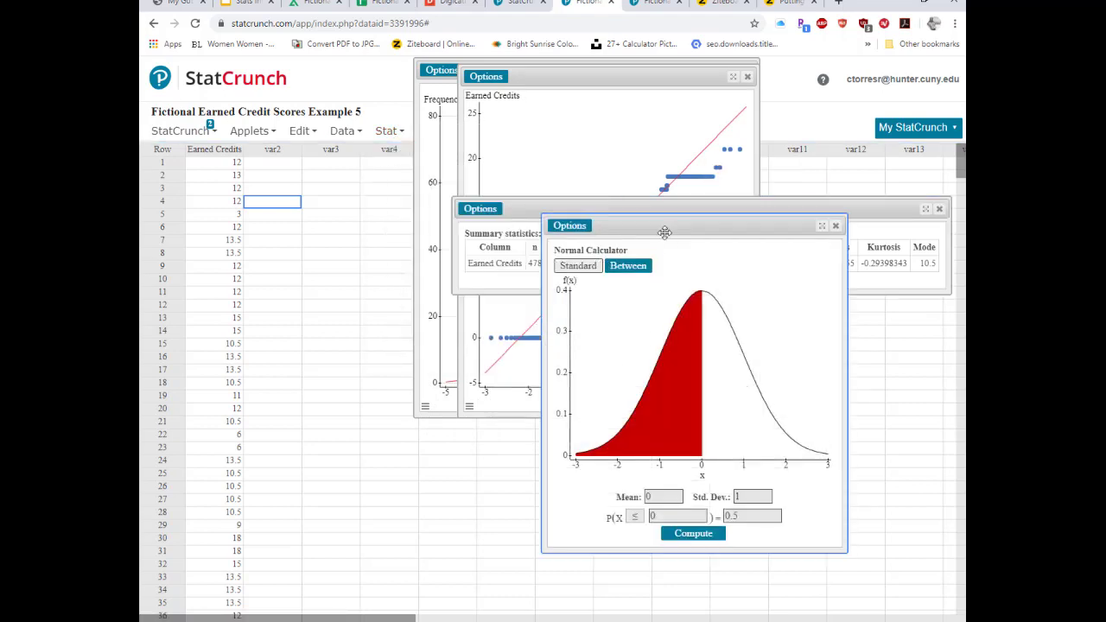
pyautogui.moveTo(654, 226); pyautogui.dragTo(274, 127)
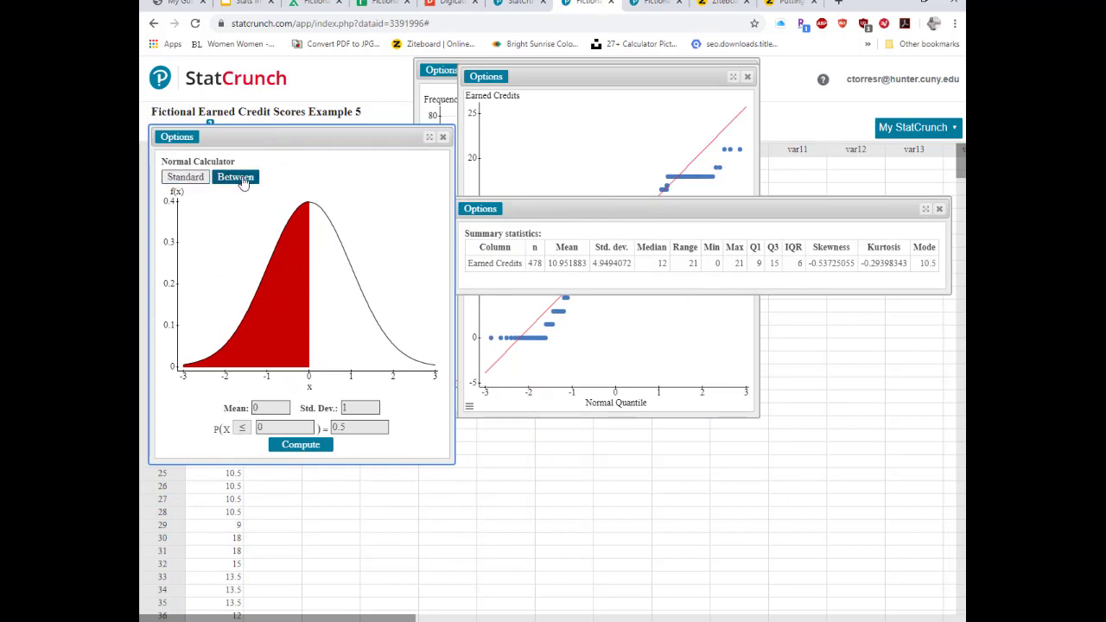
# Step: Enter mean 10.951883 and standard deviation 4.9494072 in the Normal Calculator
pyautogui.doubleClick(267, 406)
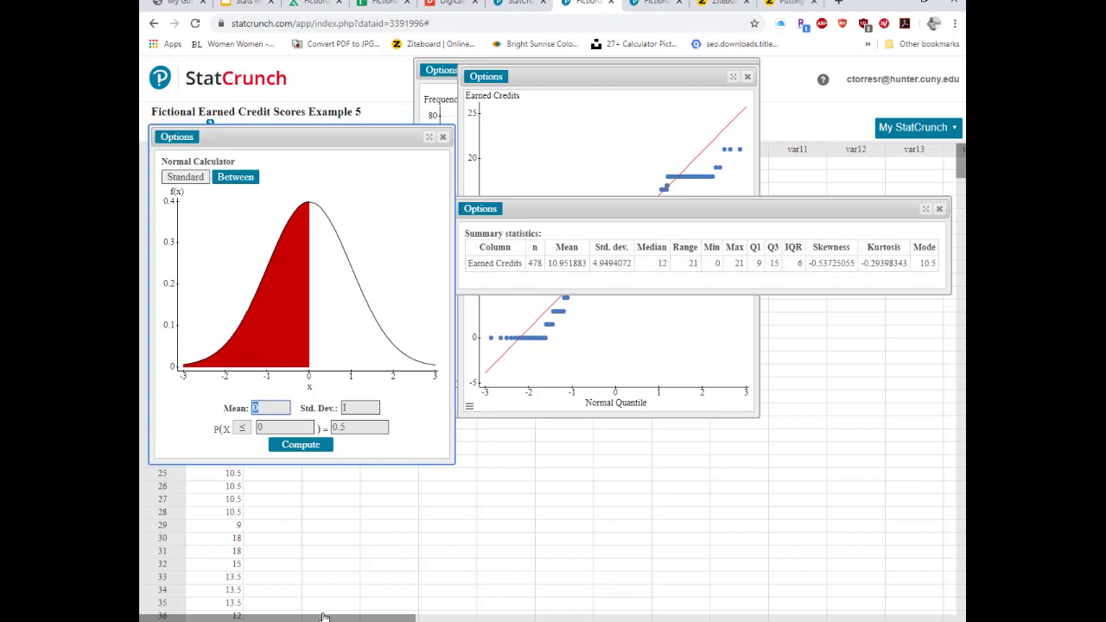
pyautogui.write('10.')
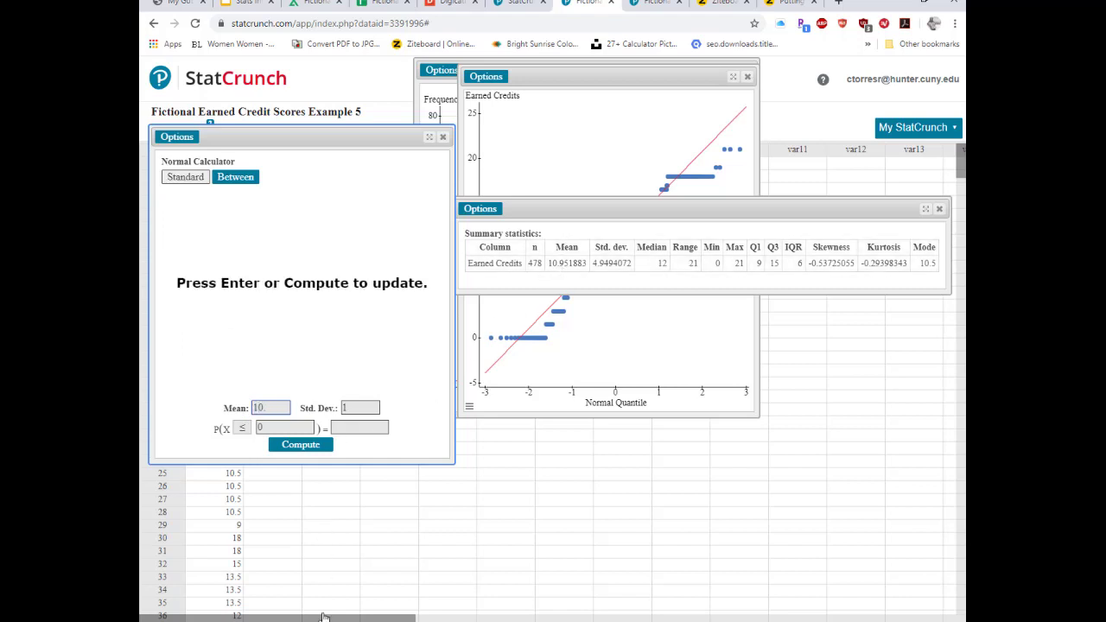
pyautogui.write('951883')
pyautogui.click(353, 406)
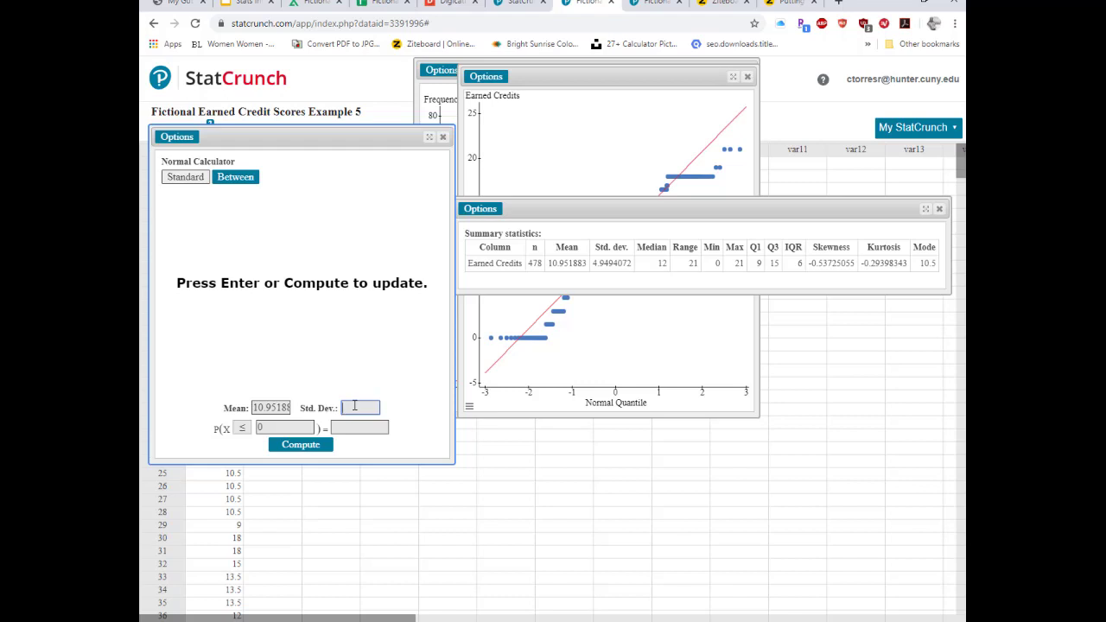
pyautogui.write('4')
pyautogui.write('.949')
pyautogui.write('4072')
# Step: Set the direction to ≥ with X = 12 and compute P = 0.41614473
pyautogui.click(241, 431)
pyautogui.click(246, 457)
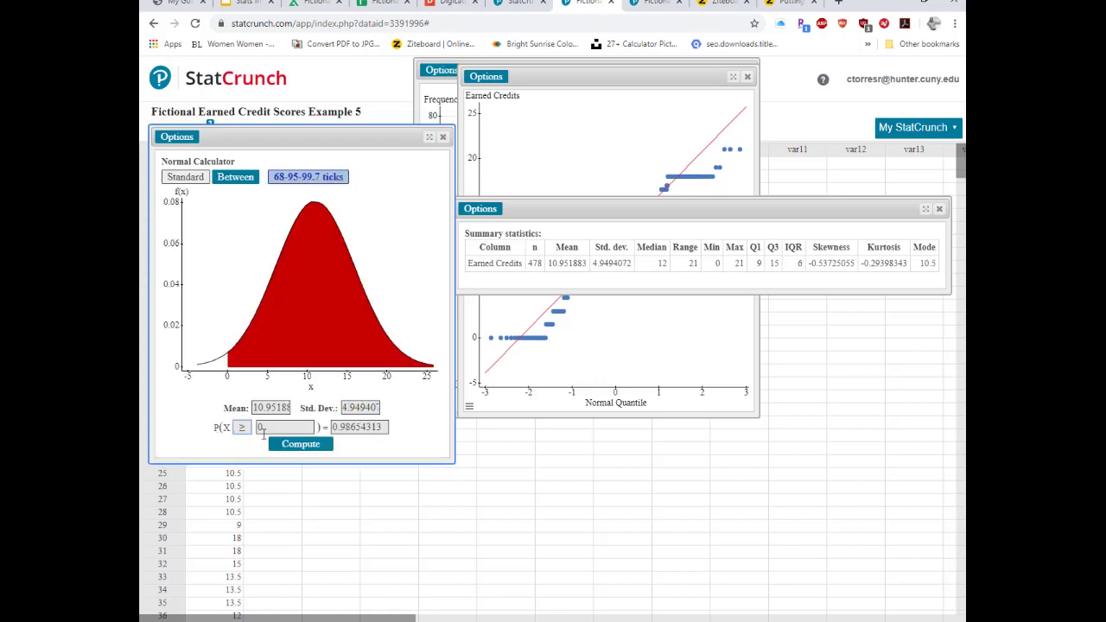
pyautogui.doubleClick(260, 427)
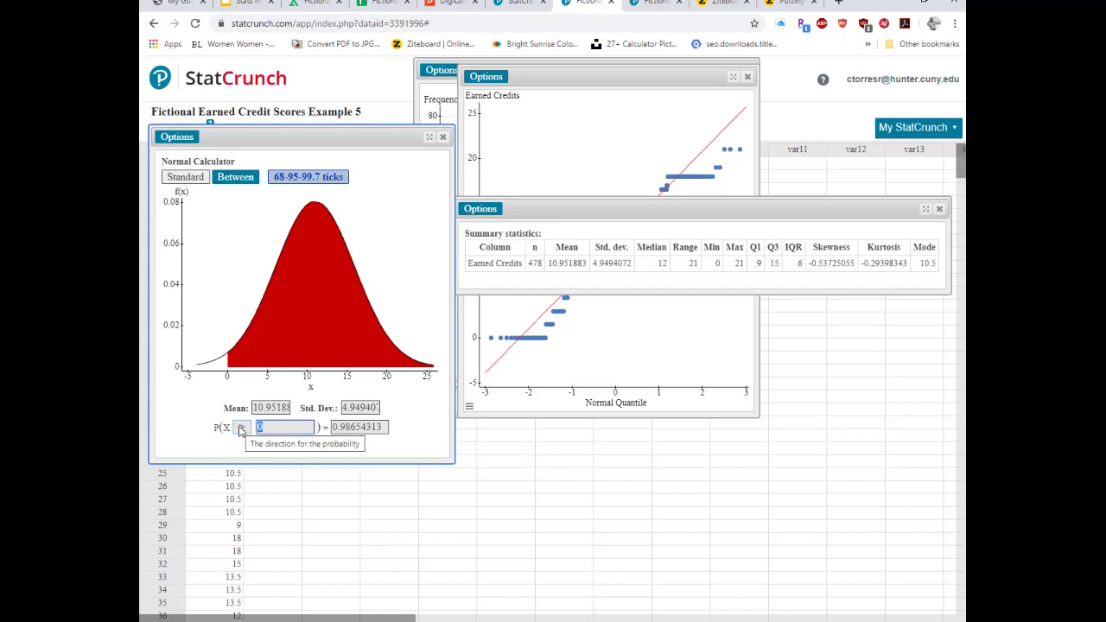
pyautogui.write('12')
pyautogui.press('Return')
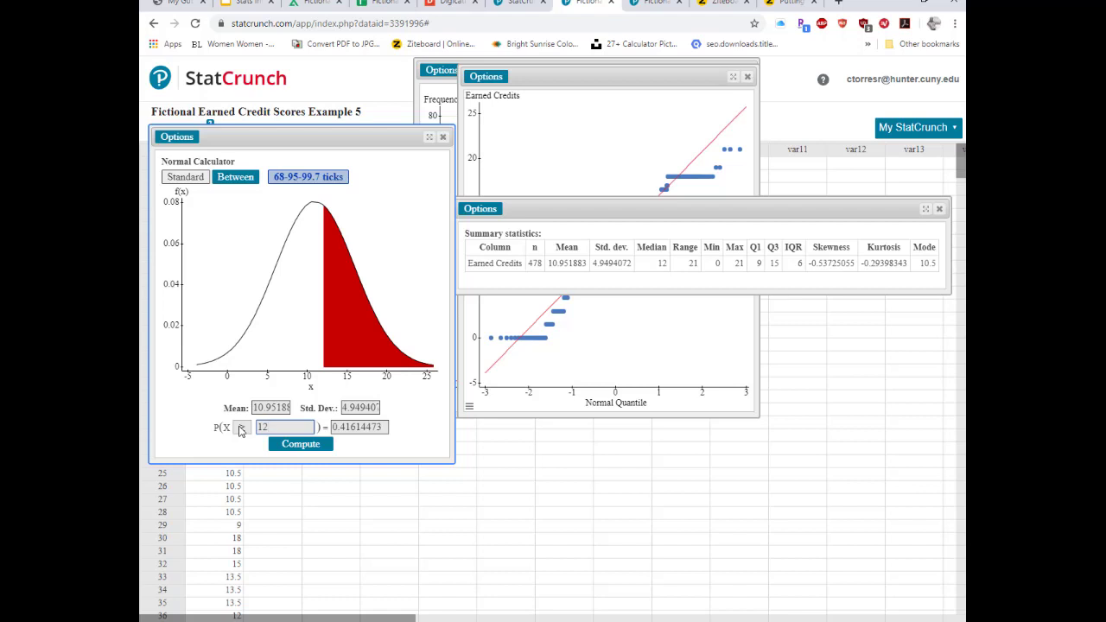
pyautogui.click(248, 480)
# Step: Handwrite P(x≥12) = 0.4 in green beside the shaded curve, checking the probability in StatCrunch
pyautogui.click(791, 6)
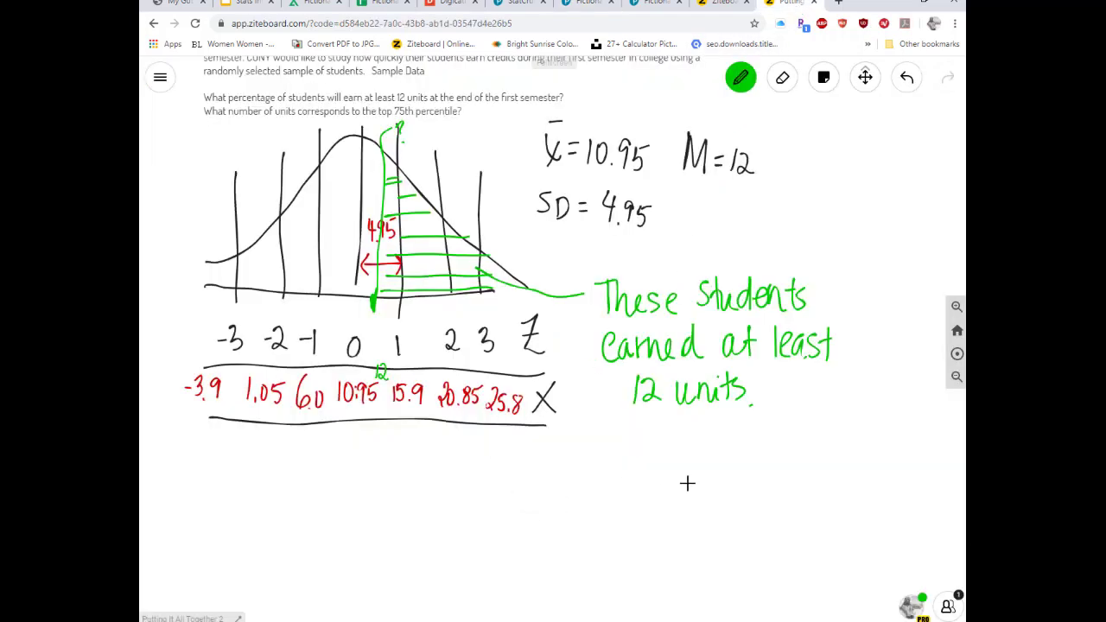
pyautogui.moveTo(569, 452); pyautogui.dragTo(568, 494)
pyautogui.moveTo(569, 452)
pyautogui.mouseDown()
pyautogui.moveTo(627, 470)
pyautogui.moveTo(629, 448)
pyautogui.moveTo(636, 480)
pyautogui.moveTo(665, 447)
pyautogui.moveTo(699, 464)
pyautogui.mouseUp()
pyautogui.moveTo(685, 480)
pyautogui.mouseDown()
pyautogui.moveTo(738, 476)
pyautogui.moveTo(754, 452)
pyautogui.moveTo(754, 486)
pyautogui.mouseUp()
pyautogui.click(733, 479)
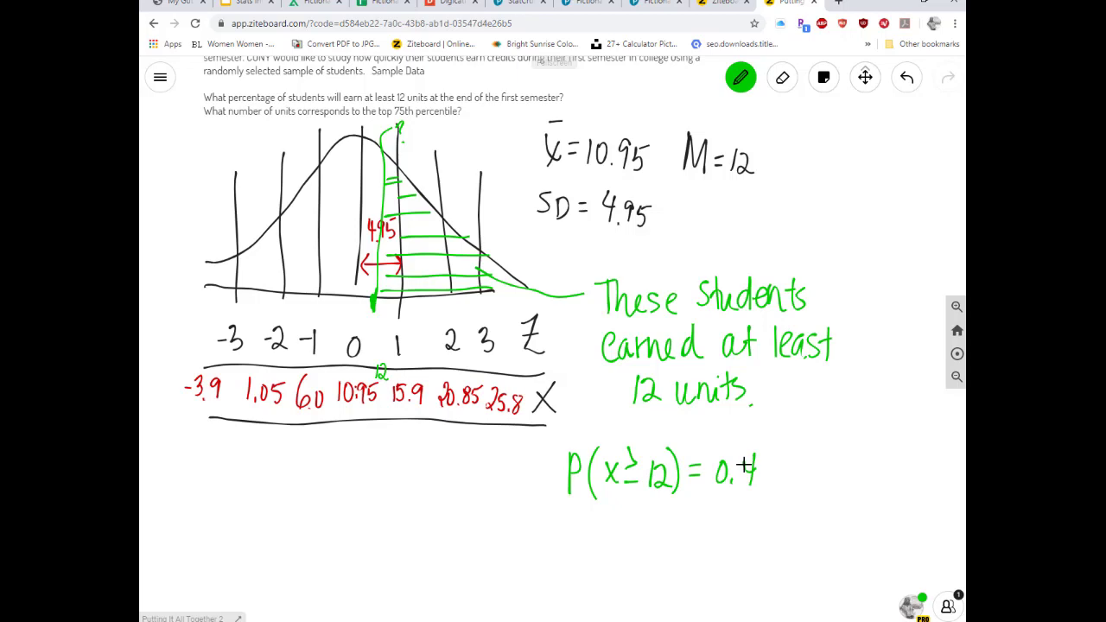
pyautogui.click(584, 4)
pyautogui.click(788, 4)
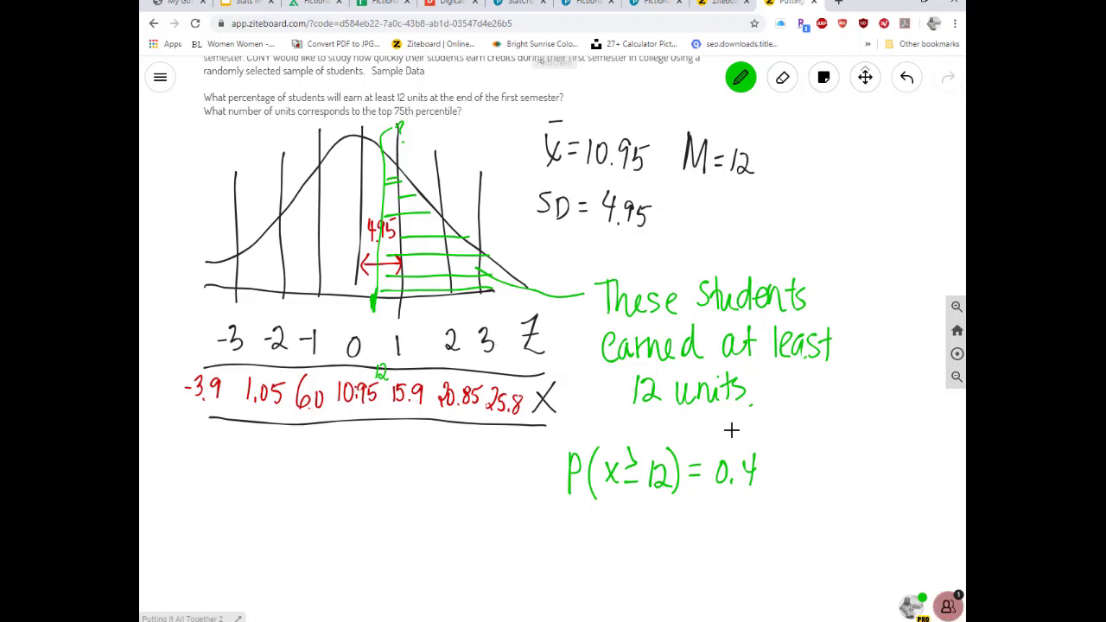
# Step: Complete the statement as 0.416 = 41.6% and drop the 68-95-99.7 chart image onto the board
pyautogui.moveTo(774, 458)
pyautogui.mouseDown()
pyautogui.moveTo(768, 477)
pyautogui.moveTo(782, 483)
pyautogui.moveTo(830, 458)
pyautogui.moveTo(833, 466)
pyautogui.mouseUp()
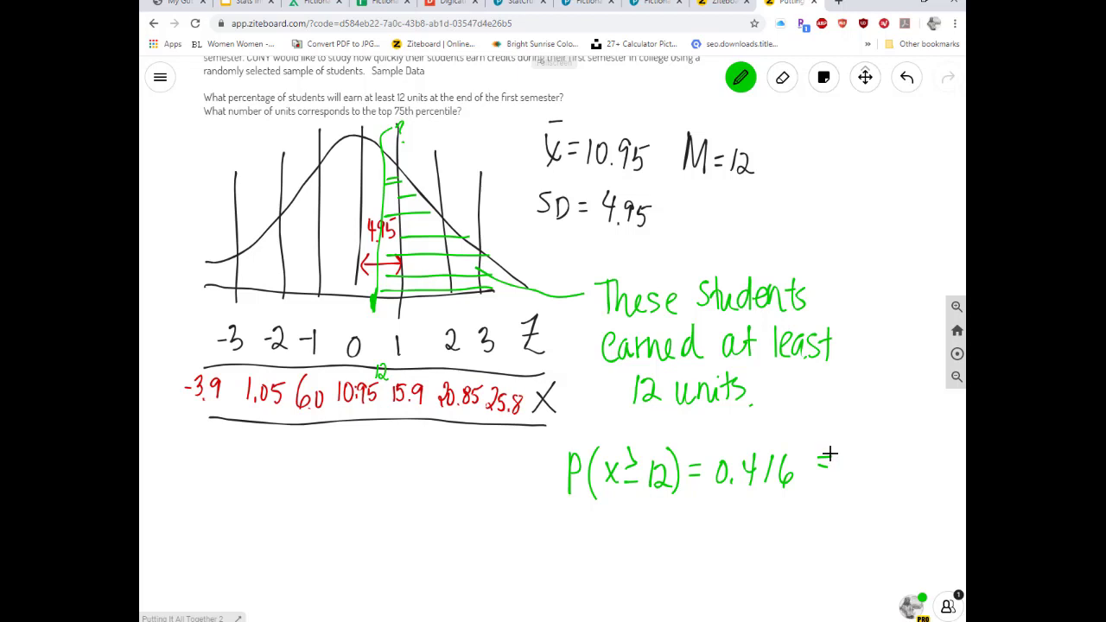
pyautogui.moveTo(856, 446)
pyautogui.mouseDown()
pyautogui.moveTo(870, 475)
pyautogui.moveTo(908, 479)
pyautogui.mouseUp()
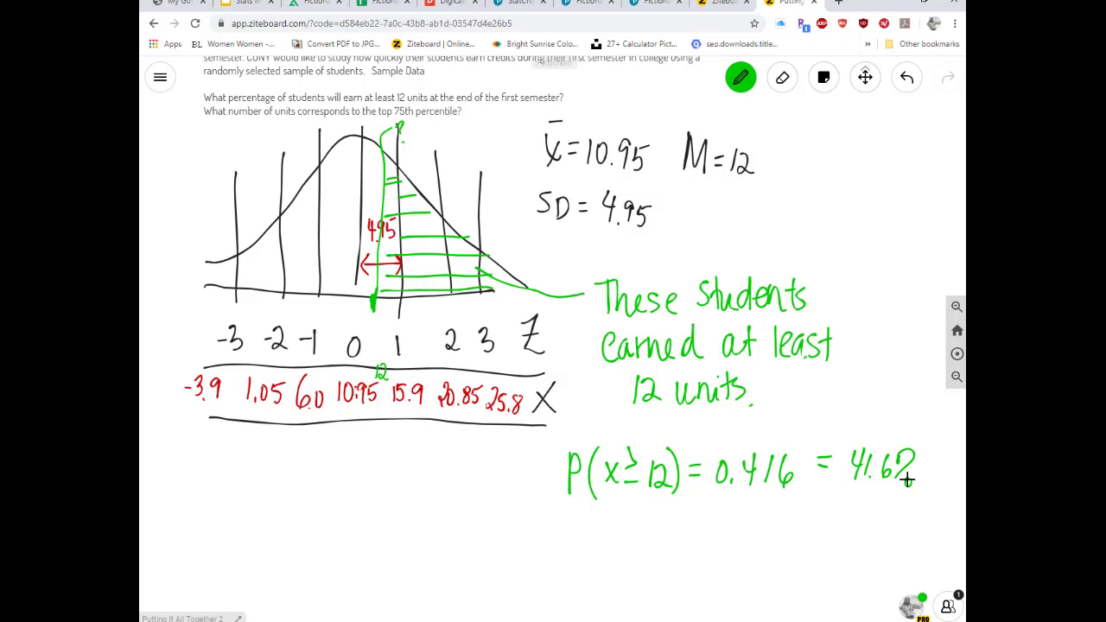
pyautogui.moveTo(906, 479); pyautogui.dragTo(908, 481)
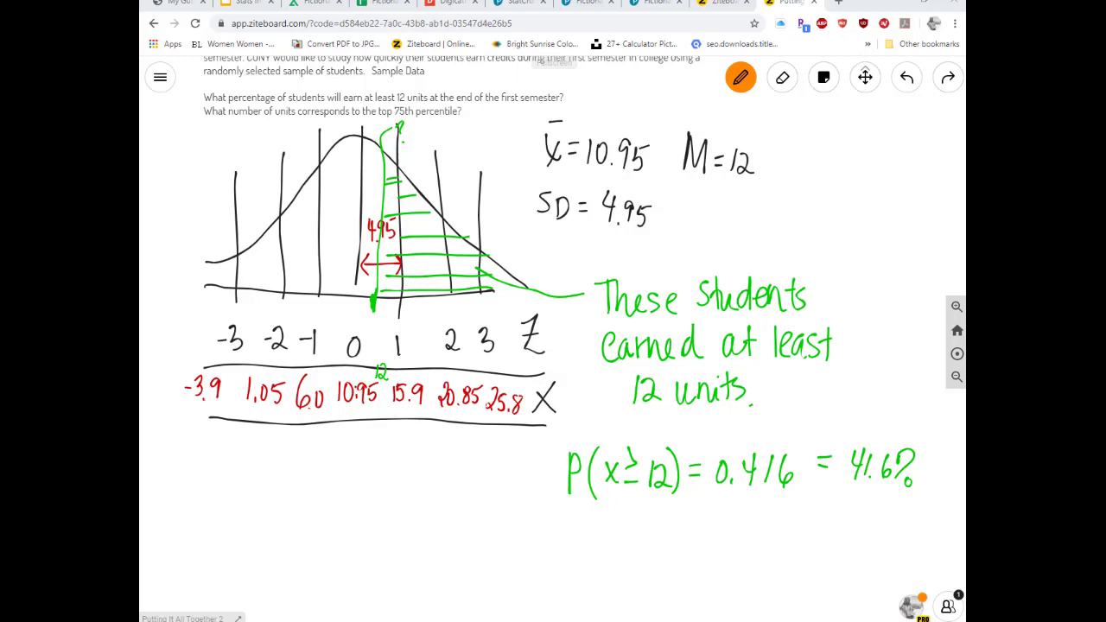
pyautogui.moveTo(959, 251); pyautogui.dragTo(251, 523)
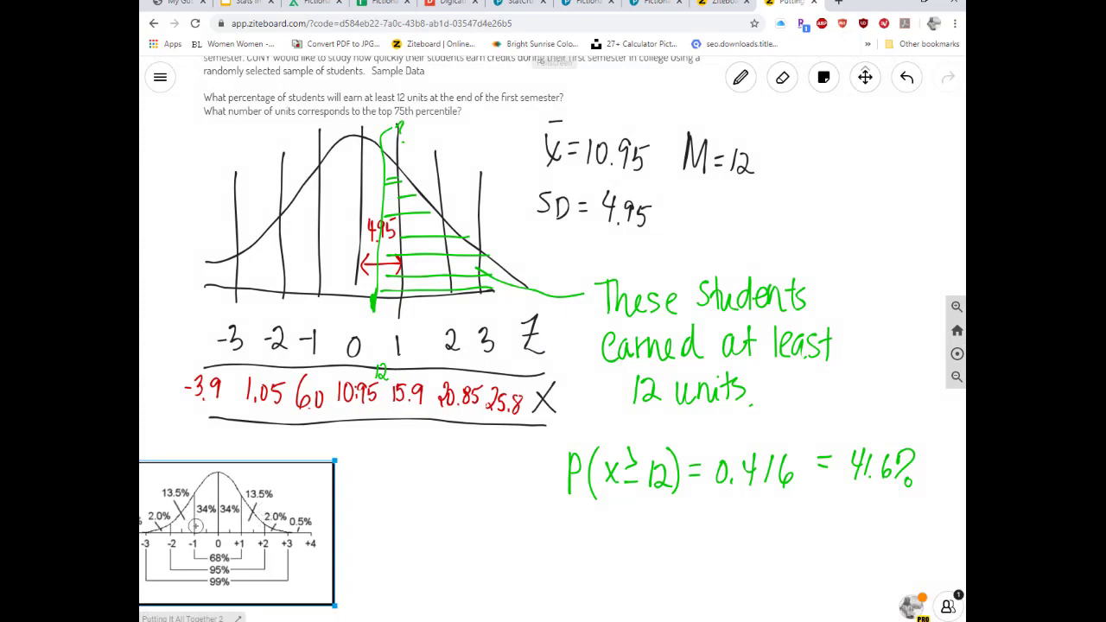
# Step: Bring the chart into view and mark the mean and +1 SD in orange, labelled 50% and 84%
pyautogui.moveTo(246, 511); pyautogui.dragTo(308, 509)
pyautogui.click(437, 514)
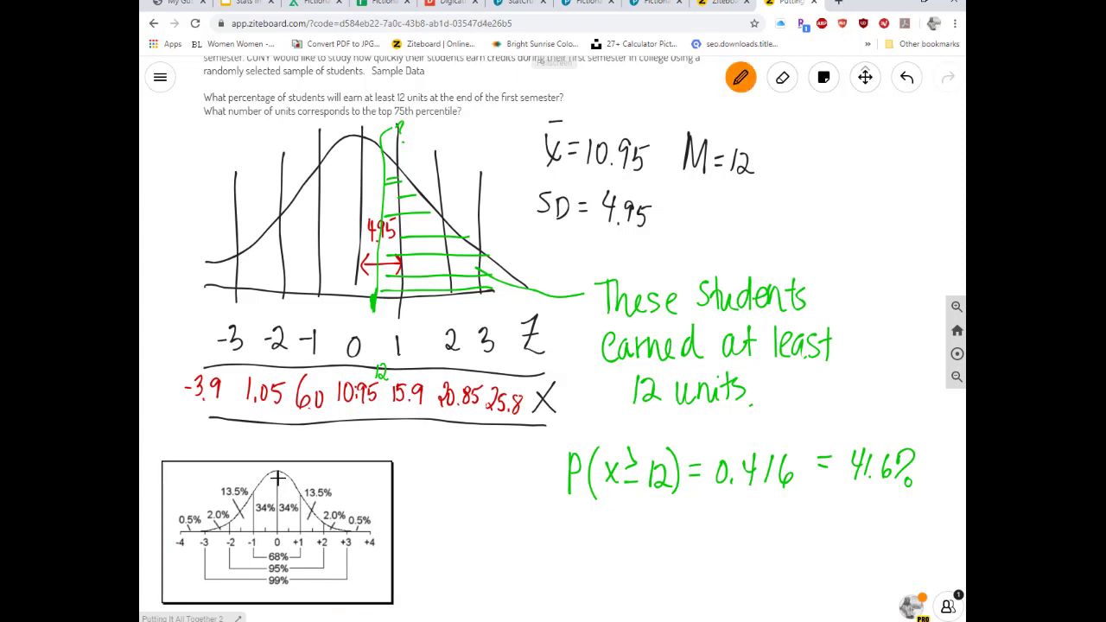
pyautogui.moveTo(277, 460)
pyautogui.mouseDown()
pyautogui.moveTo(276, 537)
pyautogui.moveTo(186, 554)
pyautogui.mouseUp()
pyautogui.moveTo(199, 471)
pyautogui.mouseDown()
pyautogui.moveTo(200, 497)
pyautogui.moveTo(213, 466)
pyautogui.moveTo(226, 494)
pyautogui.mouseUp()
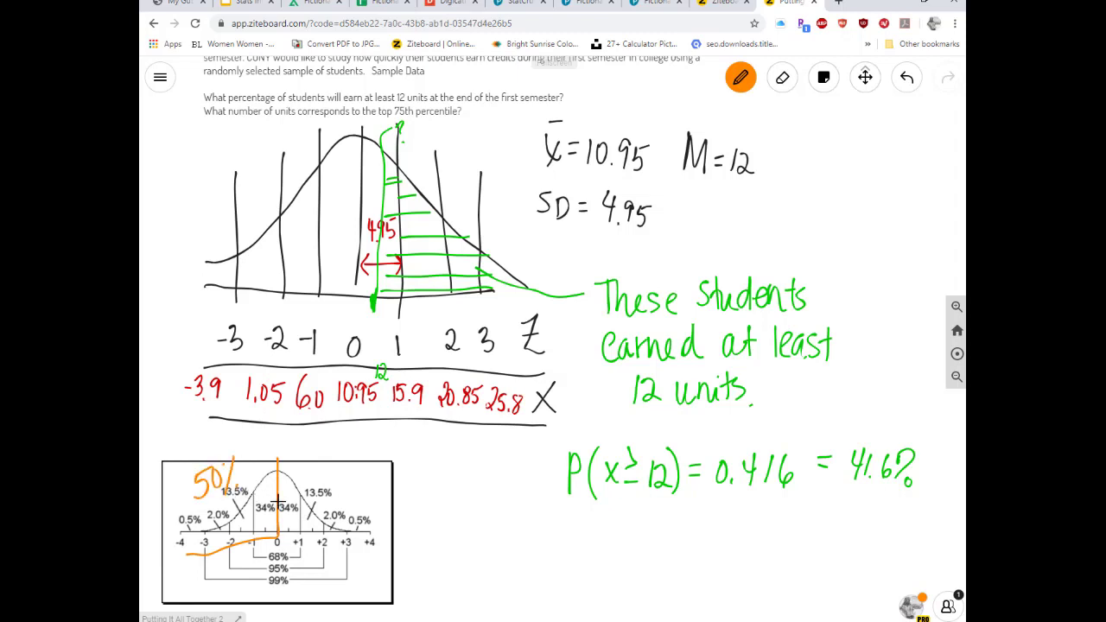
pyautogui.moveTo(278, 529)
pyautogui.mouseDown()
pyautogui.moveTo(304, 529)
pyautogui.moveTo(307, 458)
pyautogui.moveTo(315, 477)
pyautogui.moveTo(324, 455)
pyautogui.moveTo(337, 477)
pyautogui.mouseUp()
# Step: Mark the 75th percentile position and draw an orange line down to a 75% label
pyautogui.moveTo(289, 523); pyautogui.dragTo(291, 456)
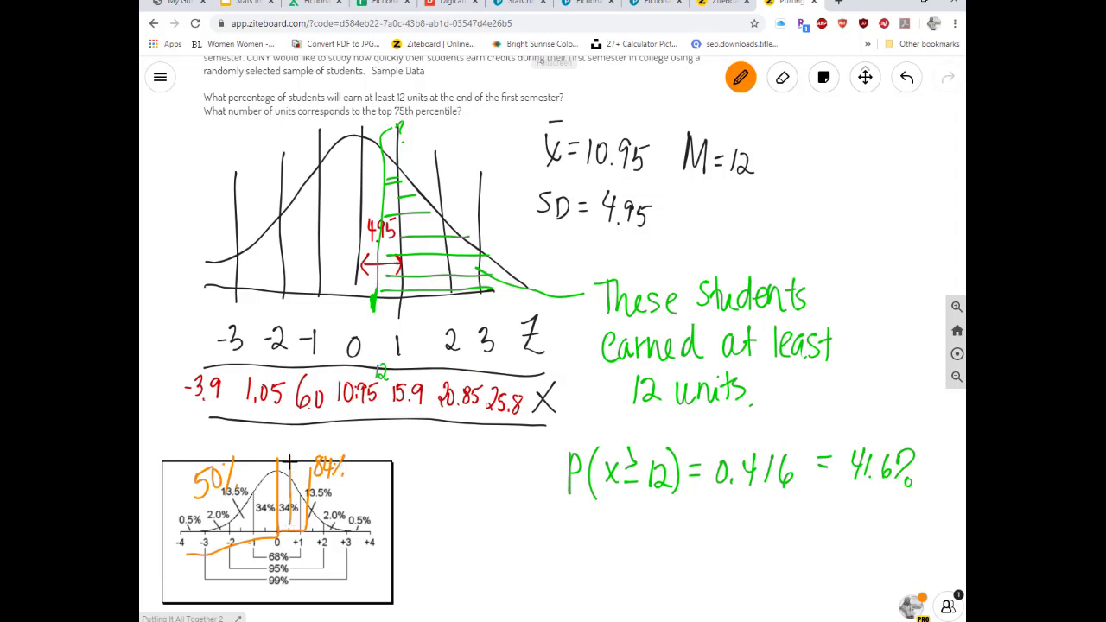
pyautogui.moveTo(370, 312)
pyautogui.mouseDown()
pyautogui.moveTo(363, 432)
pyautogui.moveTo(417, 480)
pyautogui.moveTo(426, 518)
pyautogui.moveTo(459, 519)
pyautogui.mouseUp()
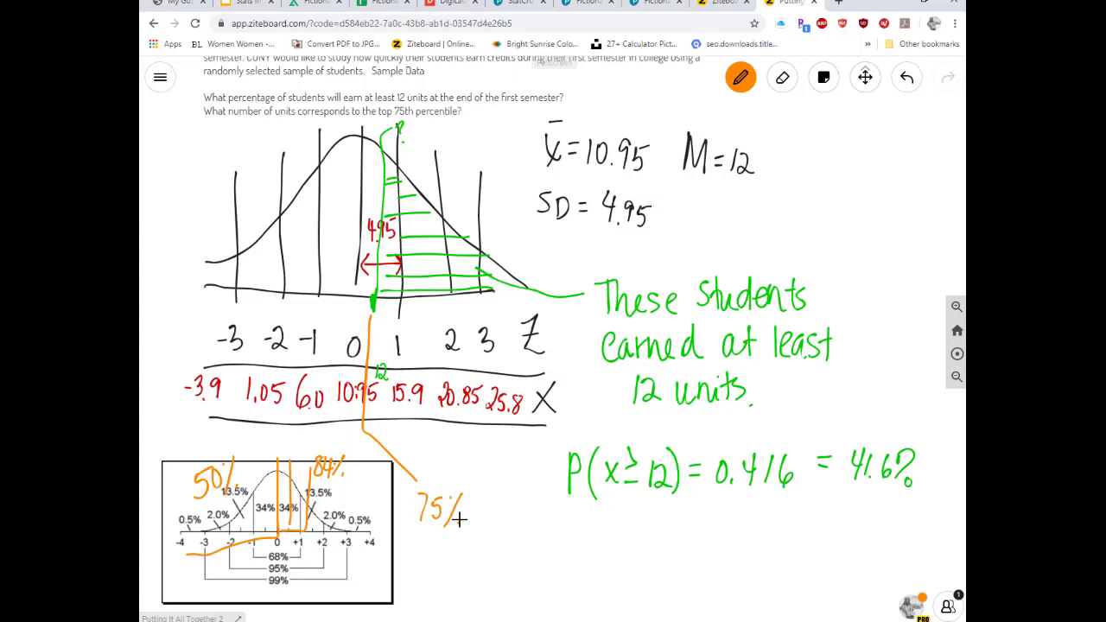
pyautogui.click(584, 4)
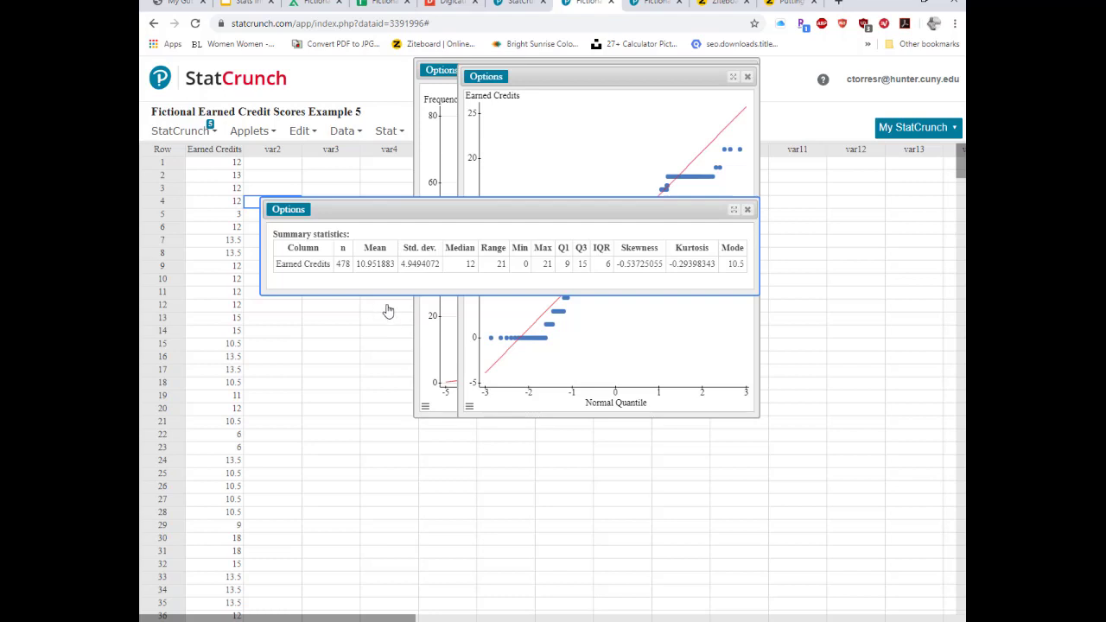
# Step: Open the Normal calculator and enter mean 10.951883 and standard deviation 4.9494072
pyautogui.click(389, 132)
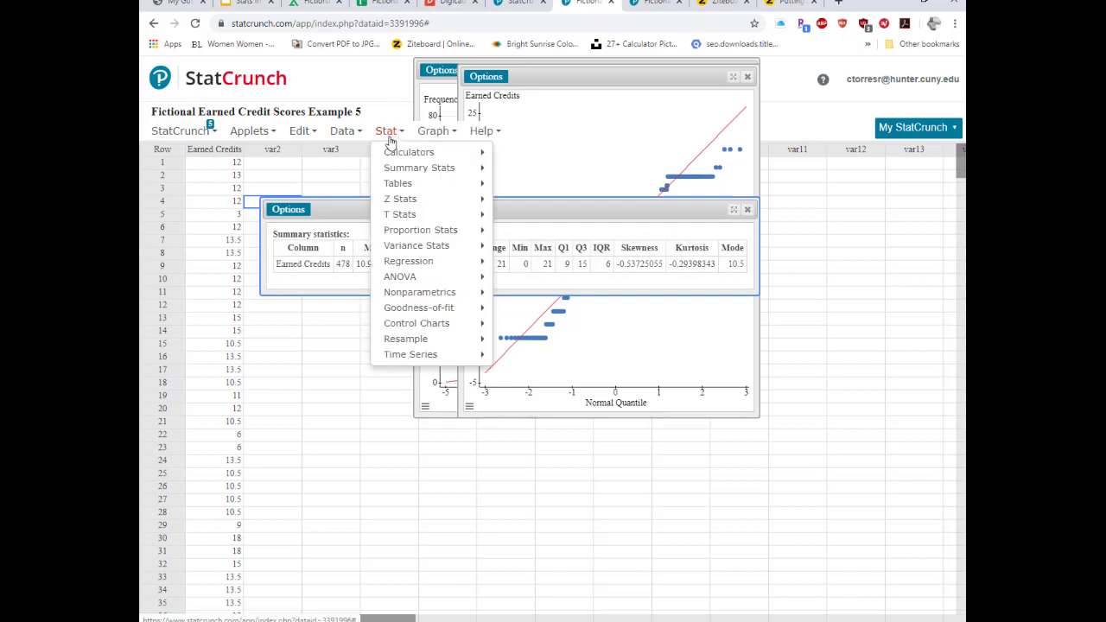
pyautogui.moveTo(397, 155)
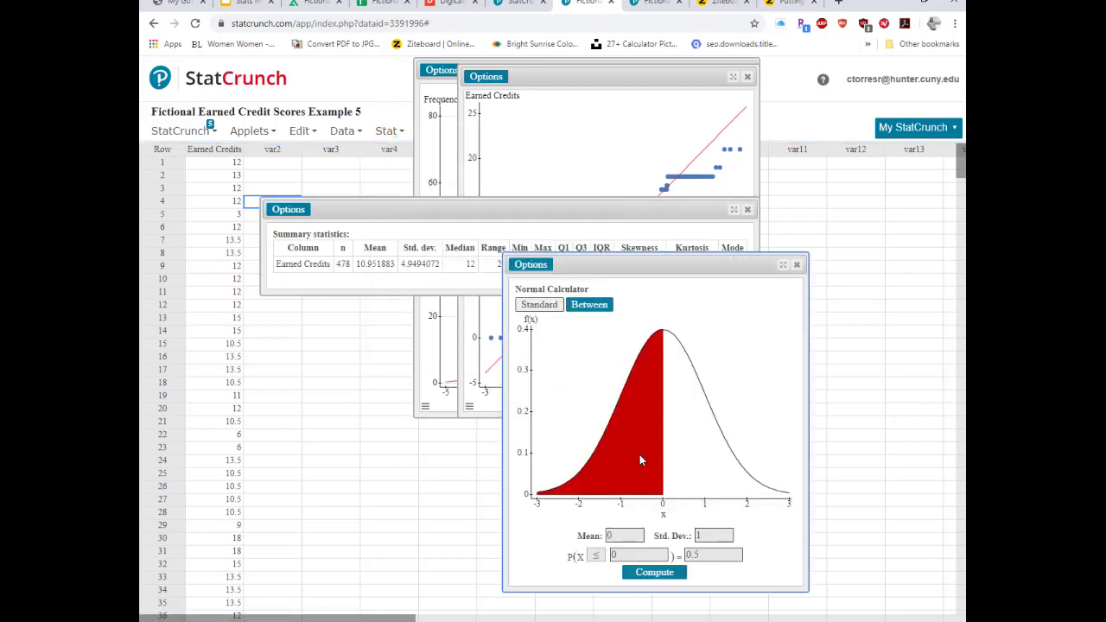
pyautogui.moveTo(621, 536); pyautogui.dragTo(587, 538)
pyautogui.write('10.9')
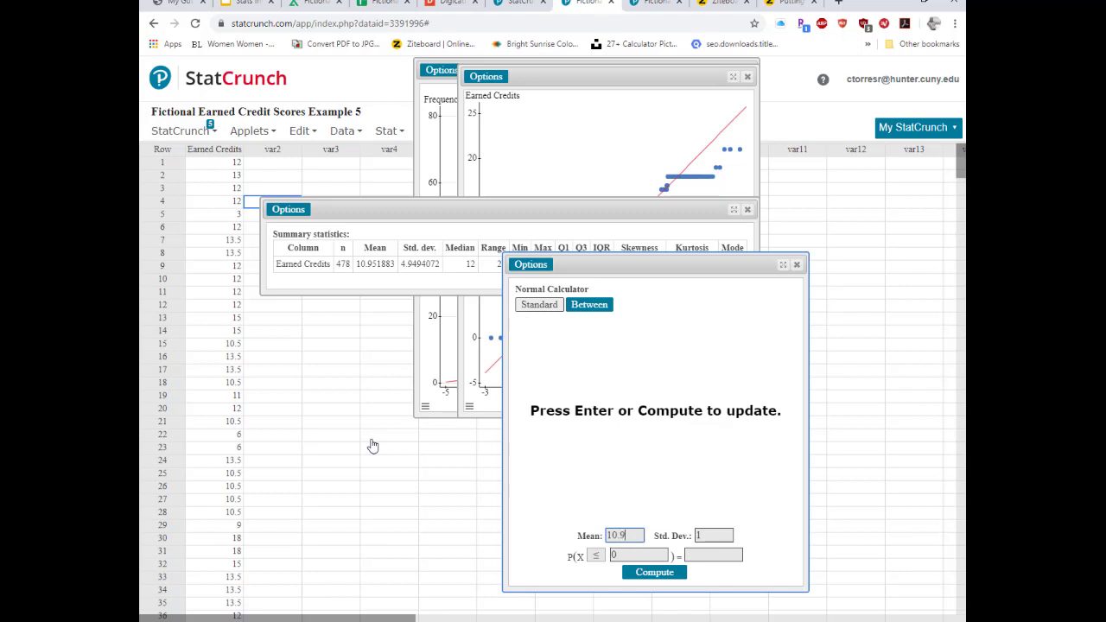
pyautogui.write('51883')
pyautogui.press('Tab')
pyautogui.write('4.949407')
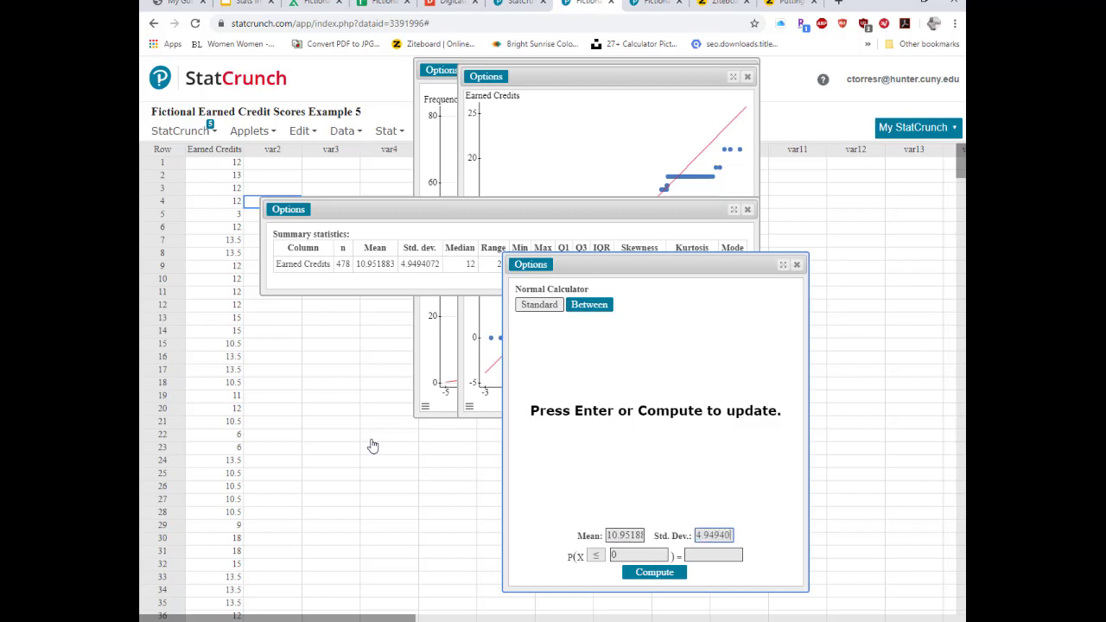
pyautogui.write('2')
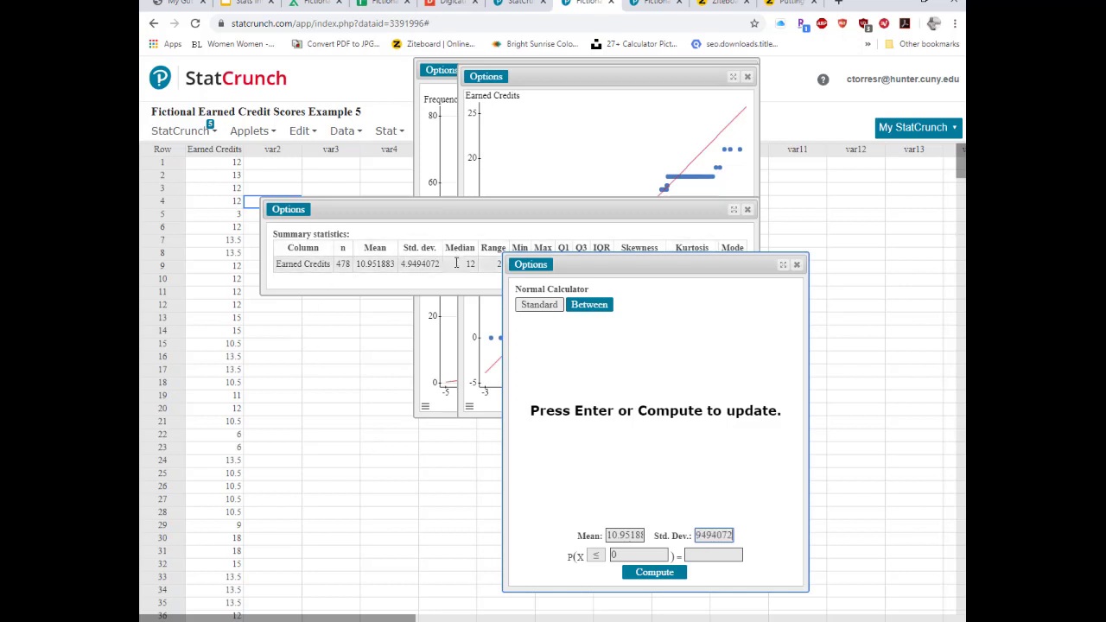
# Step: Enter probability 0.75 for P(X ≤ ?) and compute the 75th percentile, 14.290207
pyautogui.click(694, 556)
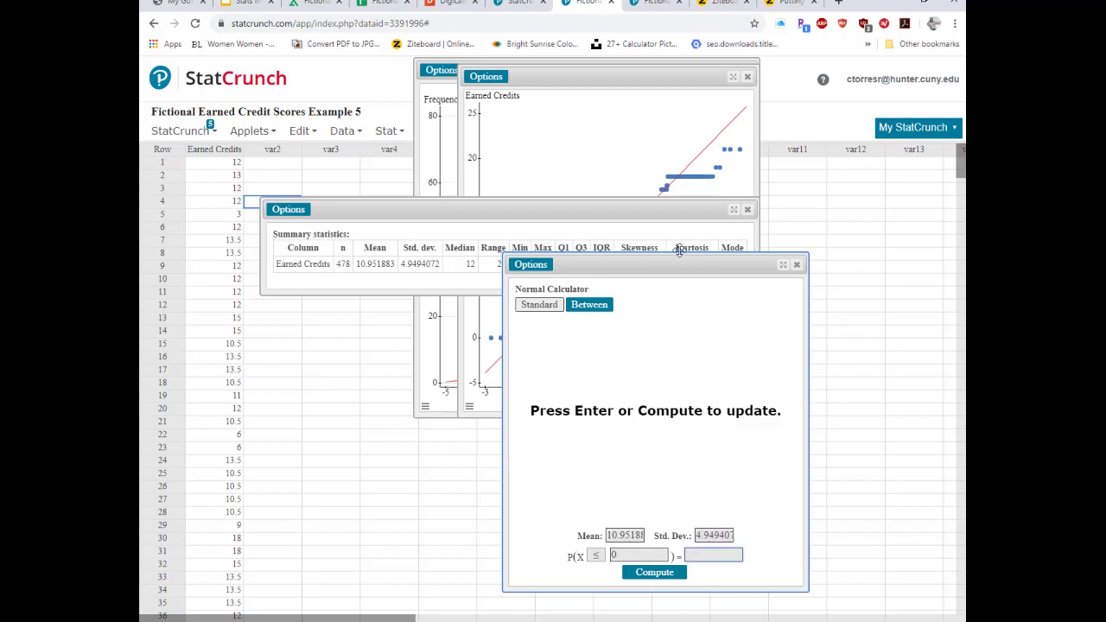
pyautogui.moveTo(674, 265); pyautogui.dragTo(508, 128)
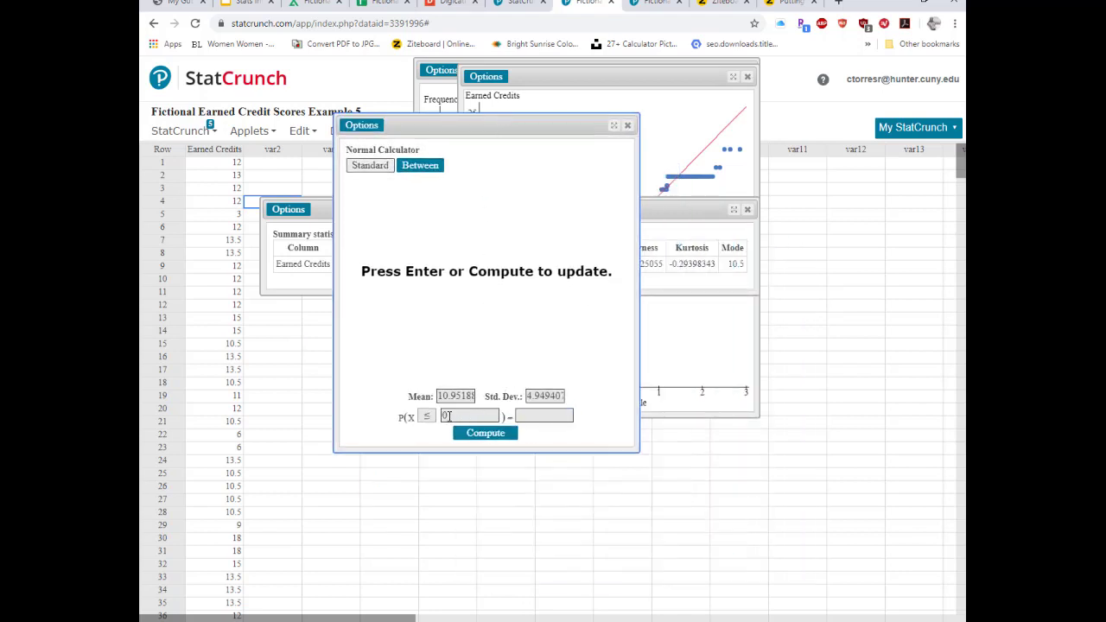
pyautogui.click(528, 416)
pyautogui.write('5')
pyautogui.press('Return')
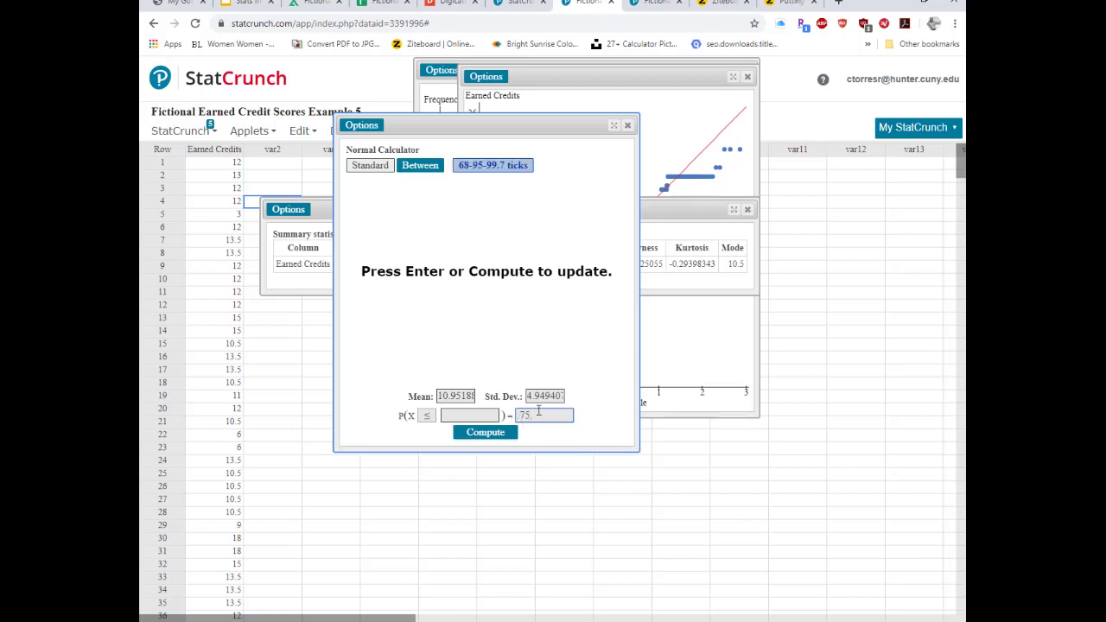
pyautogui.click(499, 439)
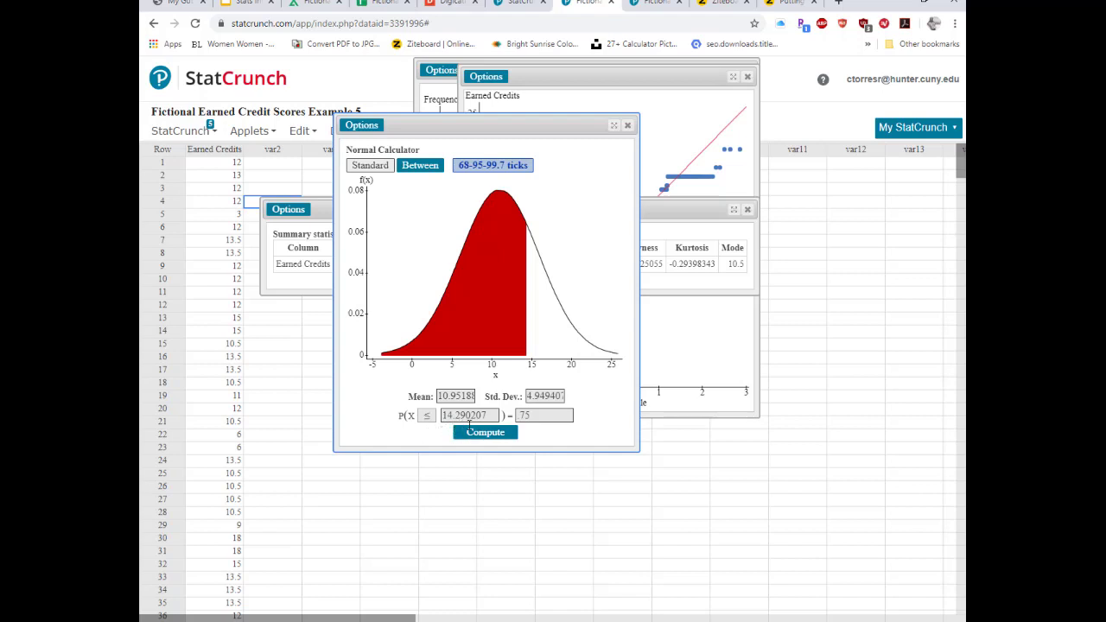
pyautogui.click(426, 415)
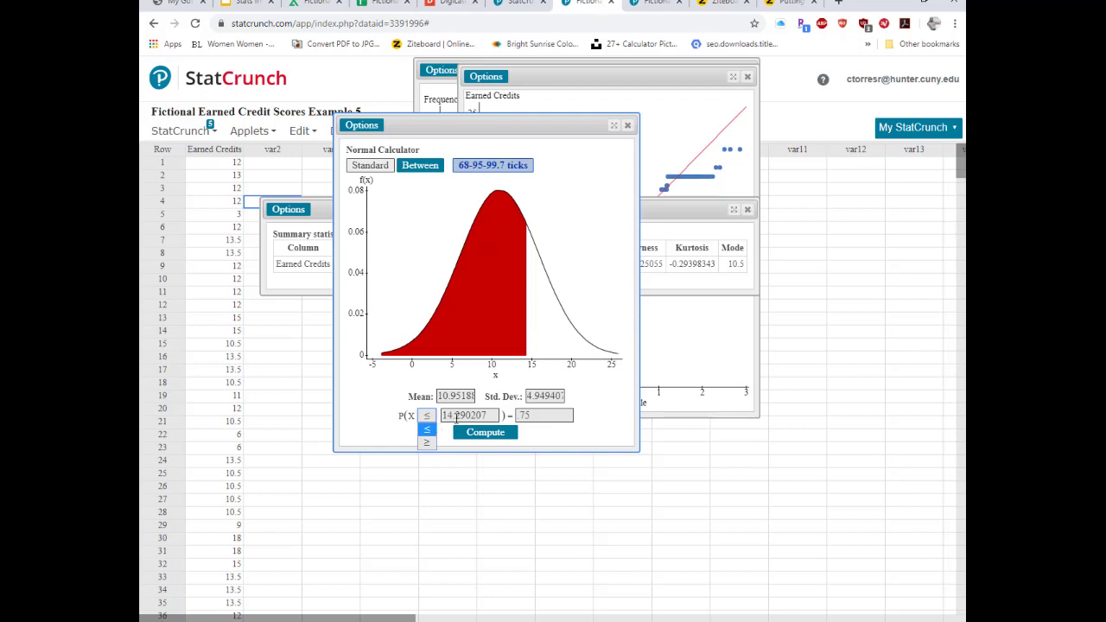
pyautogui.click(782, 4)
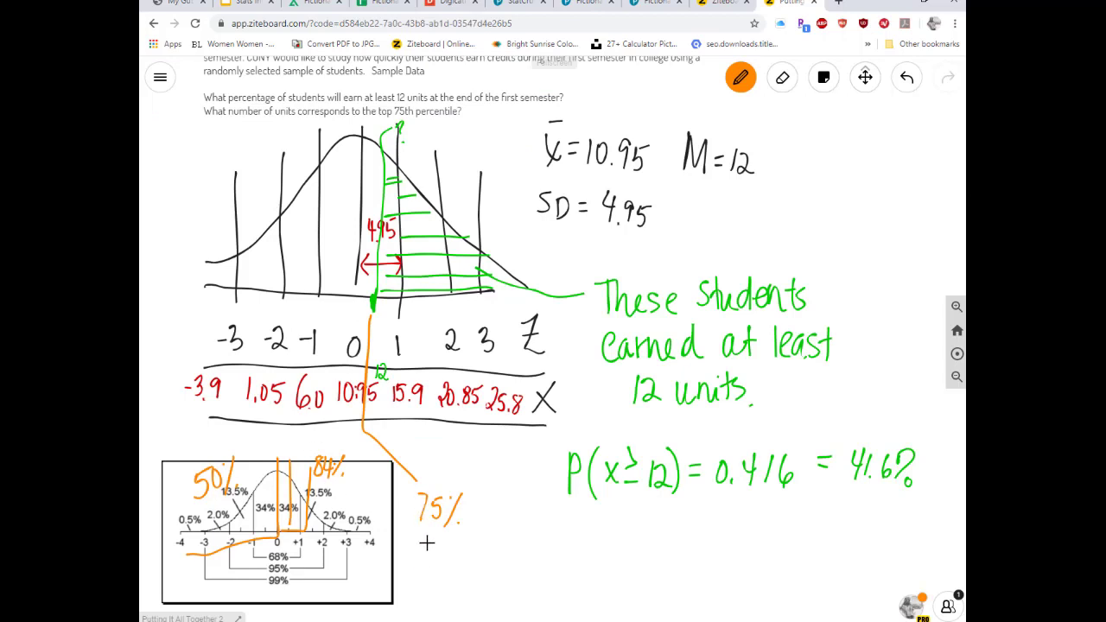
# Step: Write x = 14.29 in orange beneath the 75% label
pyautogui.moveTo(430, 562)
pyautogui.mouseDown()
pyautogui.moveTo(474, 549)
pyautogui.moveTo(486, 534)
pyautogui.moveTo(486, 564)
pyautogui.moveTo(529, 545)
pyautogui.moveTo(525, 574)
pyautogui.mouseUp()
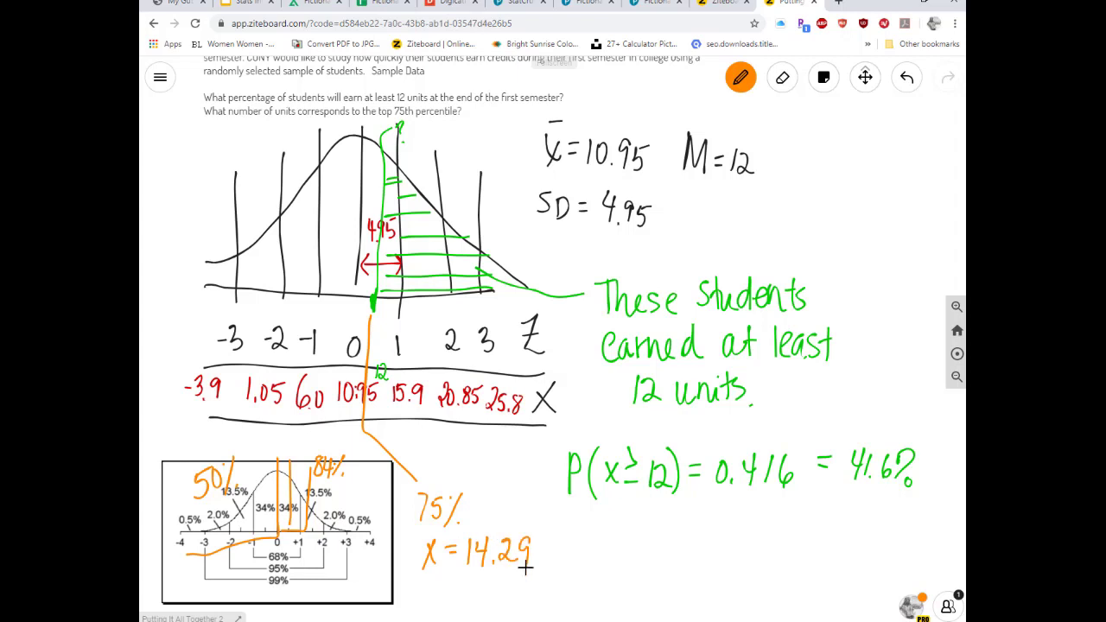